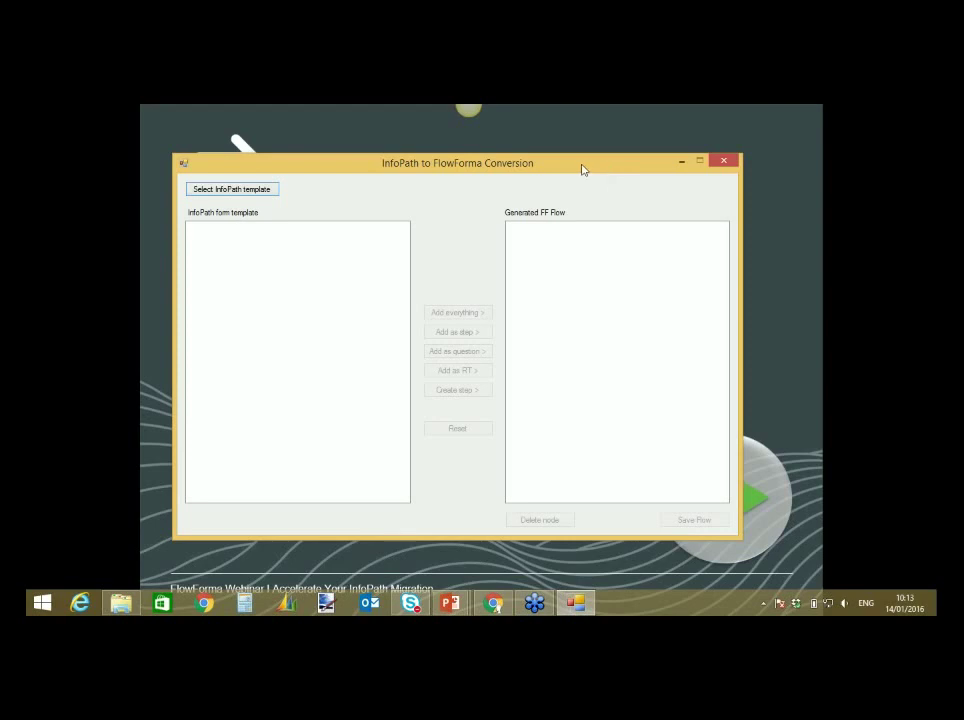
- Load the AnnualAppraisal.xsn template into the InfoPath to FlowForma converter
left_click_drag(581, 168, 602, 169)
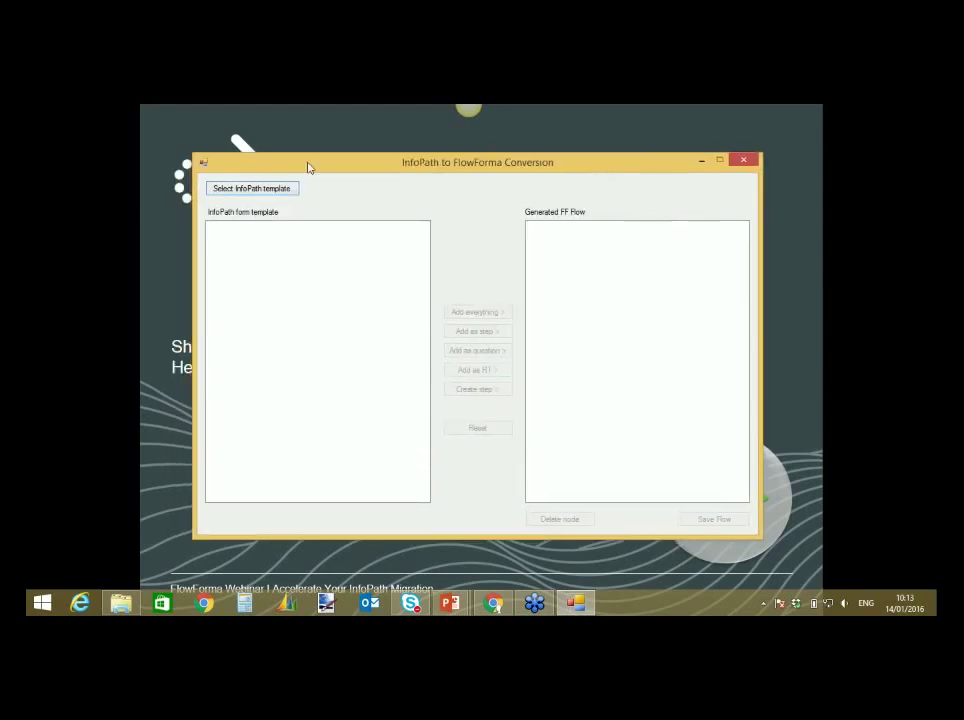
left_click(270, 192)
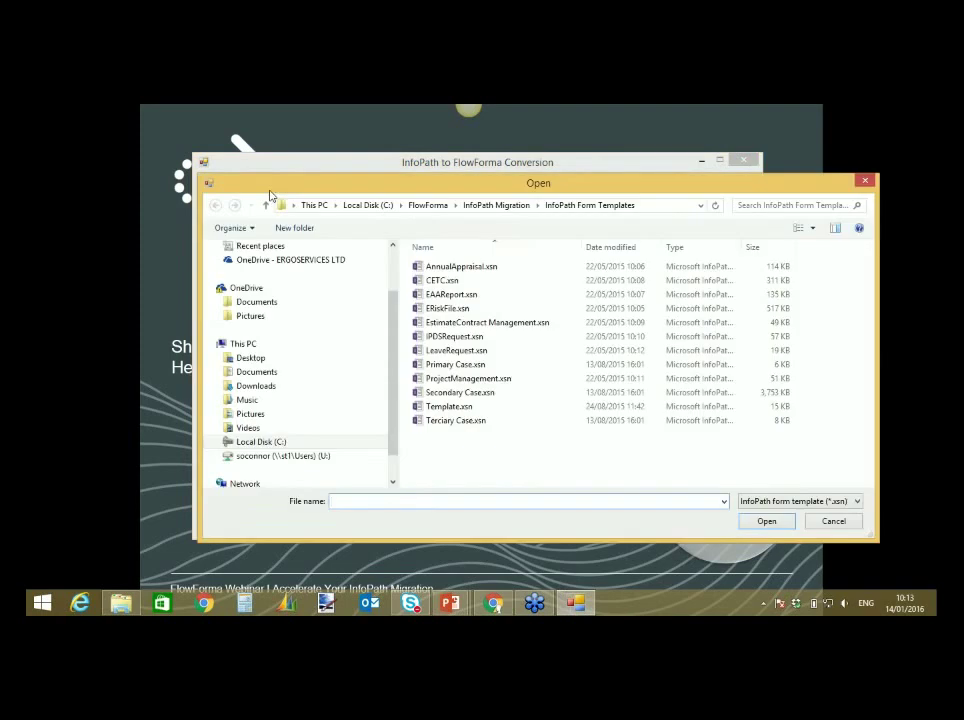
left_click_drag(297, 188, 226, 174)
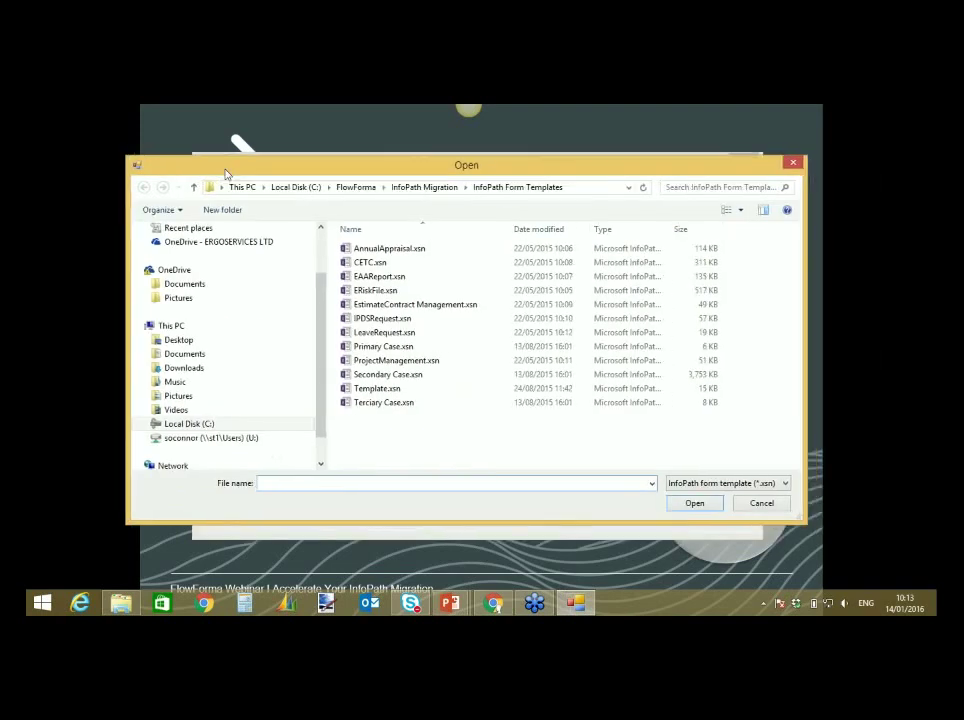
left_click(390, 248)
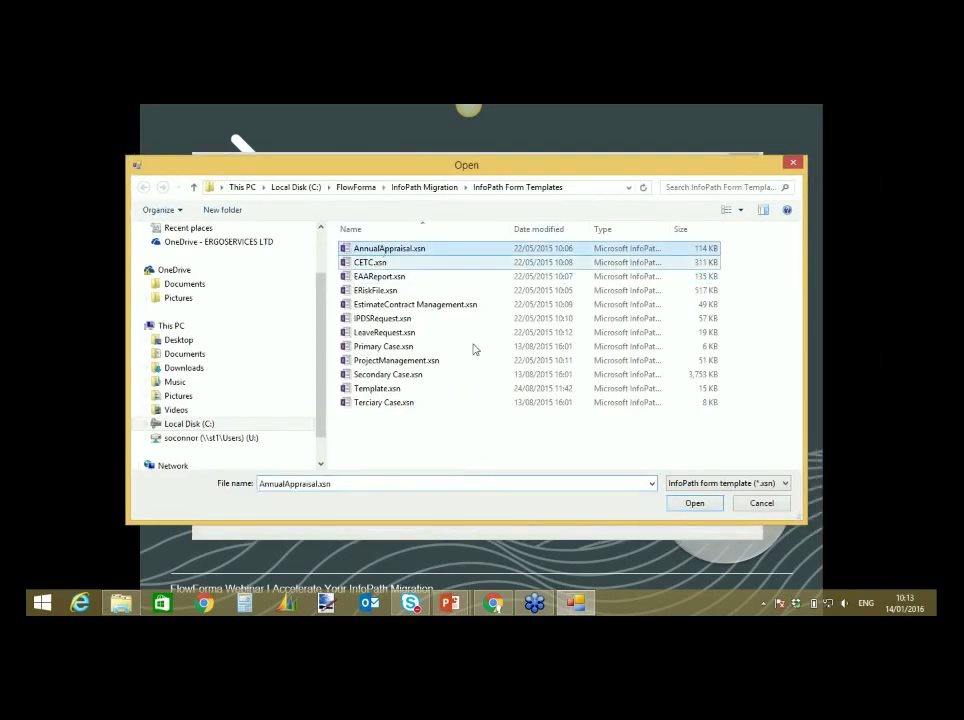
left_click(697, 506)
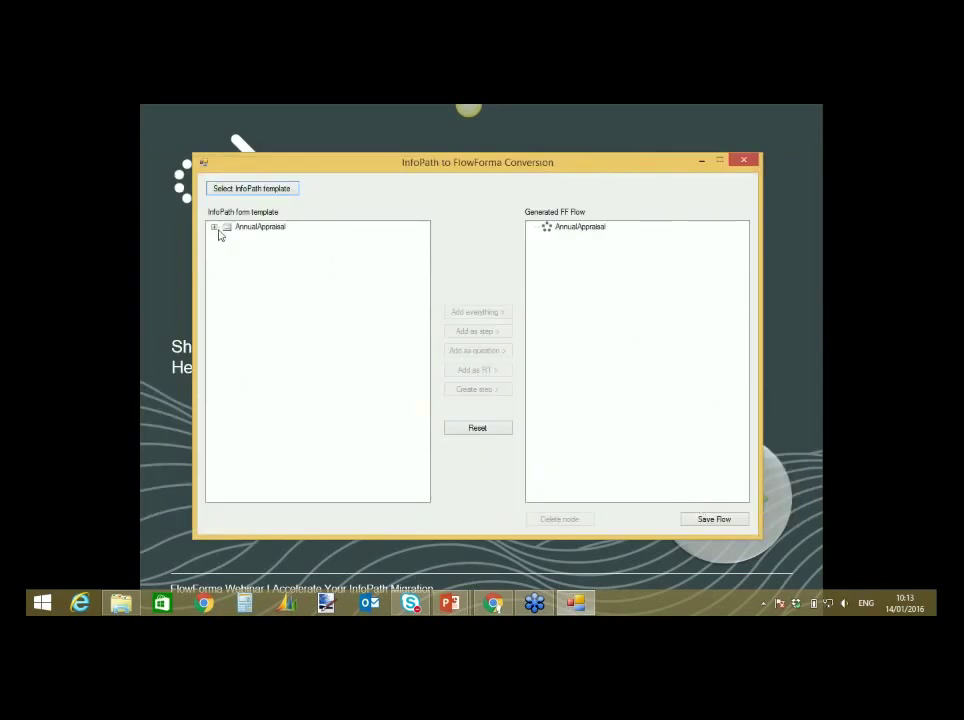
- Expand AnnualAppraisal's Employee Details, Mid Year Review, End Year Review and Appraisal Objectives sections, showing Employee Details fields
left_click(214, 228)
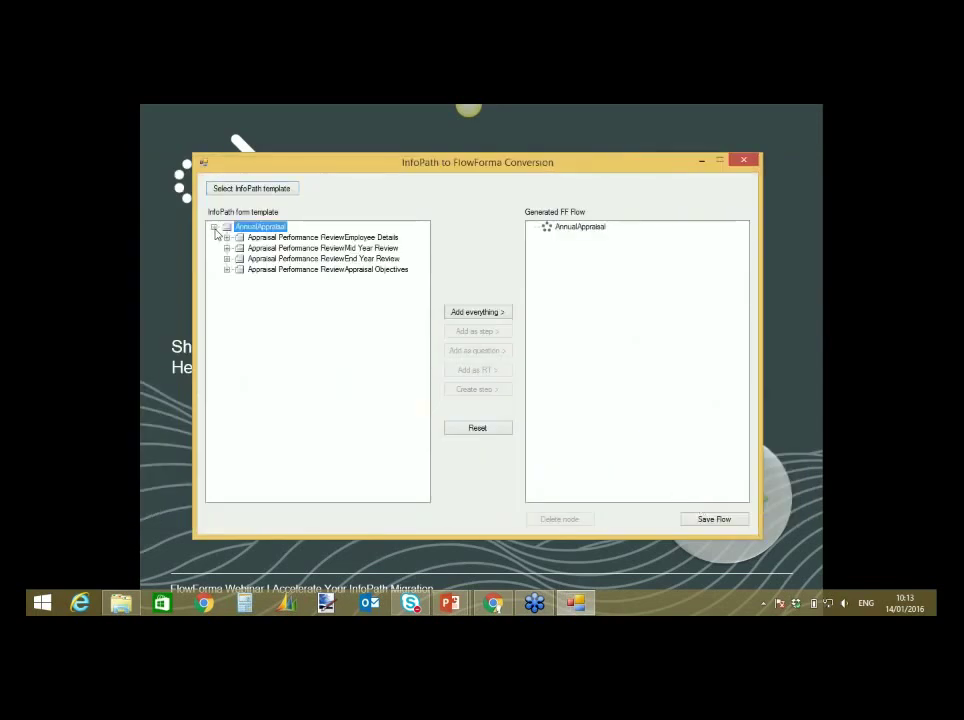
left_click(227, 238)
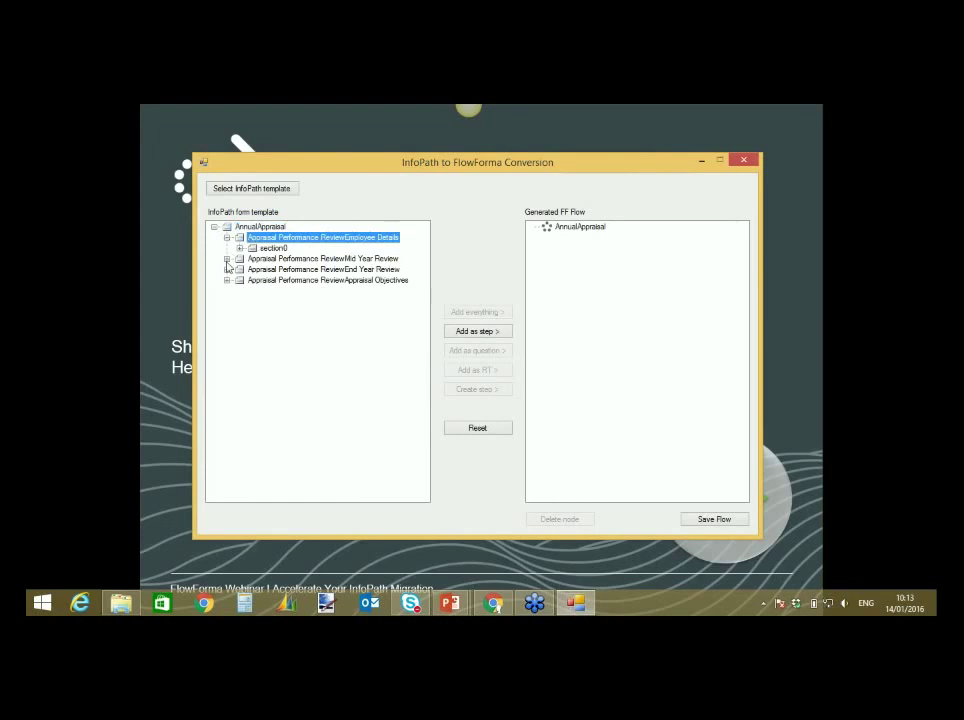
left_click(227, 259)
left_click(227, 280)
left_click(227, 301)
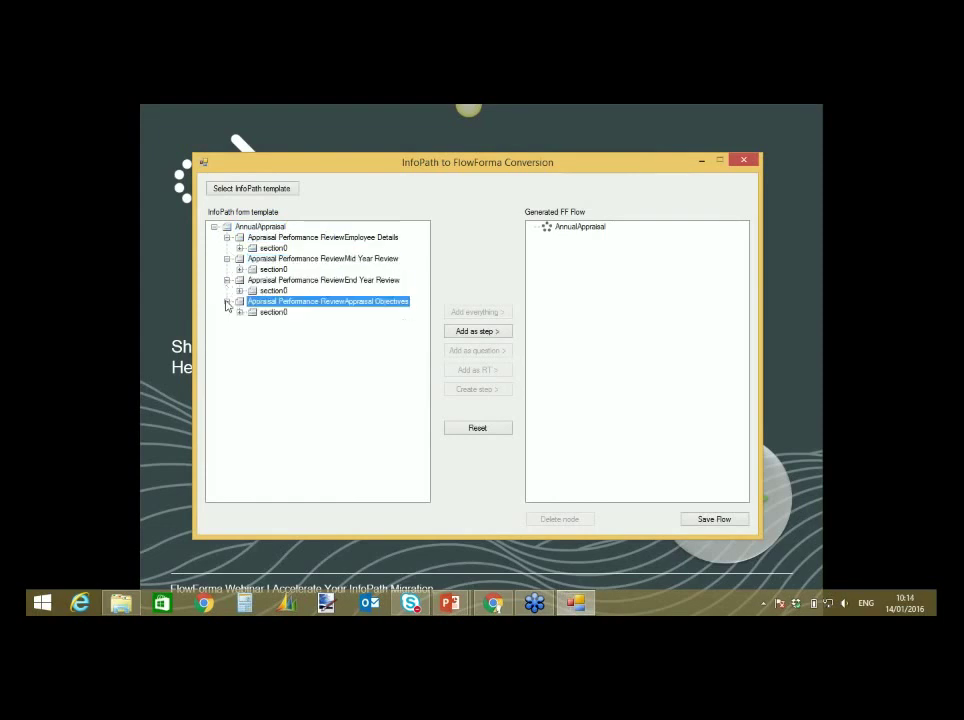
left_click(240, 248)
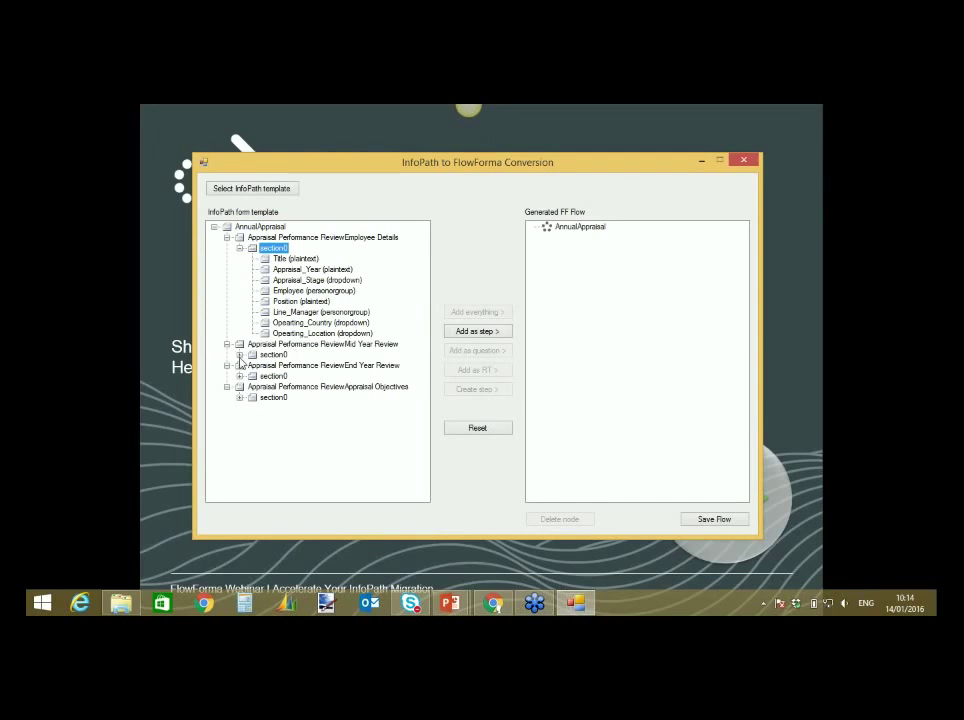
- List the fields of the Mid Year Review, End Year Review and Appraisal Objectives sections
left_click(239, 355)
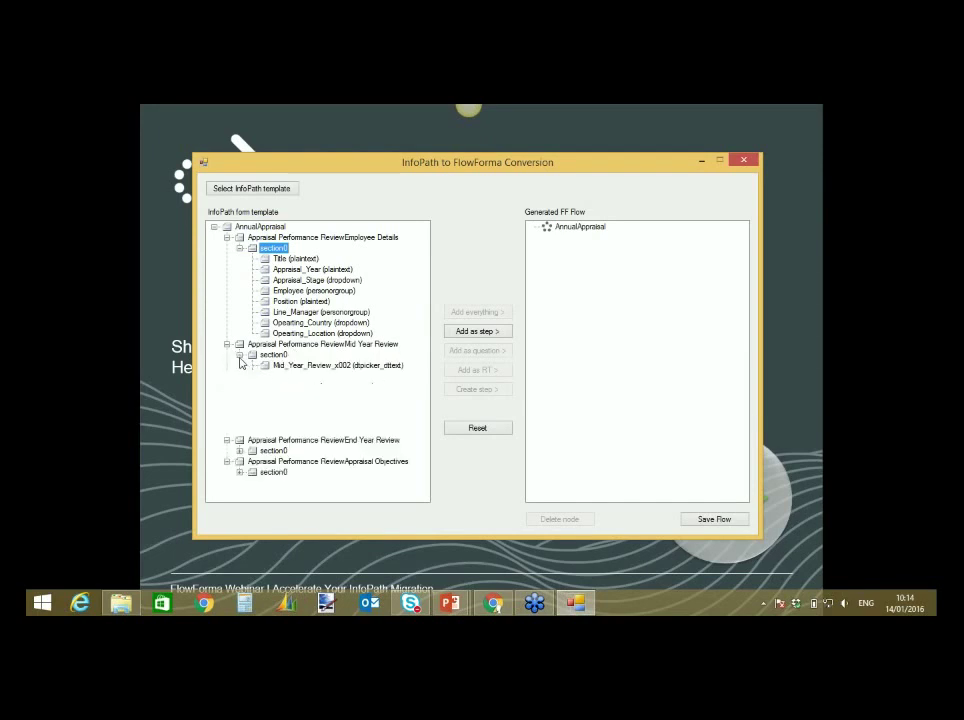
left_click(239, 451)
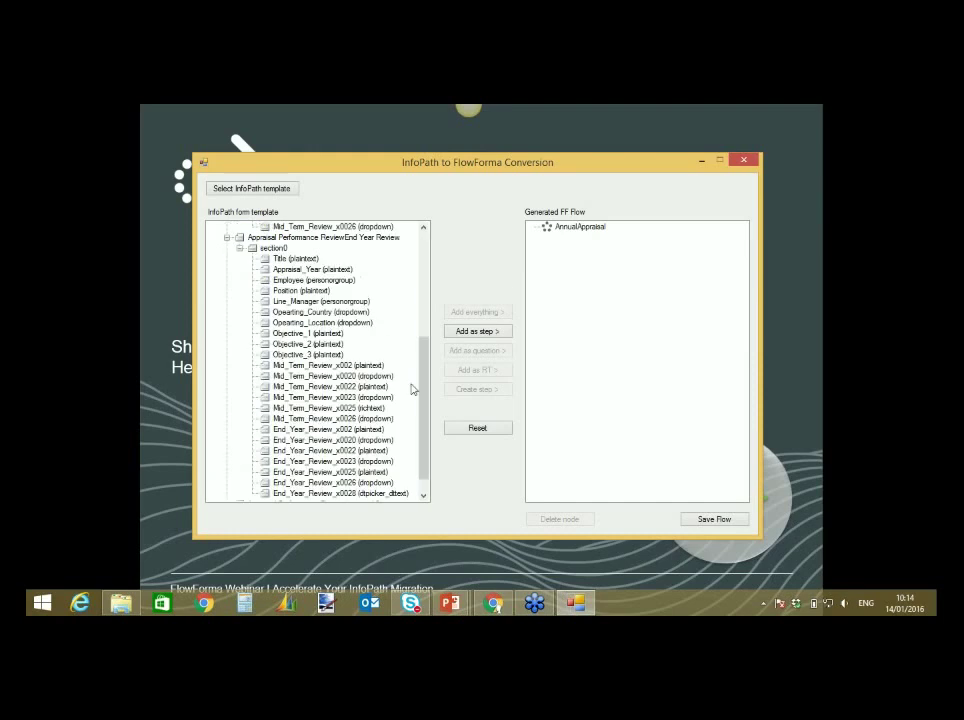
scroll(424, 378, "down", 1)
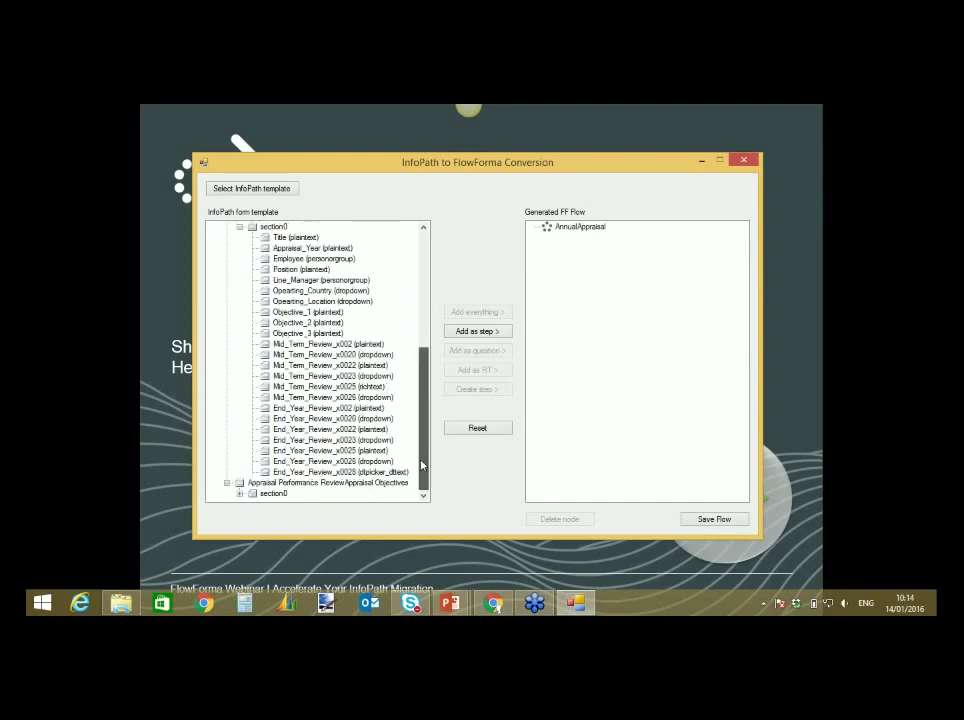
left_click(240, 493)
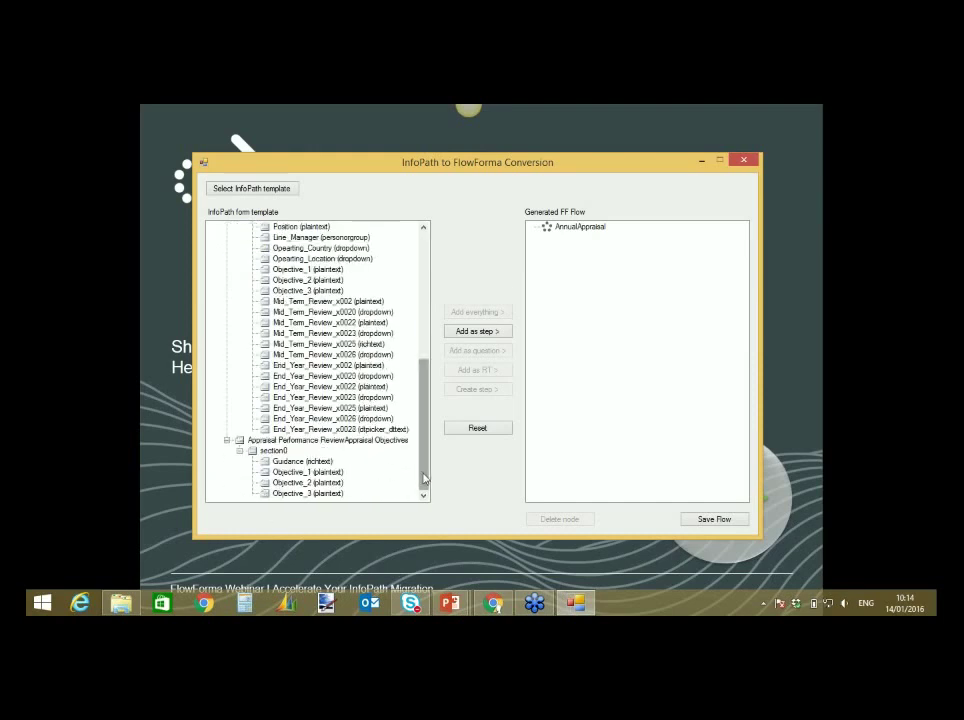
- Add Employee Details and End Year Review as trial flow steps, then reset the flow
left_click_drag(423, 477, 437, 336)
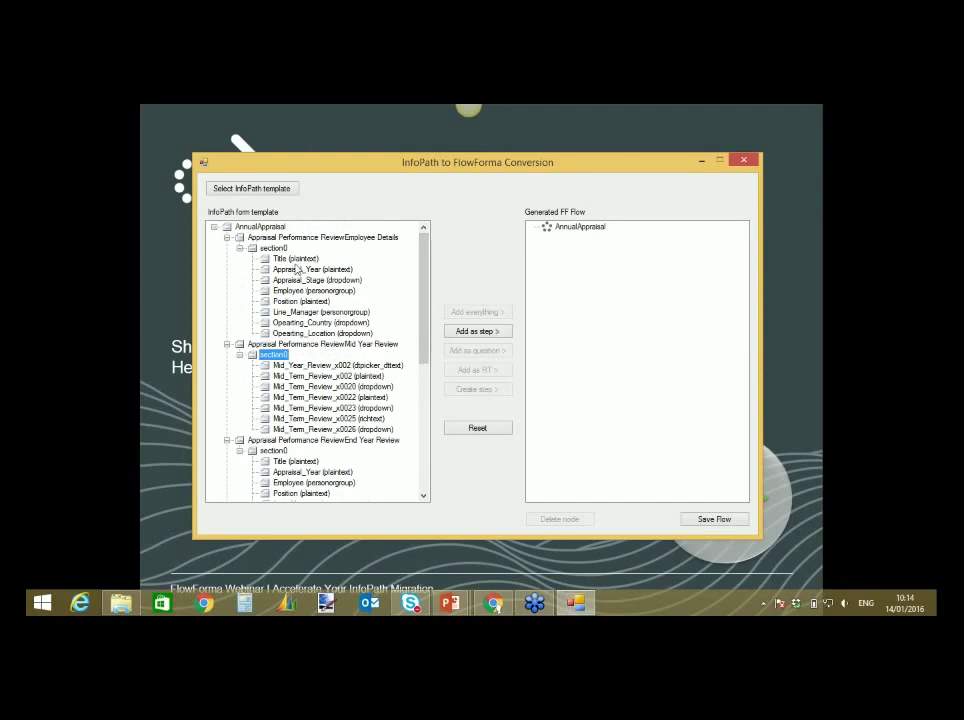
left_click(275, 237)
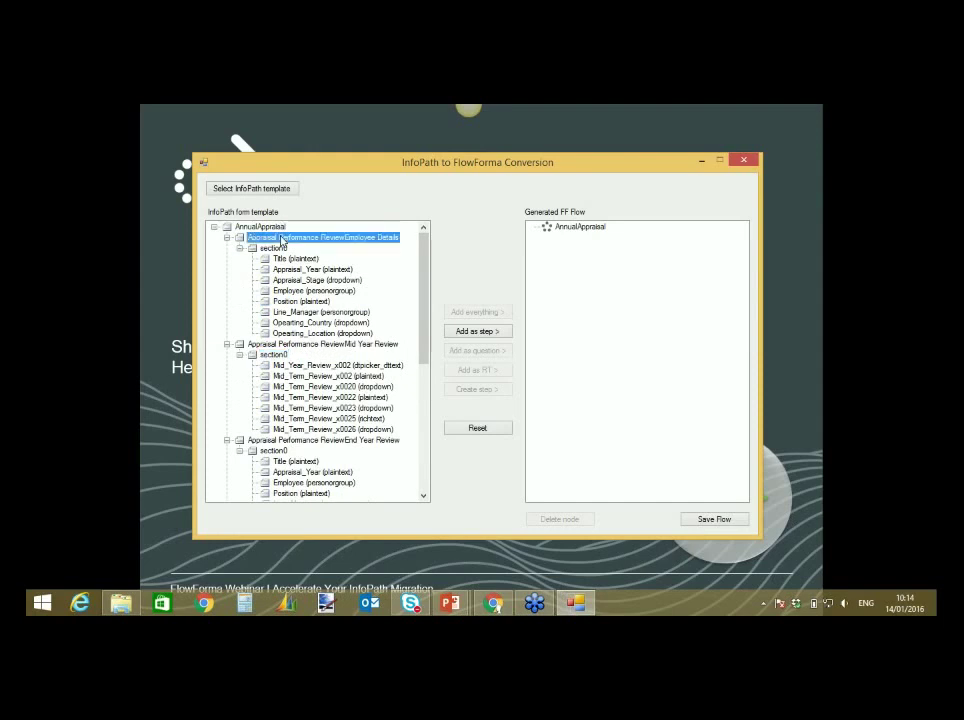
left_click(458, 332)
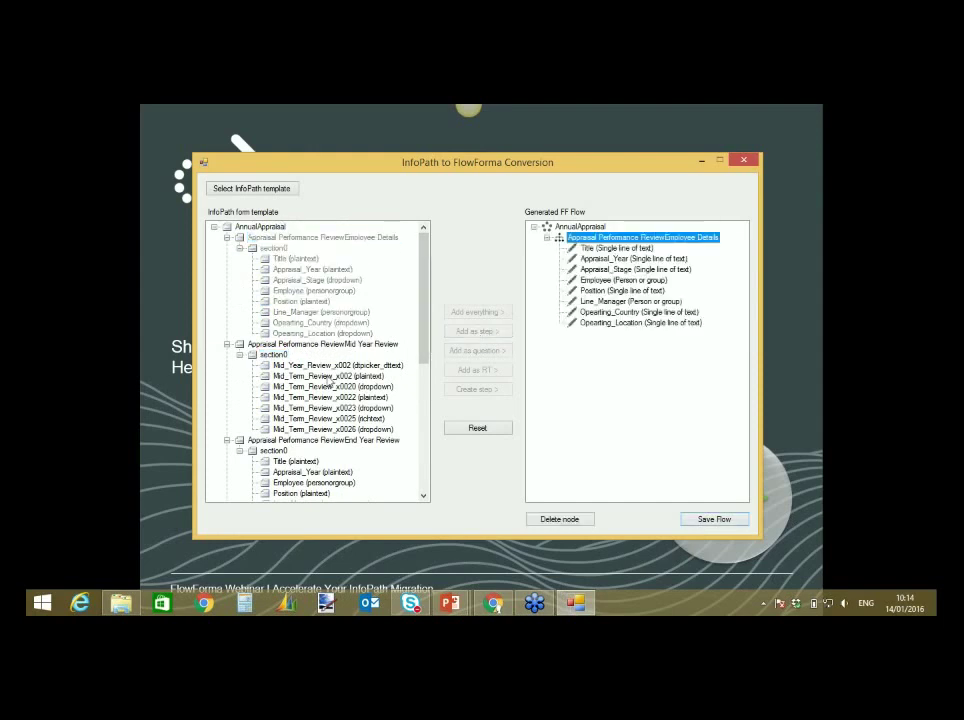
mouse_move(440, 338)
left_mouse_down()
mouse_move(433, 445)
mouse_move(432, 354)
left_mouse_up()
left_click(275, 376)
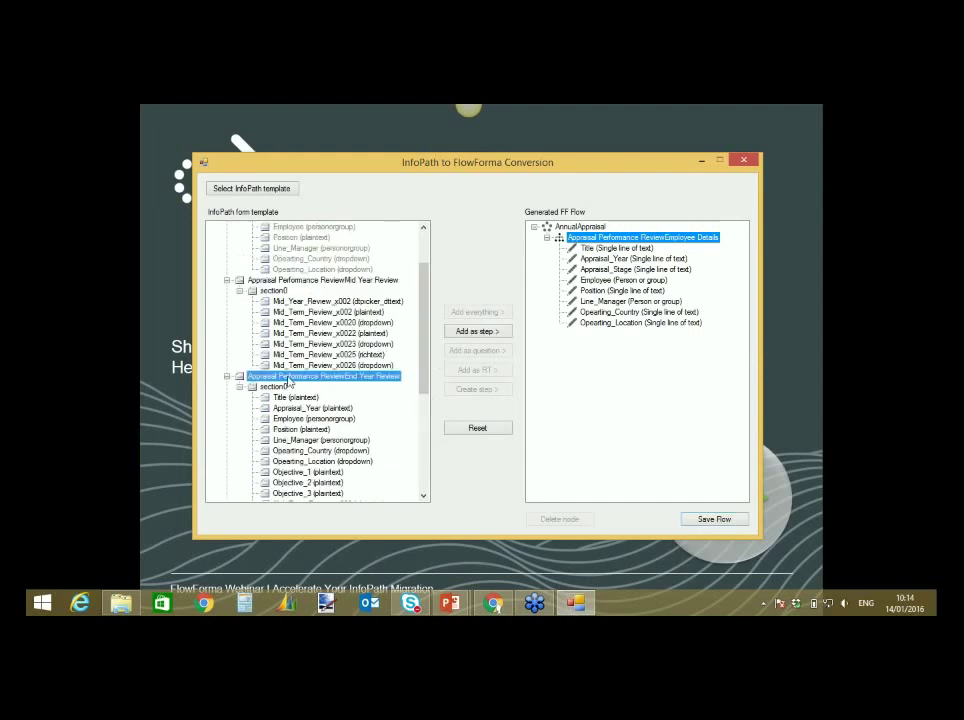
left_click(461, 334)
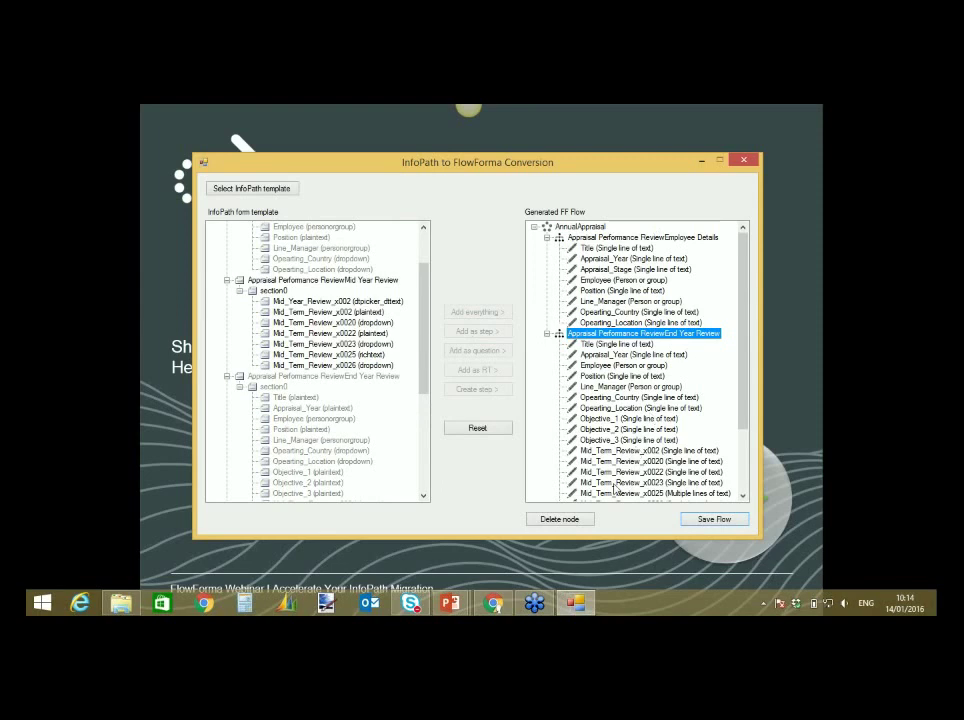
left_click(488, 430)
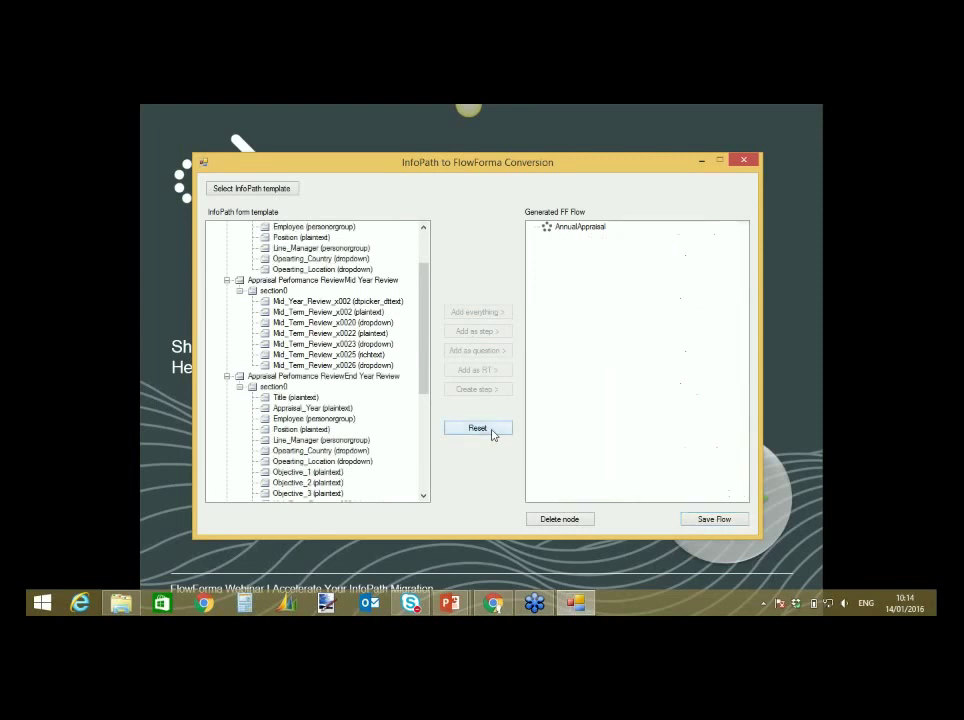
- Add the whole AnnualAppraisal template to the generated flow and scroll through the resulting steps
left_click_drag(423, 333, 424, 254)
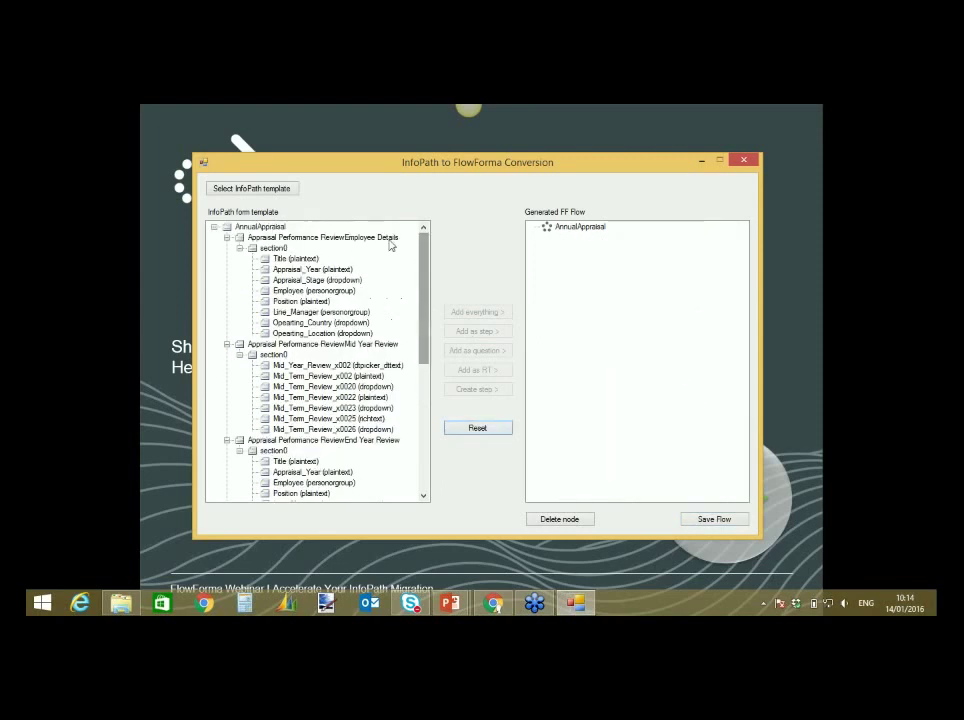
left_click(278, 227)
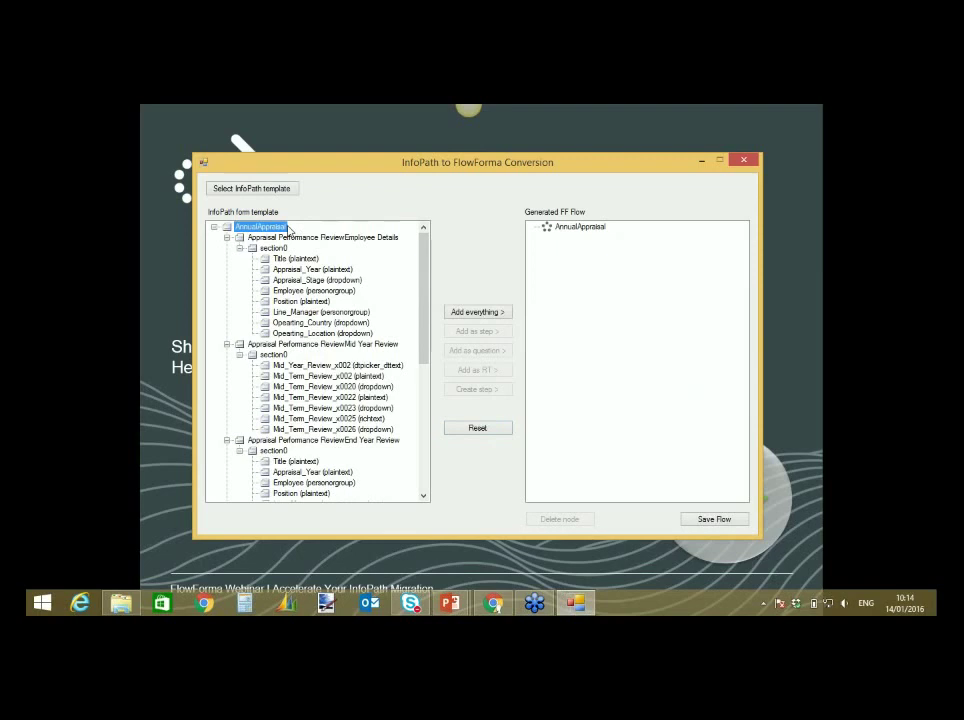
left_click(476, 313)
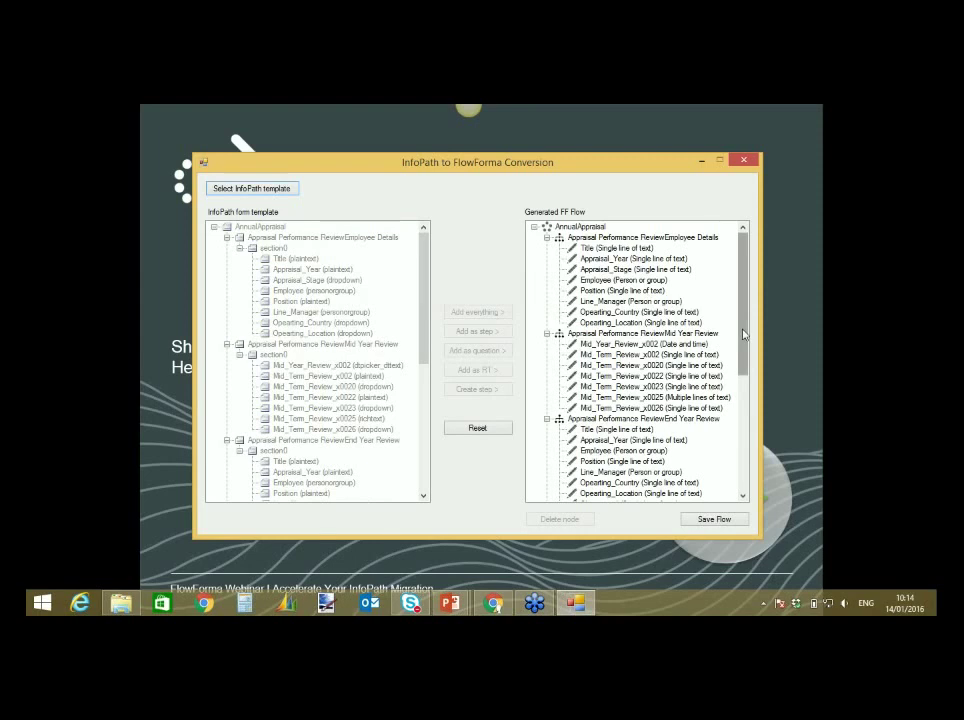
left_click_drag(743, 334, 745, 356)
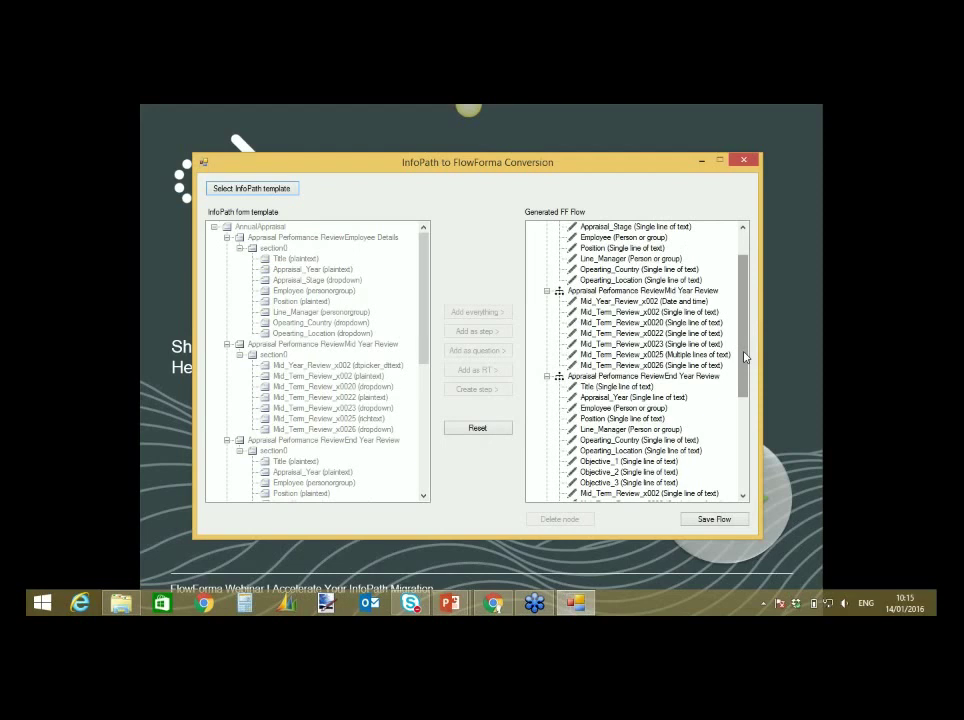
left_click_drag(744, 356, 749, 388)
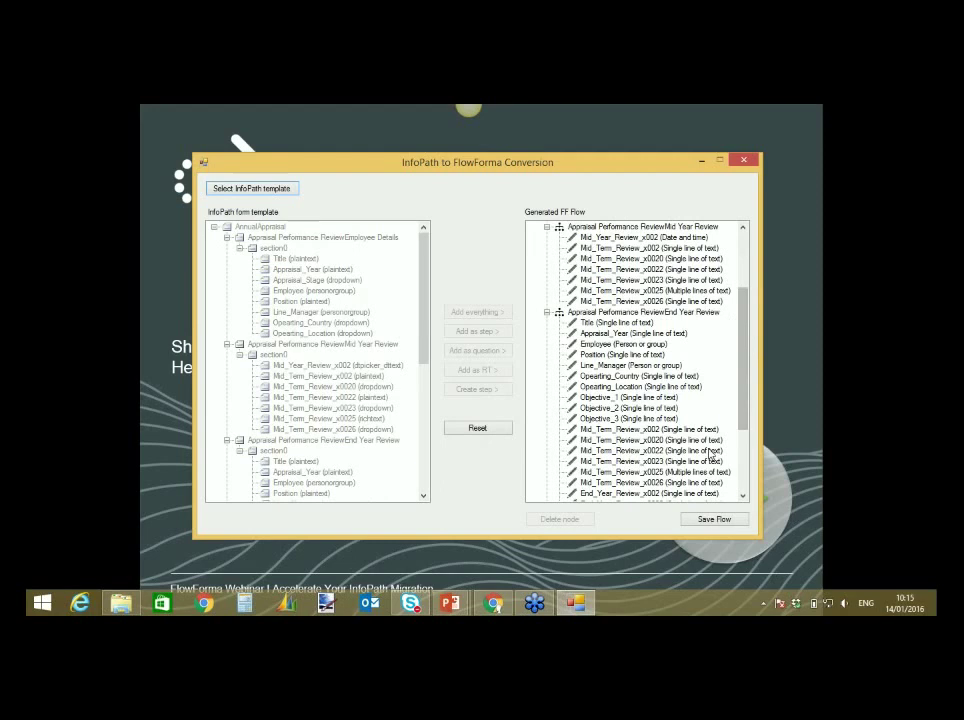
left_click_drag(749, 344, 755, 276)
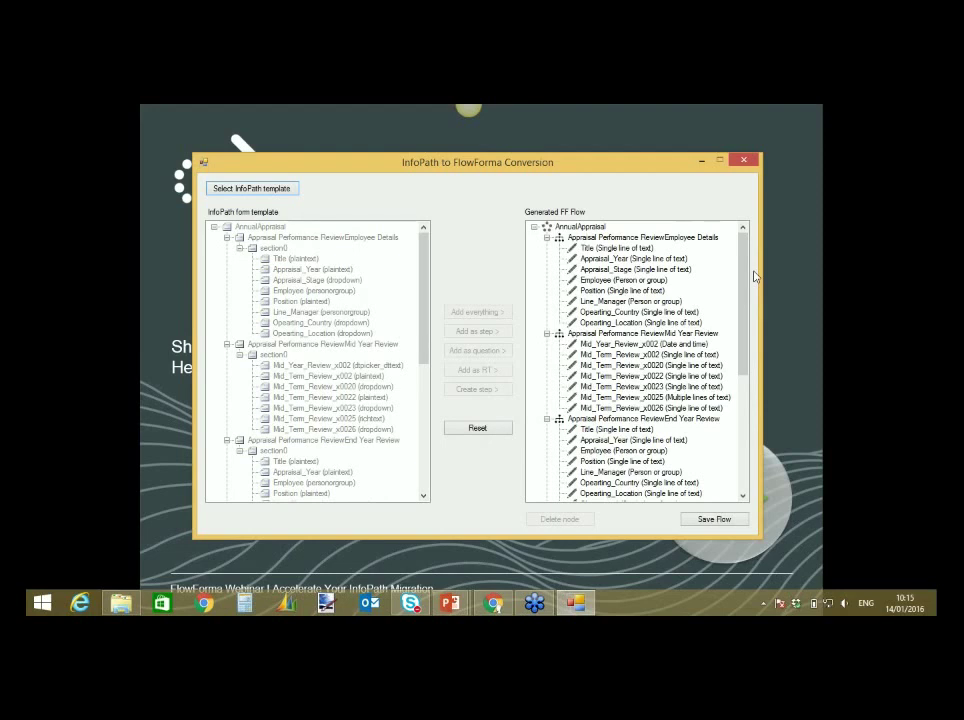
- Save the generated flow as AnnualAppraisal.xml and acknowledge the Flow saved message
left_click(715, 520)
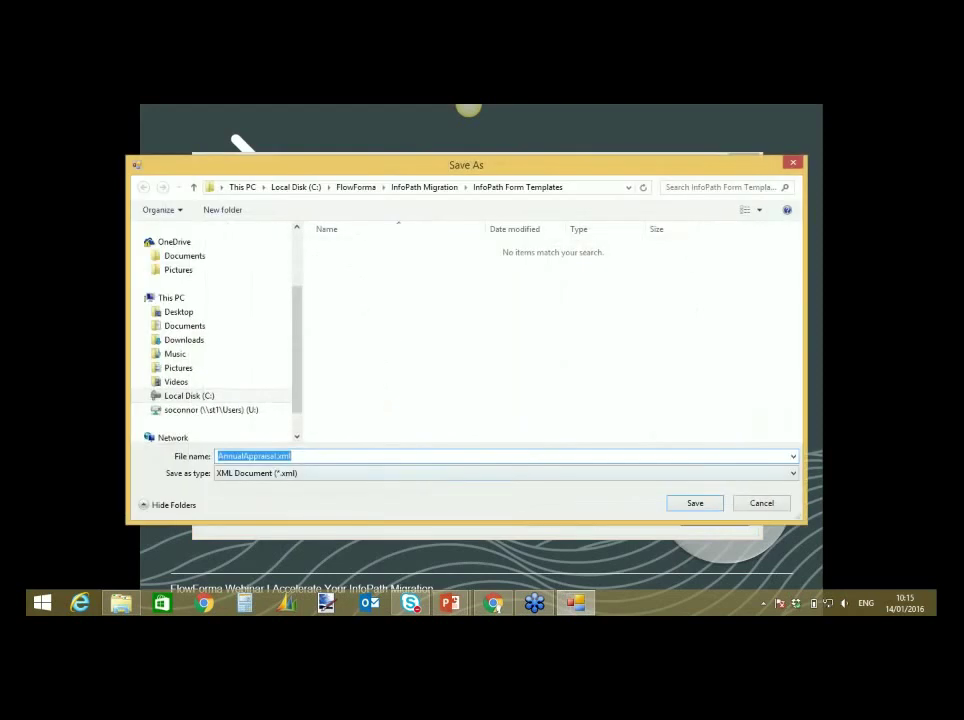
left_click(697, 507)
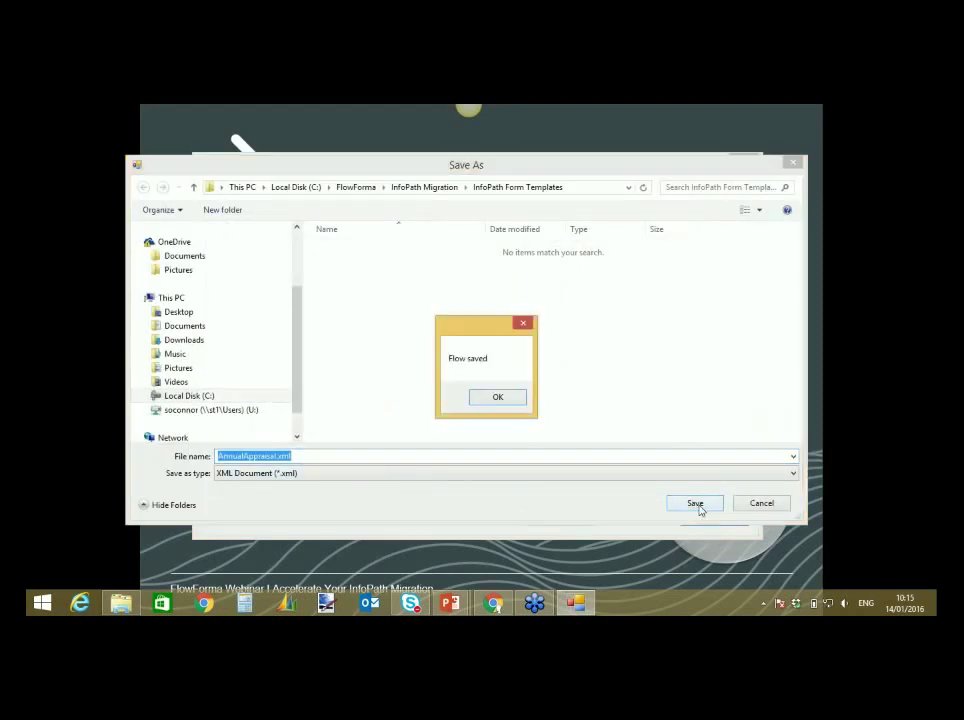
left_click(496, 399)
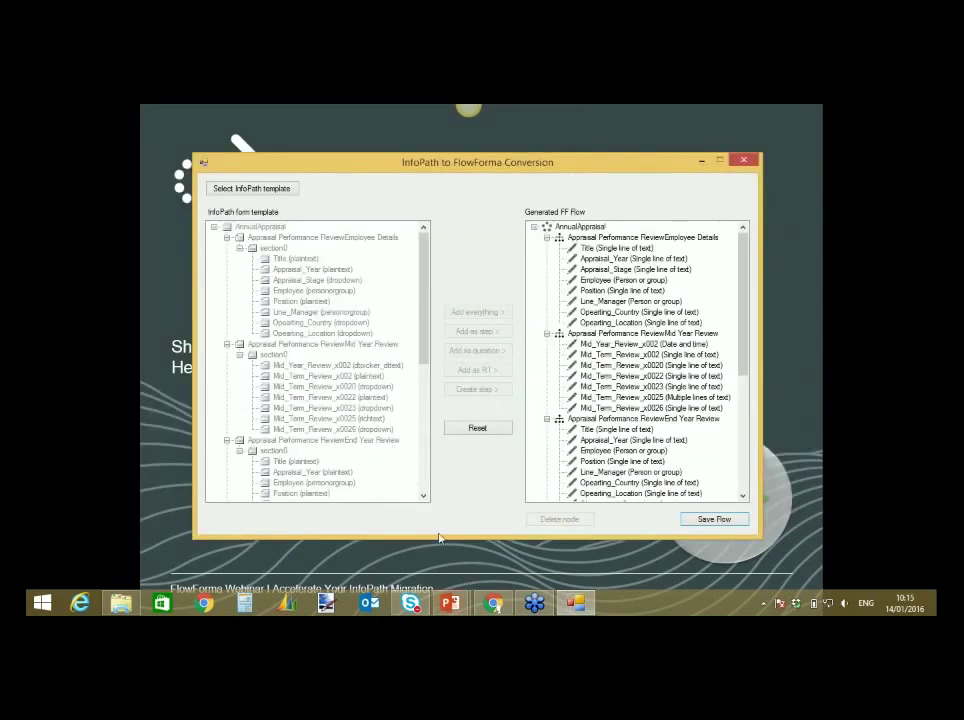
- In Chrome, go to the demo.flowforma.com site
left_click(494, 604)
left_click(254, 111)
left_click(244, 133)
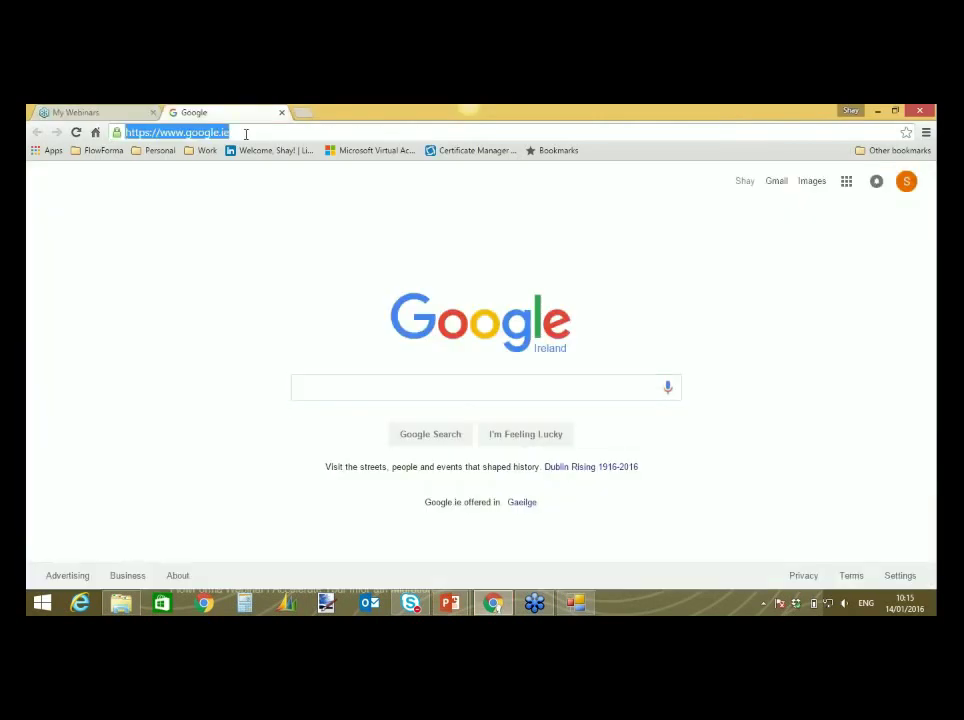
type("demo")
key("Return")
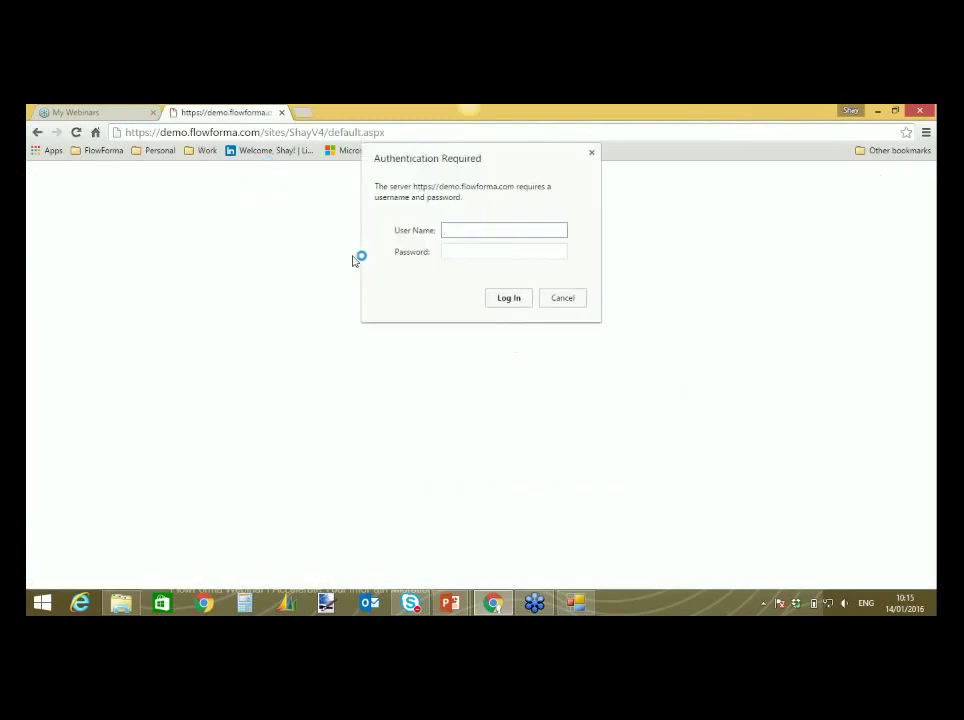
- Sign in with the account's user name and password
type("flowforma\\shay")
key("Tab")
type("**********")
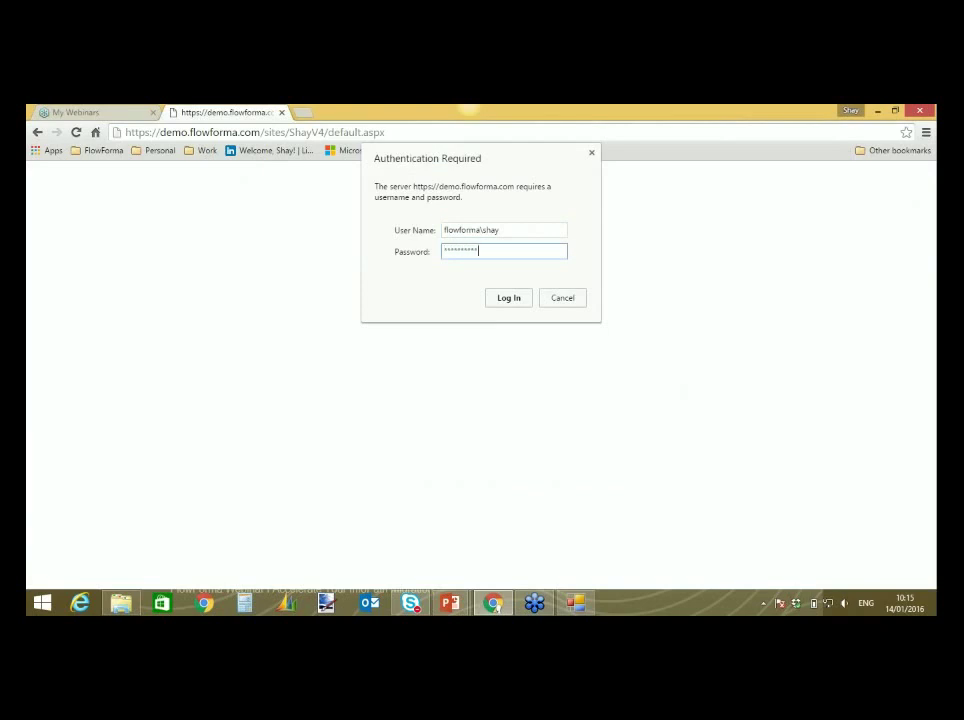
key("Return")
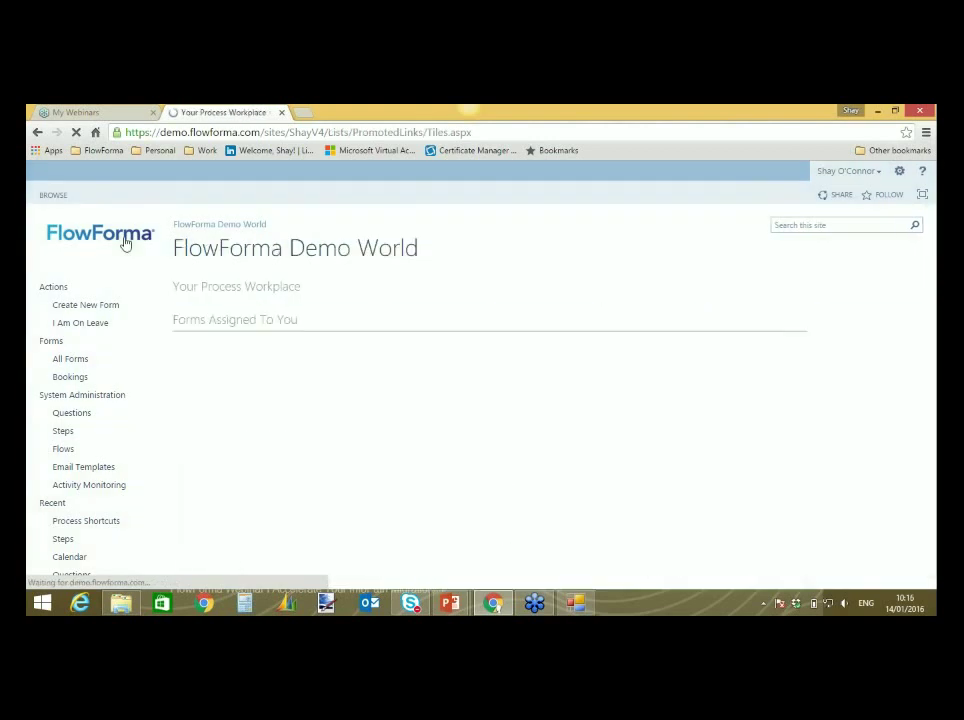
- From the Flows list, start a flow import with AnnualAppraisal.xml as the upload file
left_click(63, 449)
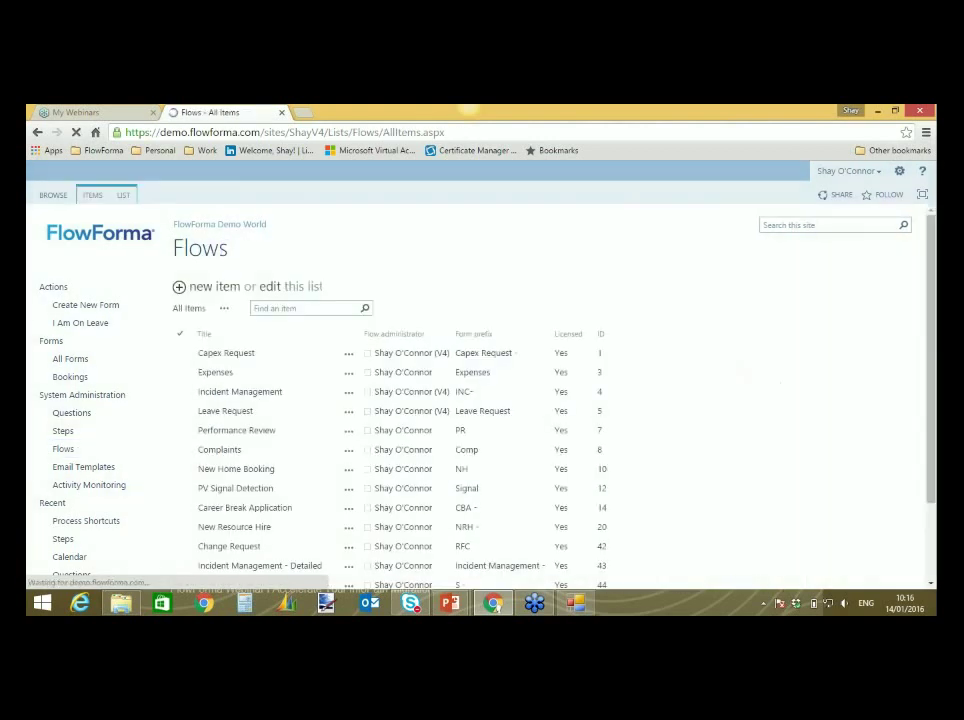
left_click(95, 196)
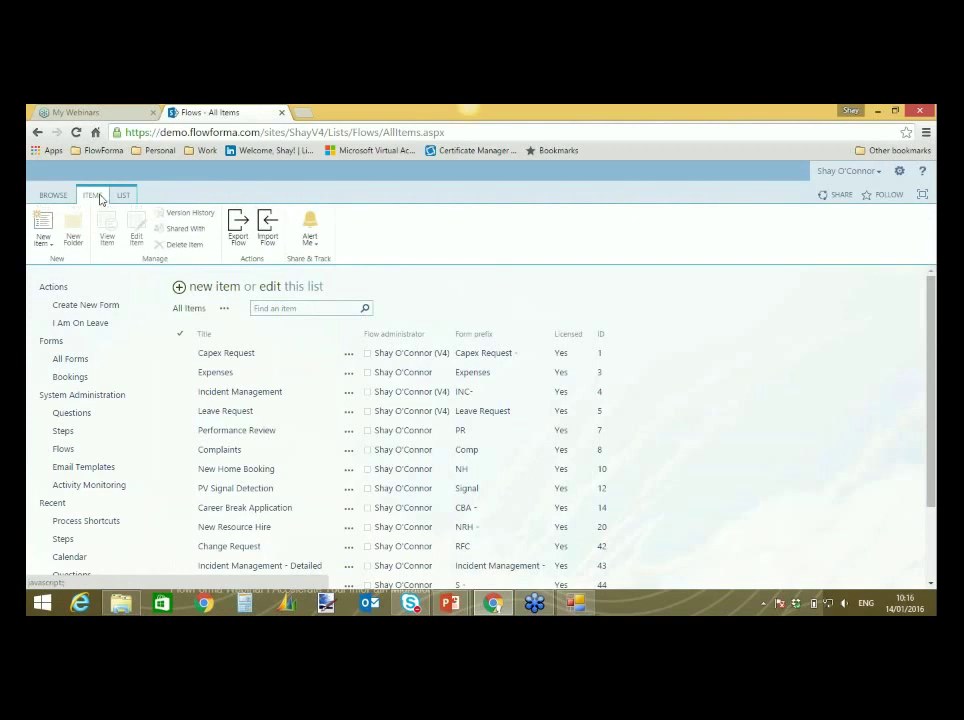
left_click(270, 228)
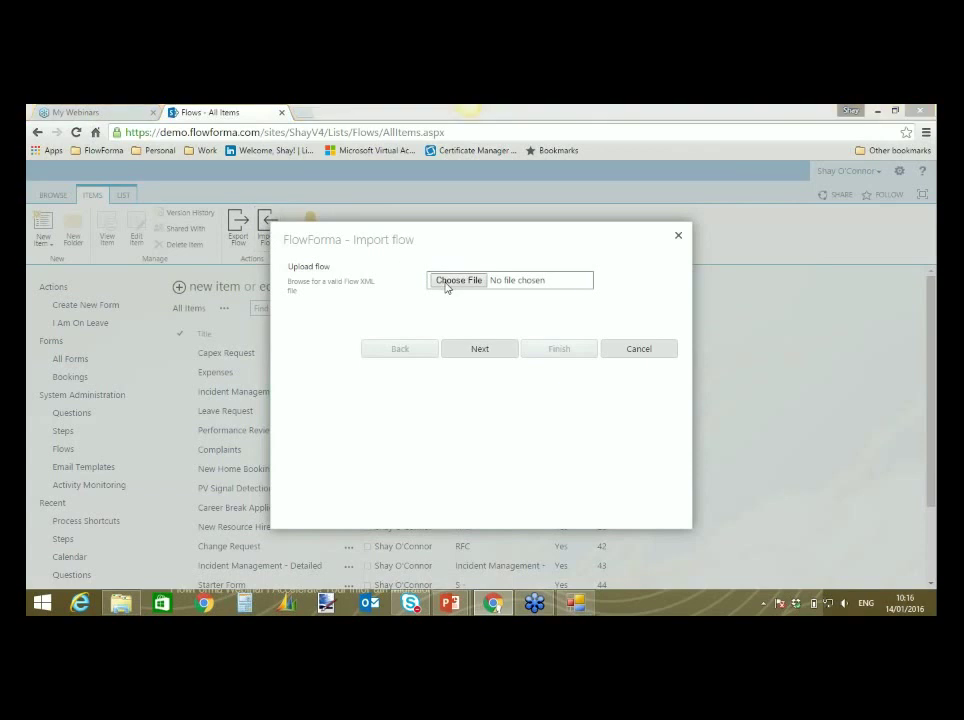
left_click(458, 280)
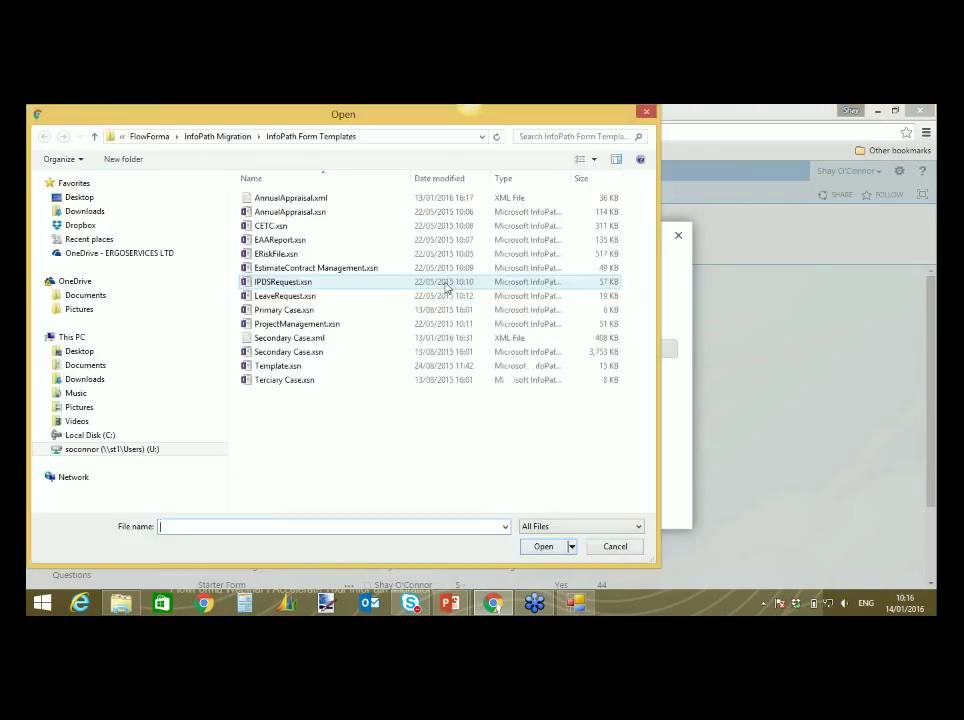
left_click(325, 200)
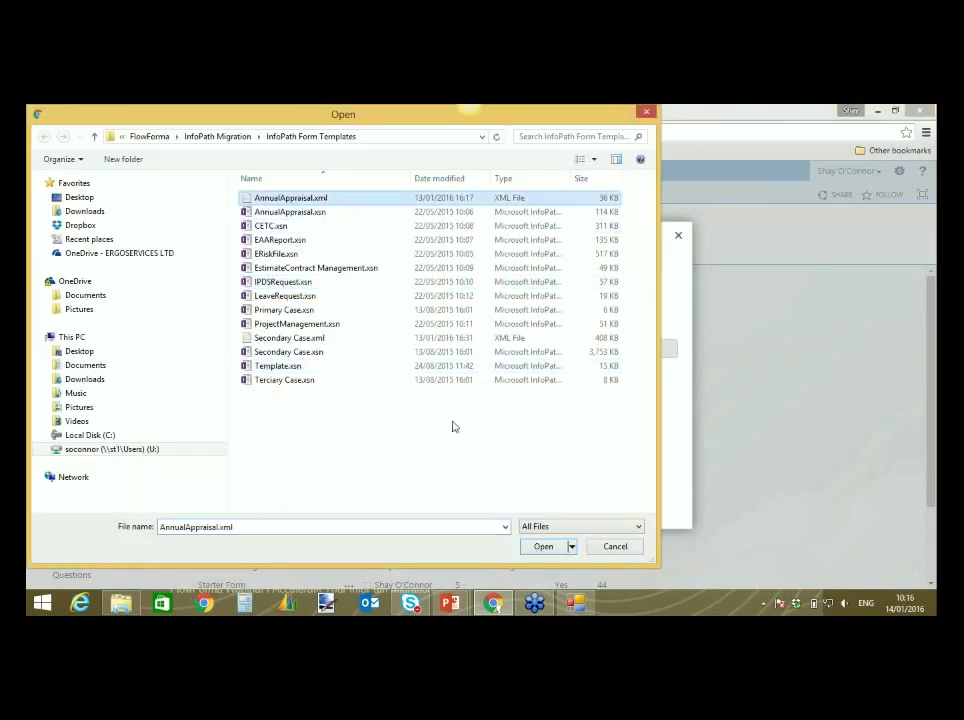
left_click(552, 549)
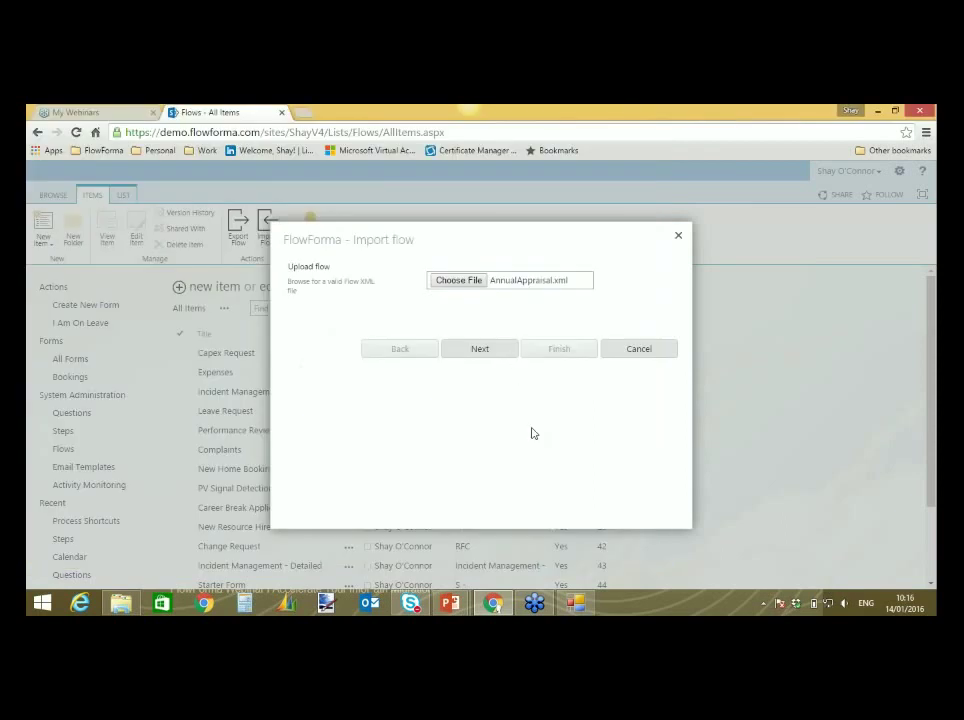
- Overwrite all existing steps and questions and proceed through the import stages to Finish
left_click(477, 349)
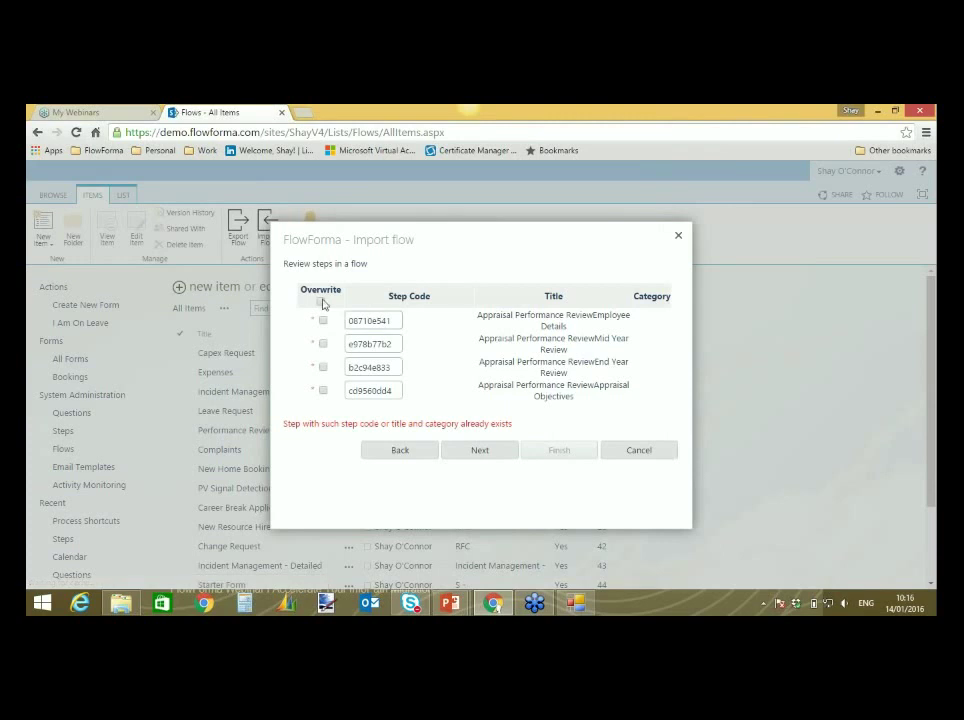
left_click(321, 303)
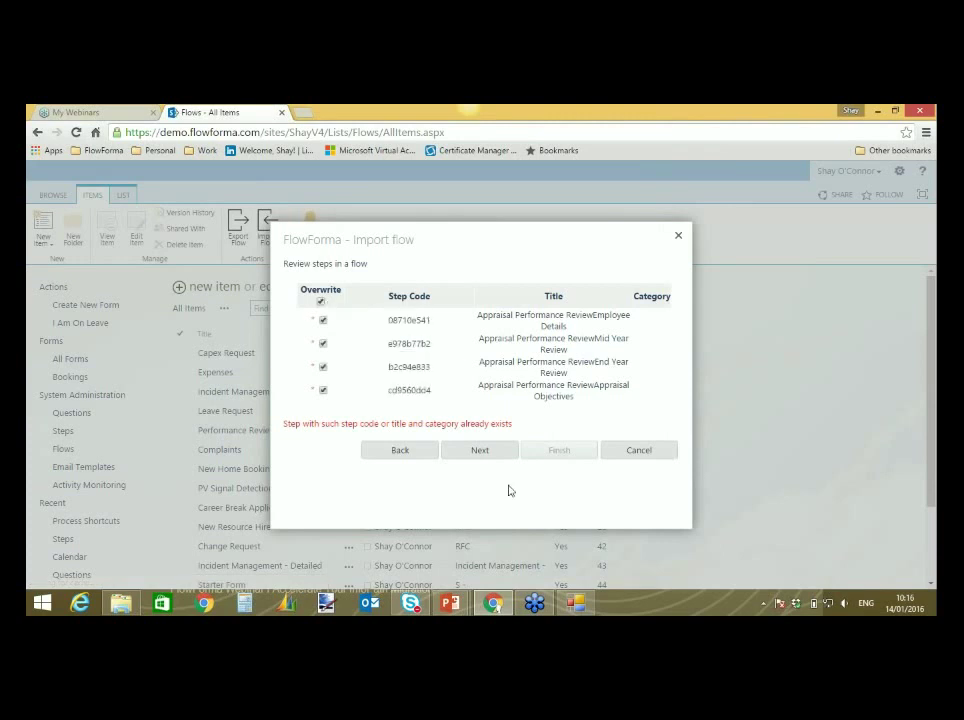
left_click(480, 450)
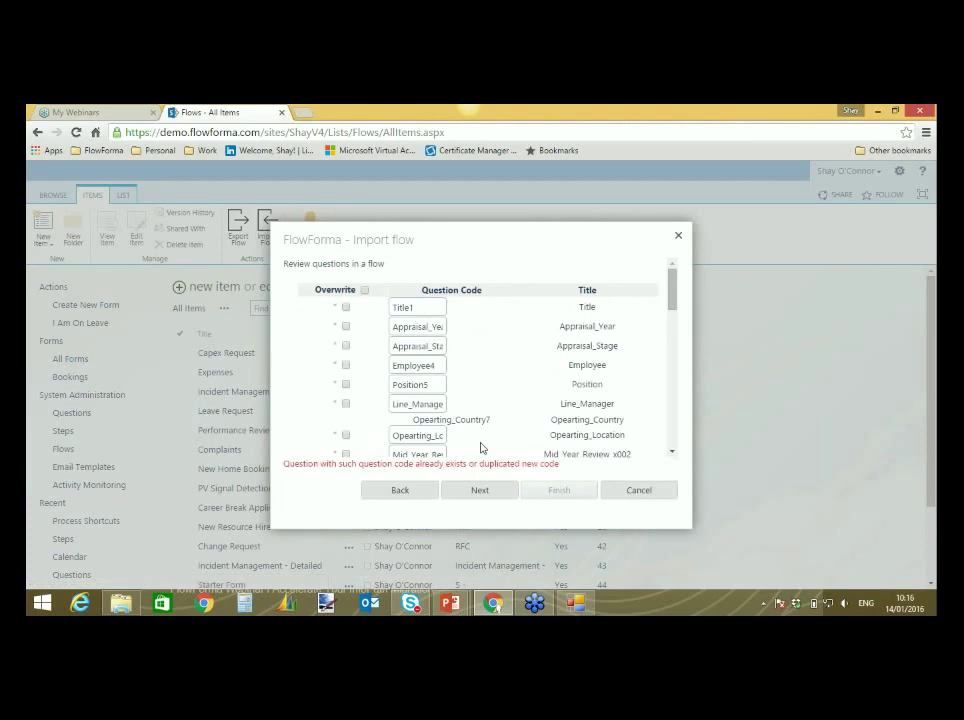
left_click(365, 291)
left_click(477, 492)
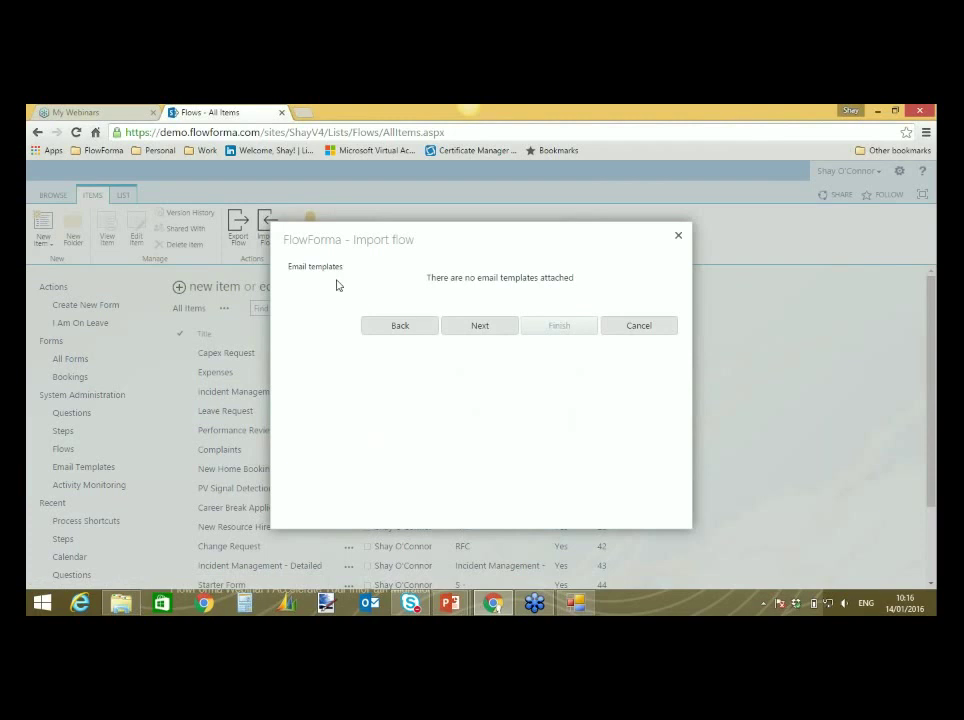
left_click(477, 333)
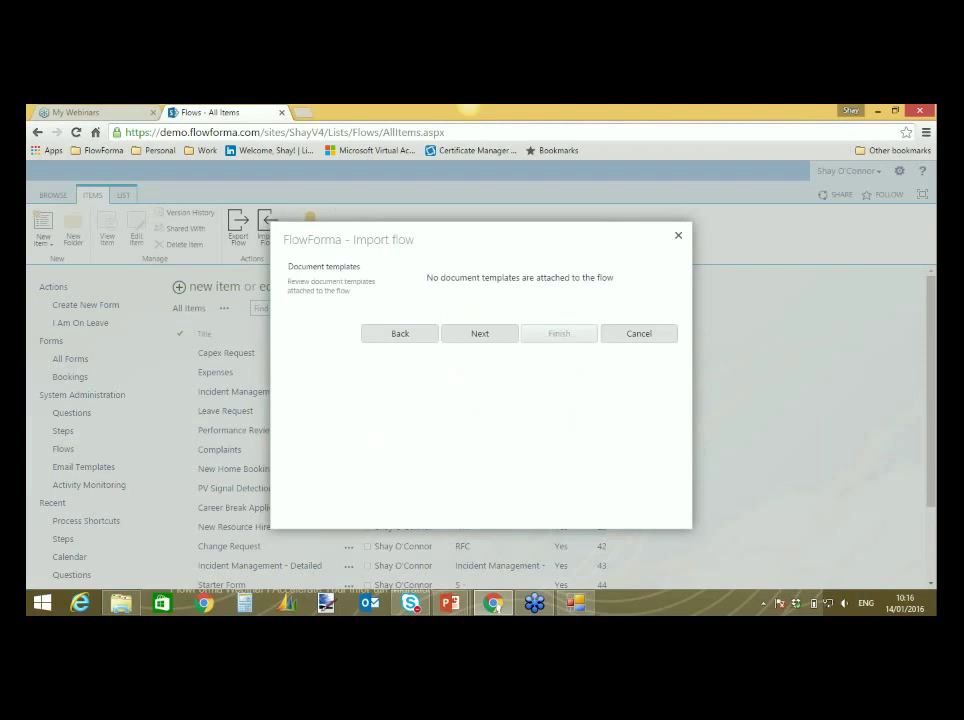
left_click(477, 337)
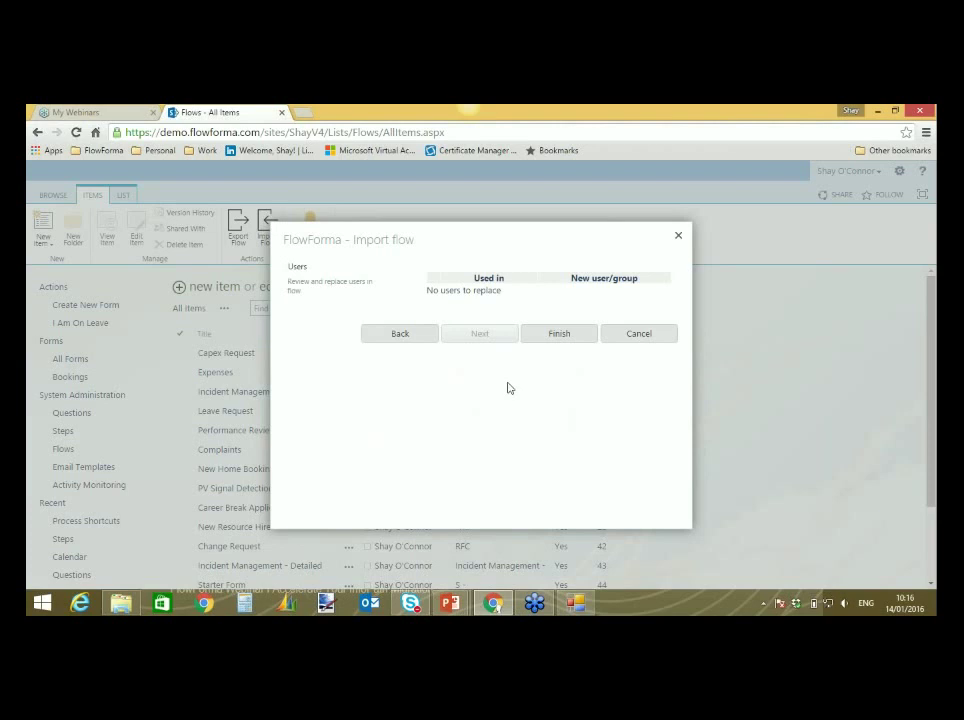
left_click(562, 336)
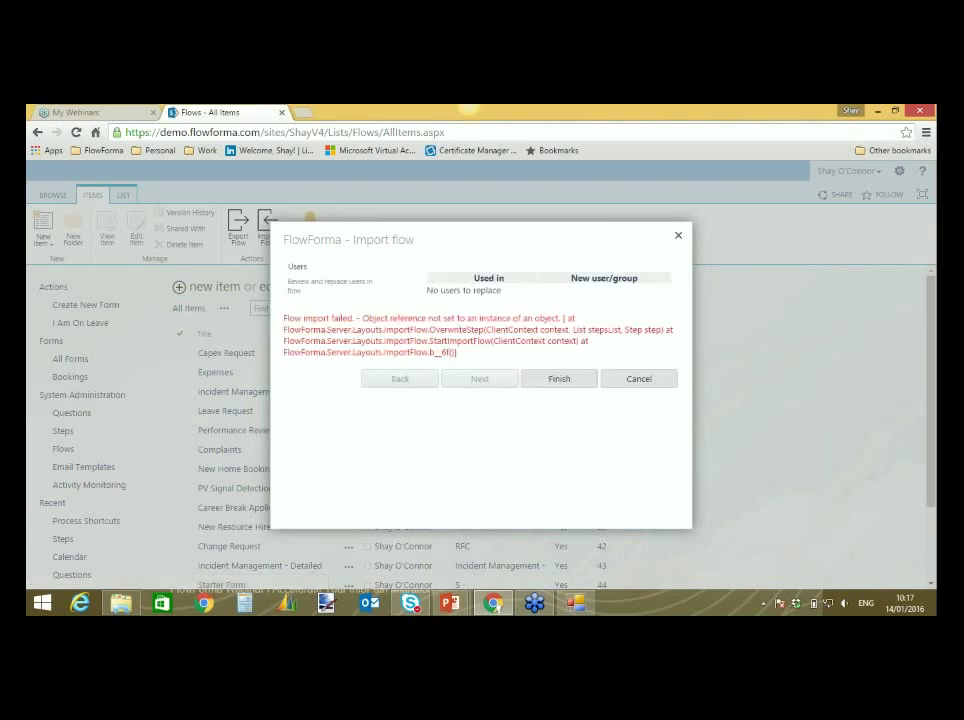
- Retry Finish, then cancel the failed import and restart importing AnnualAppraisal.xml
left_click(556, 379)
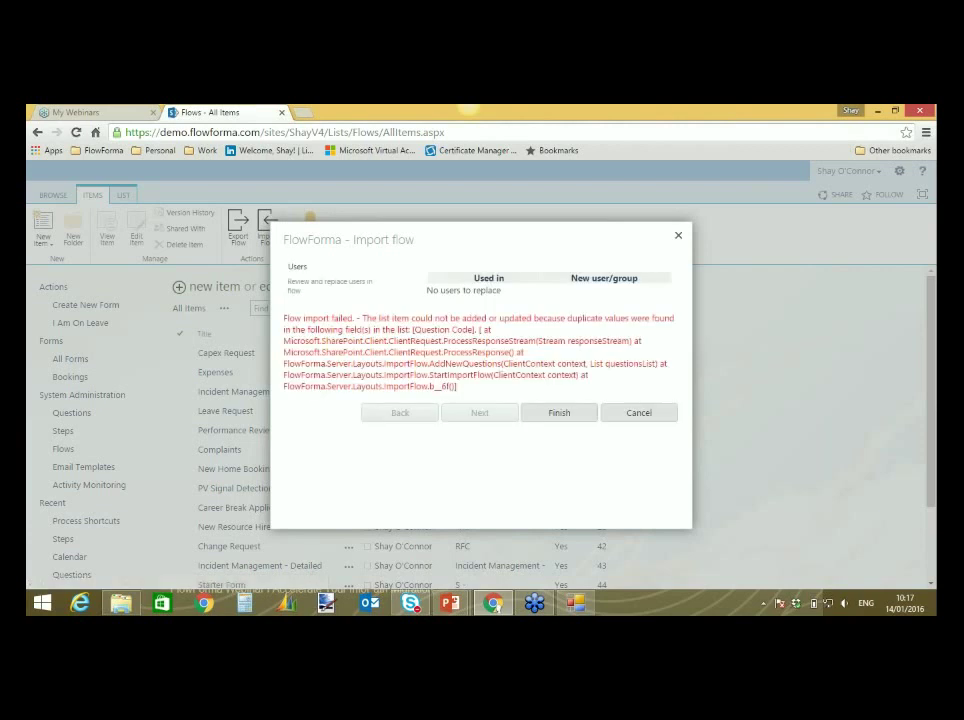
left_click(622, 416)
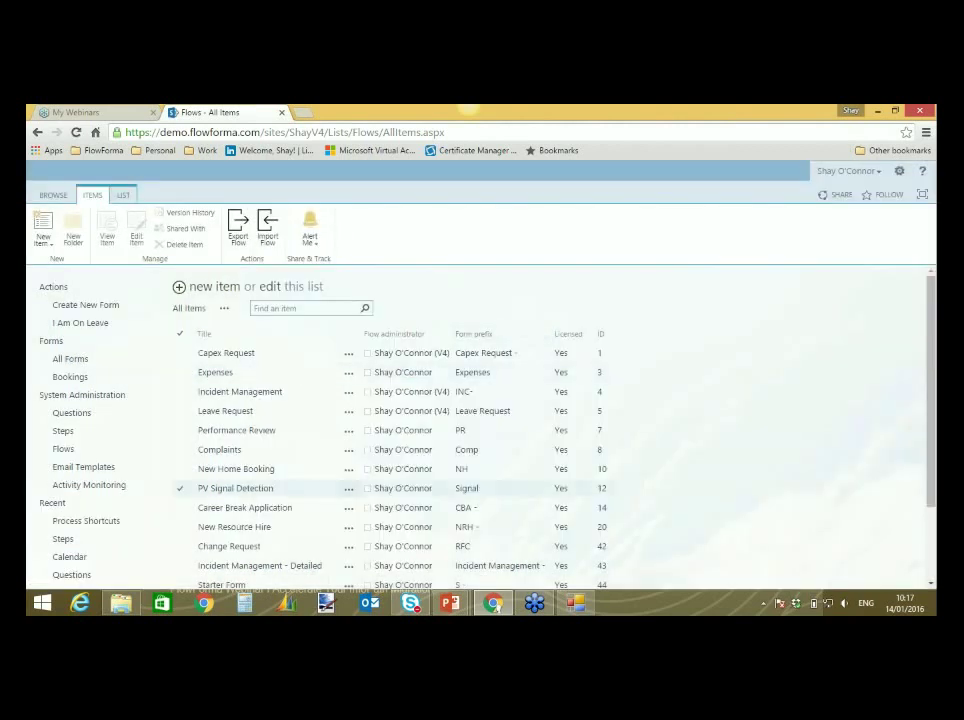
left_click(263, 232)
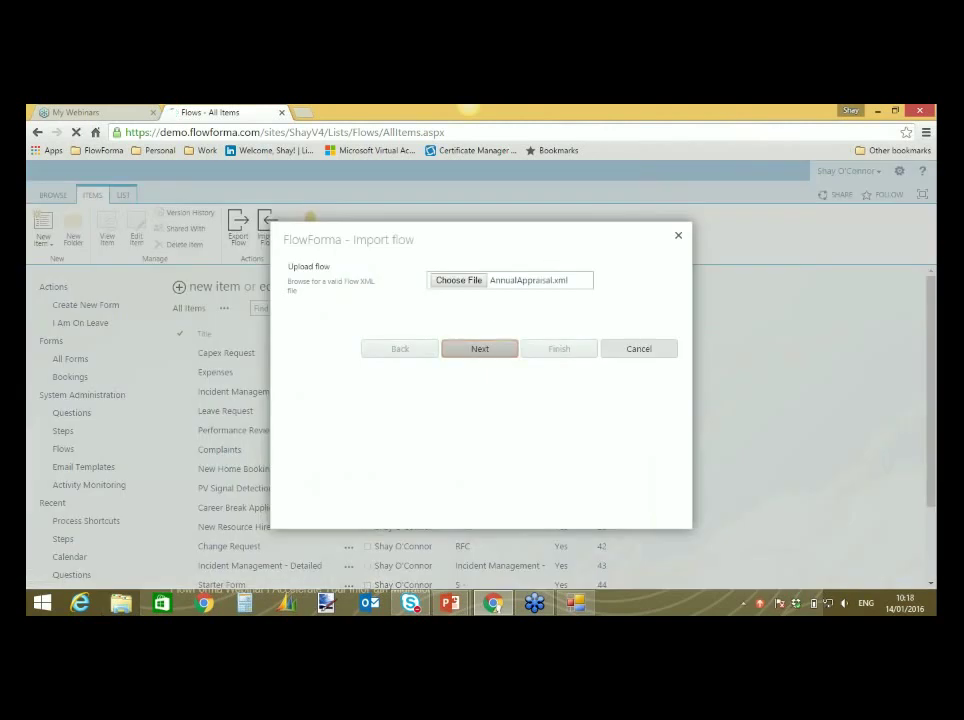
- Re-run the AnnualAppraisal.xml import, overwriting all existing questions, and finish it
left_click(480, 348)
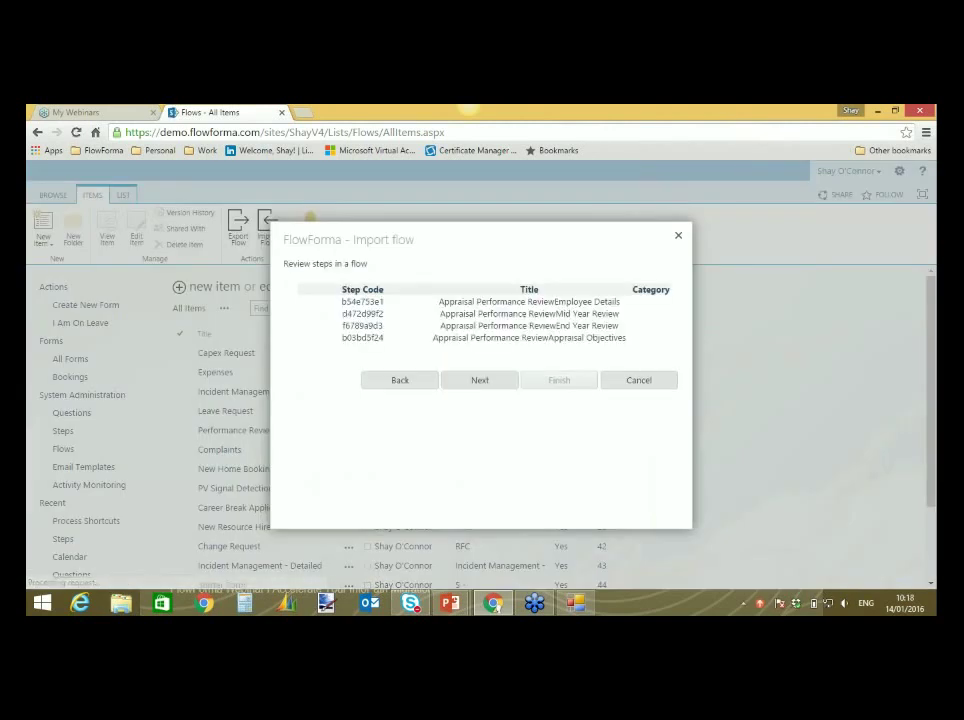
left_click(479, 380)
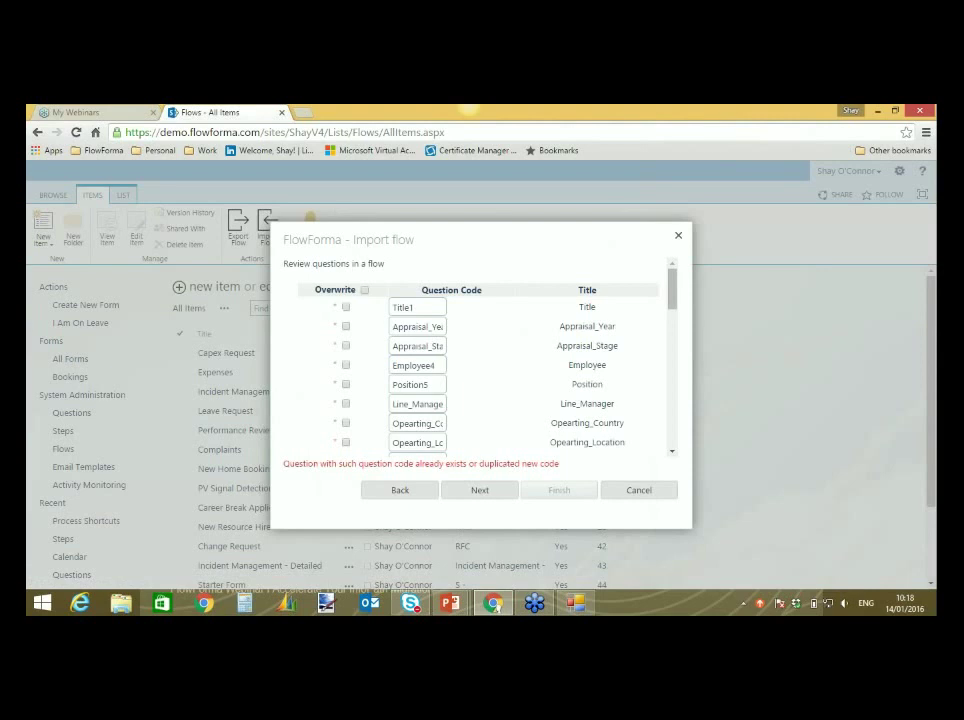
left_click(364, 290)
left_click(479, 491)
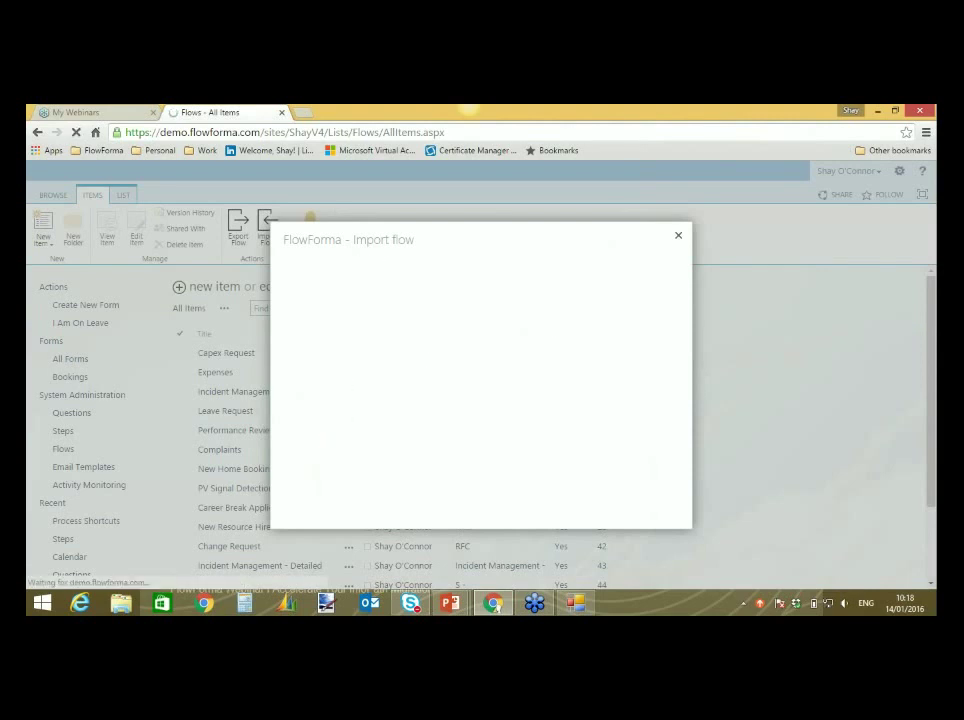
left_click(484, 329)
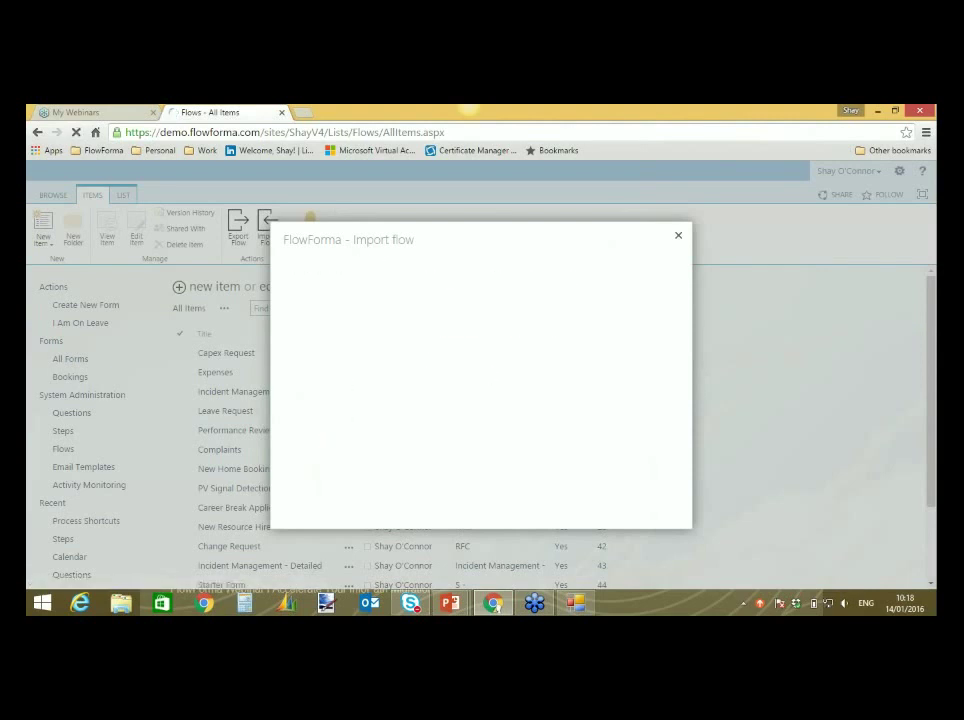
left_click(481, 333)
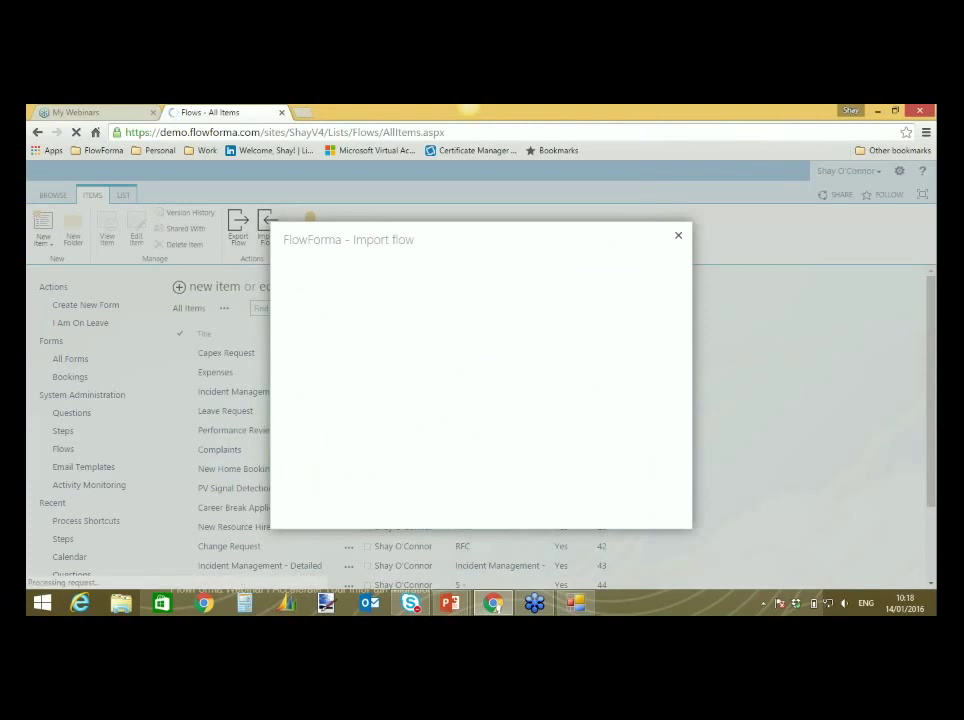
left_click(556, 338)
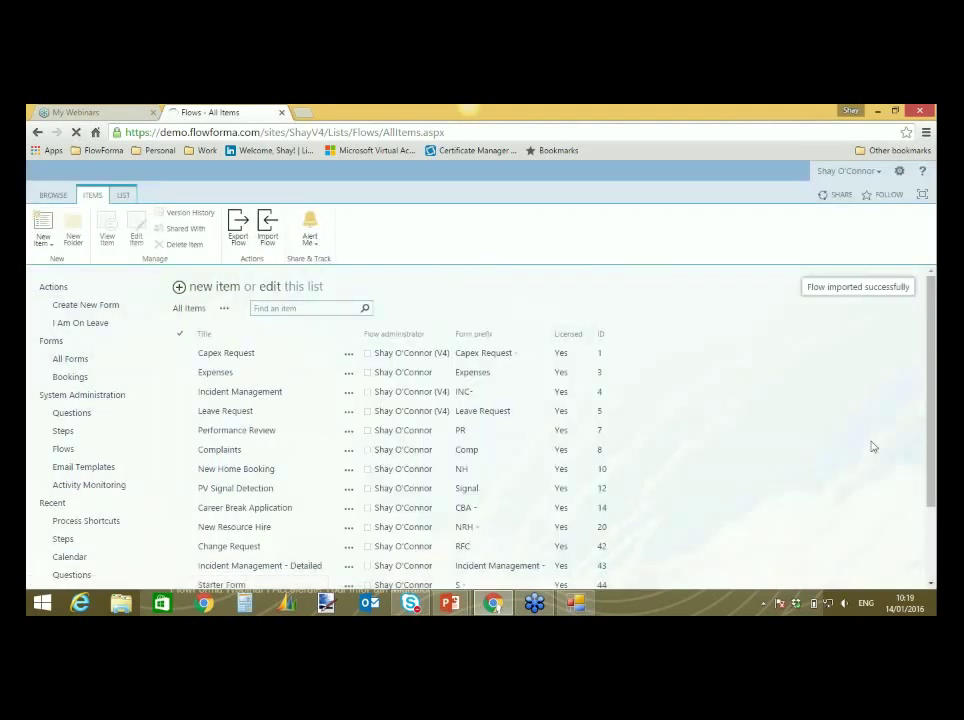
- Open AnnualAppraisal in Flow Designer, inspect Employee Details and Mid Year Review questions, save, and close
scroll(935, 530, "down", 2)
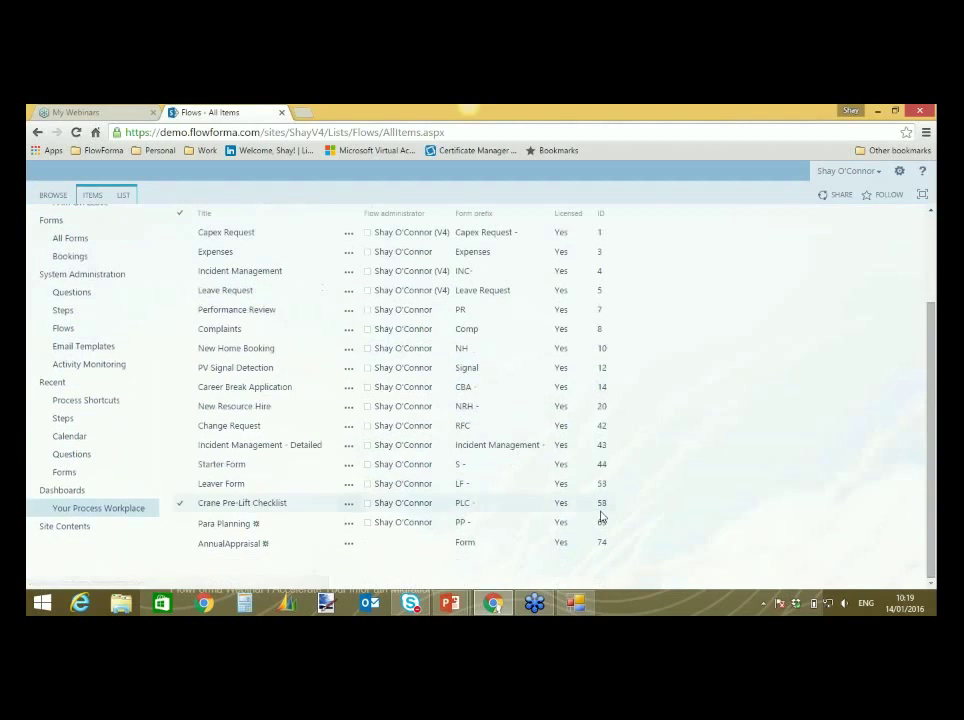
left_click(230, 544)
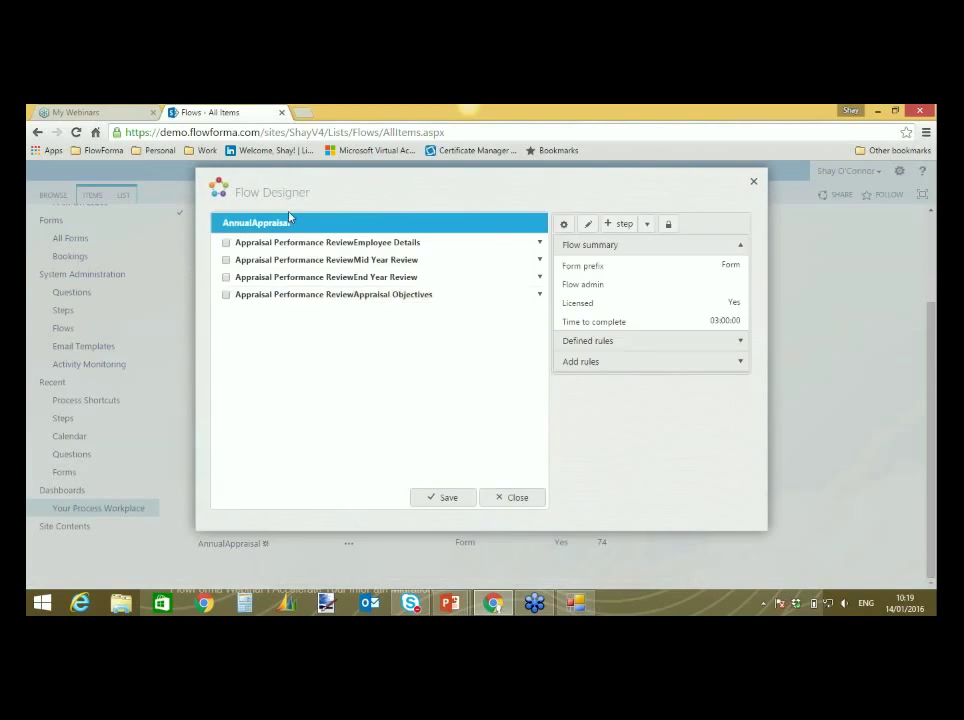
left_click(245, 243)
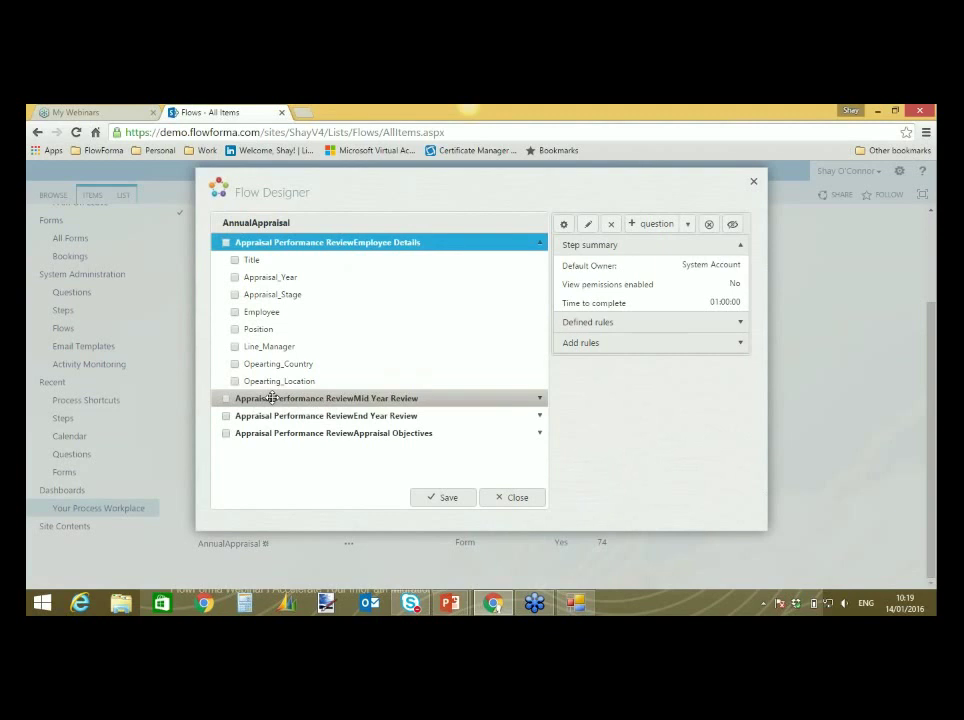
left_click(243, 398)
left_click(446, 497)
left_click(528, 498)
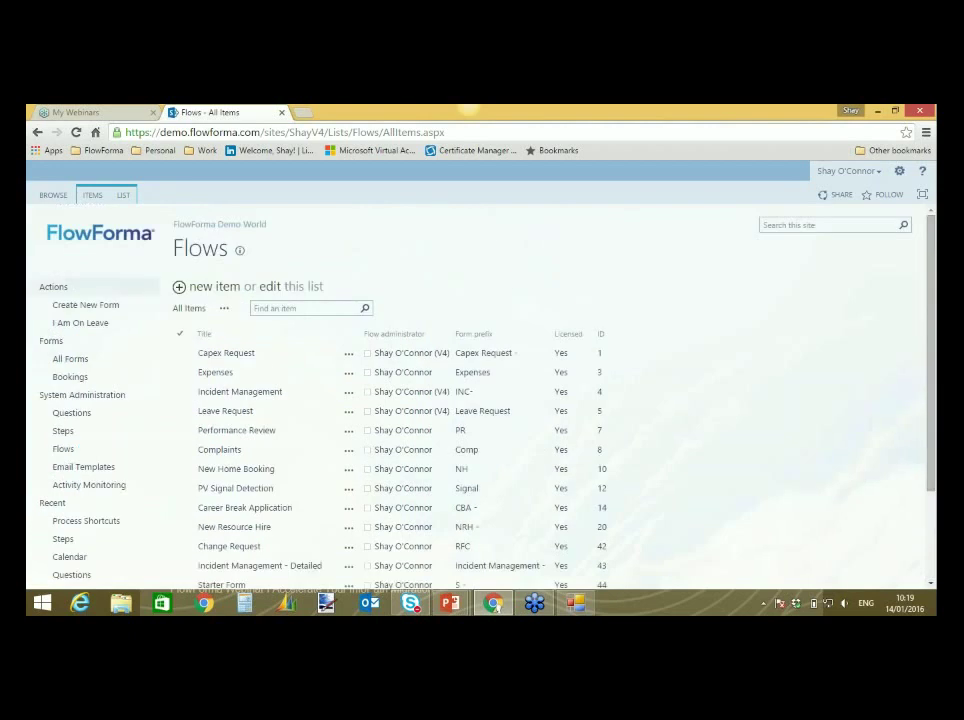
- Create a new blank AnnualAppraisal form
left_click(114, 305)
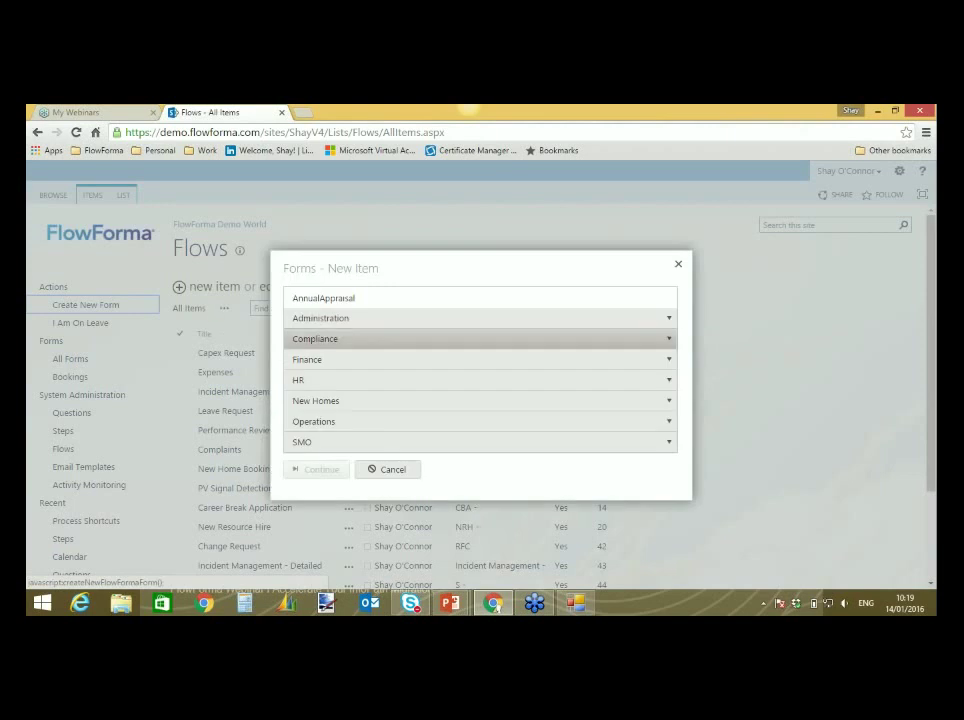
left_click(316, 298)
left_click(320, 470)
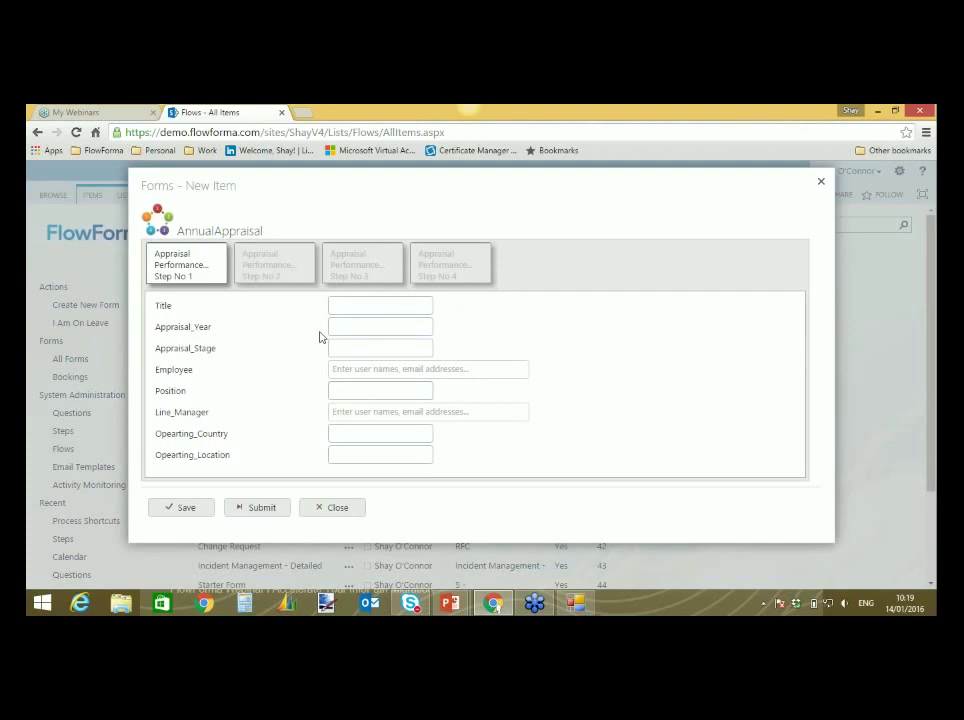
- Fill Title, Appraisal_Year, Appraisal_Stage, Opearting_Country, Employee and Line_Manager, then submit Step 1
left_click(370, 306)
left_click(364, 324)
left_click(360, 349)
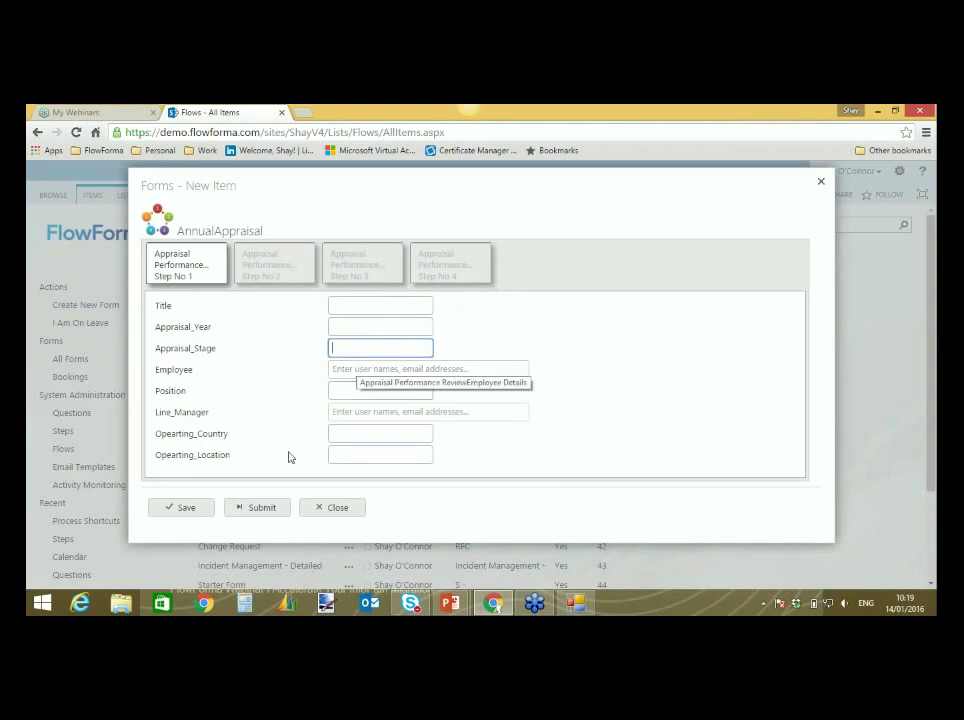
left_click(409, 433)
left_click(424, 369)
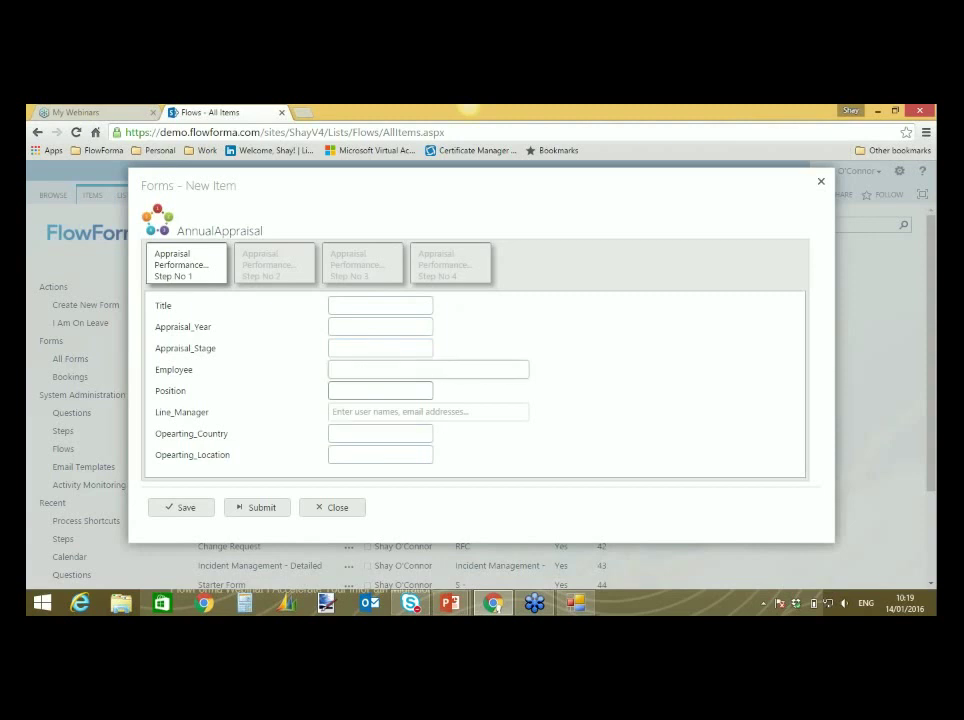
left_click(332, 411)
left_click(567, 431)
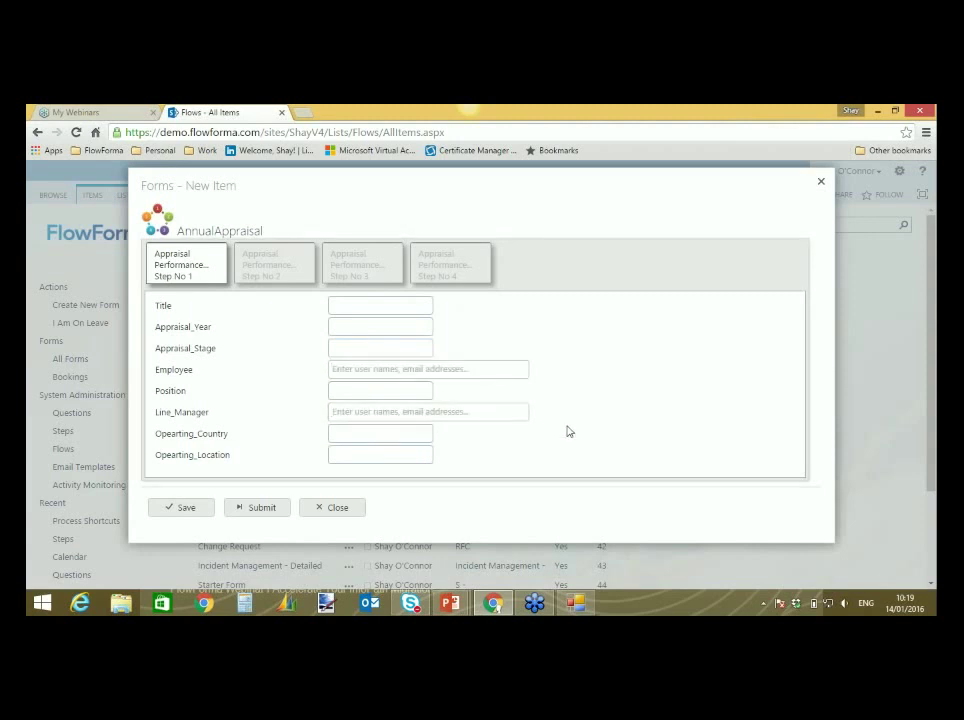
left_click(258, 507)
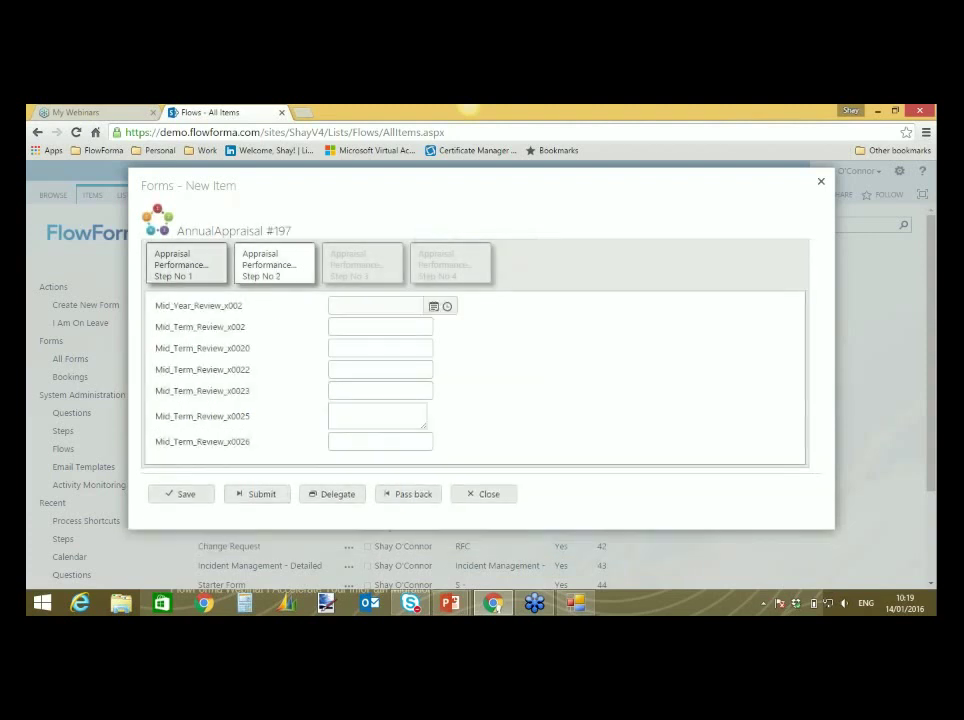
- Check the Mid_Year_Review date picker, then close the test form
left_click(434, 306)
left_click(436, 307)
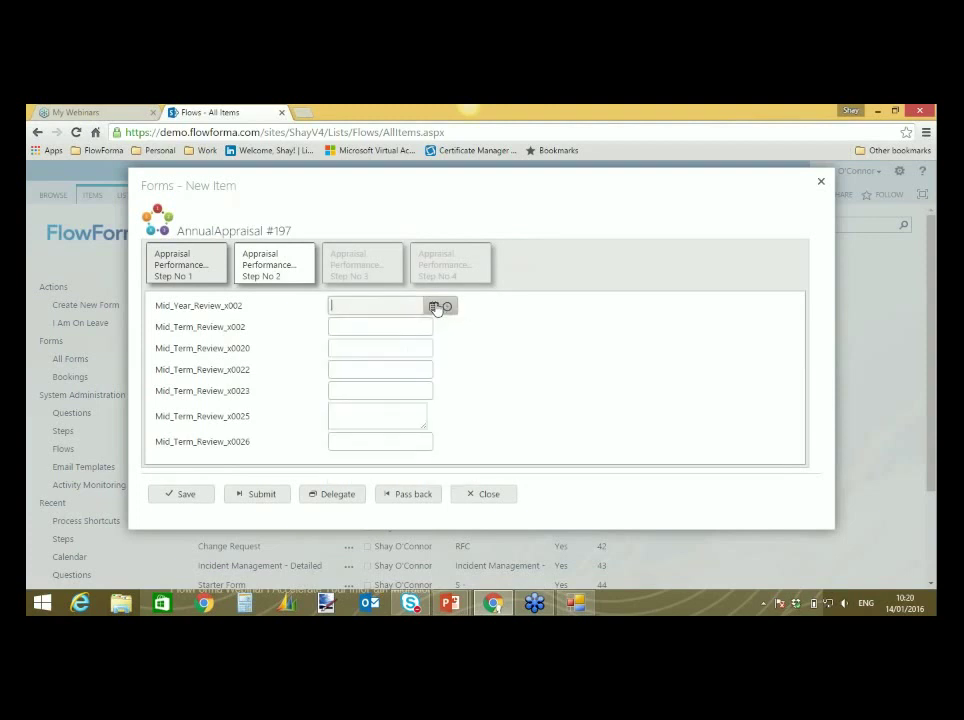
left_click(499, 497)
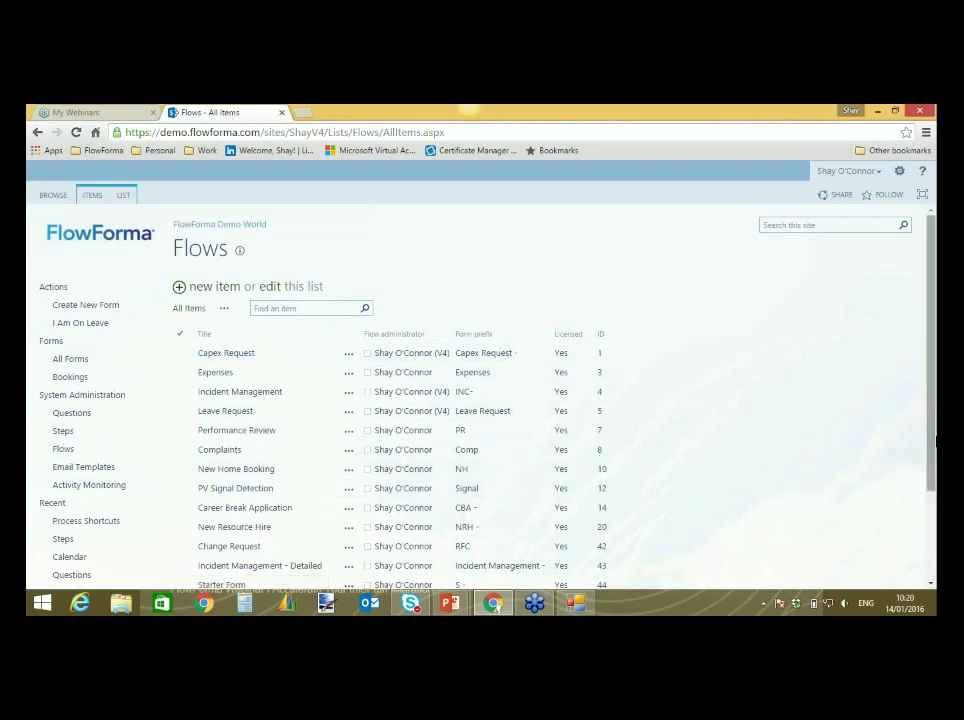
- Edit the AnnualAppraisal flow properties: title 'Annual Appraisal', group HR
scroll(935, 459, "down", 2)
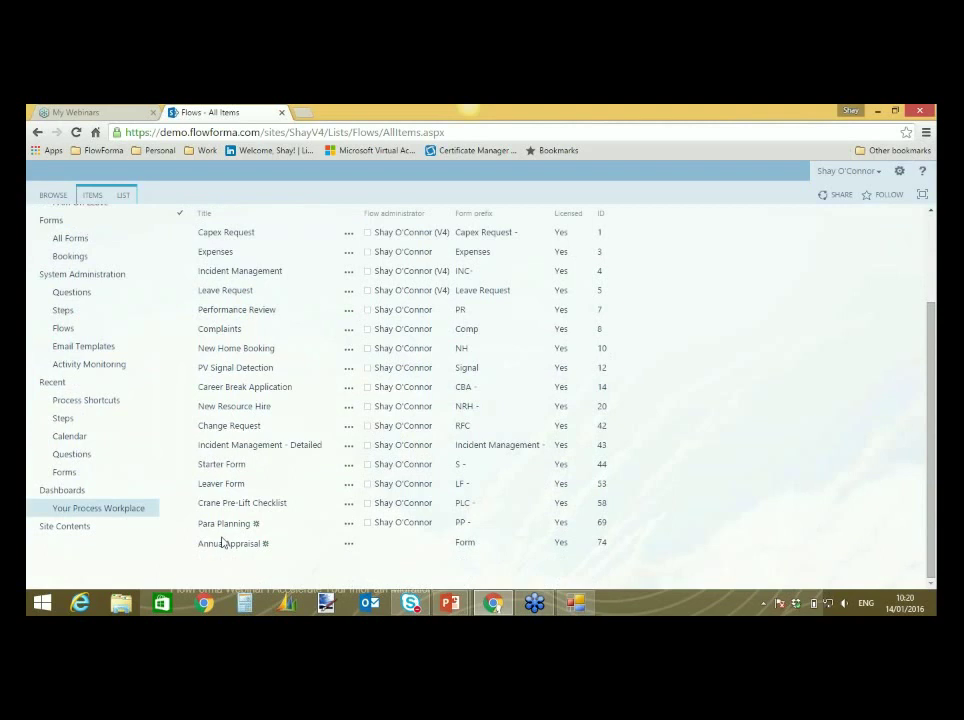
left_click(226, 546)
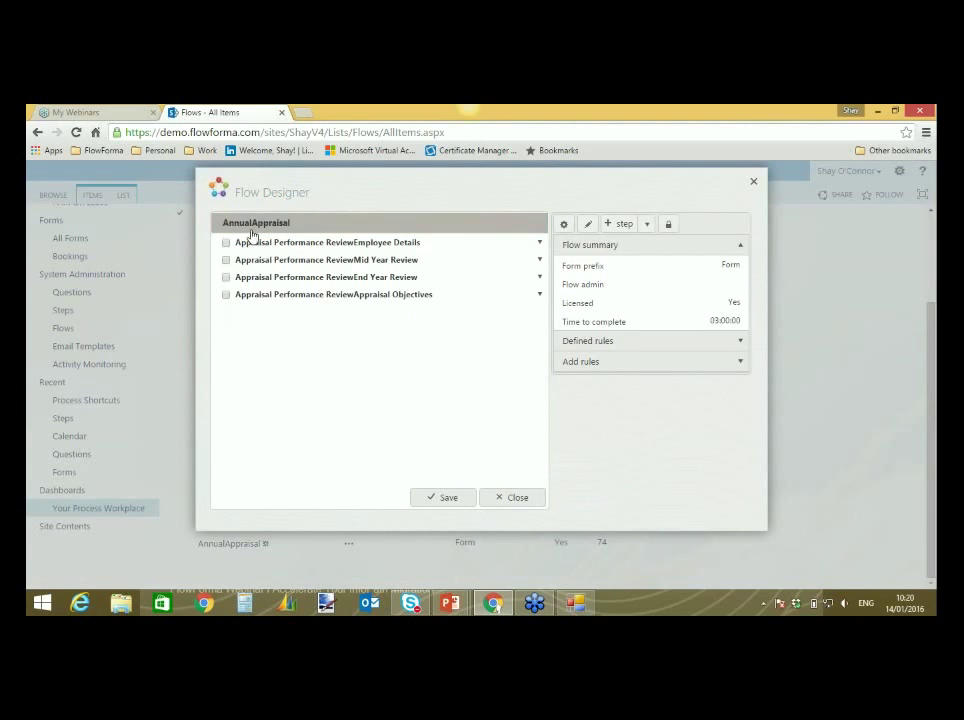
left_click(280, 222)
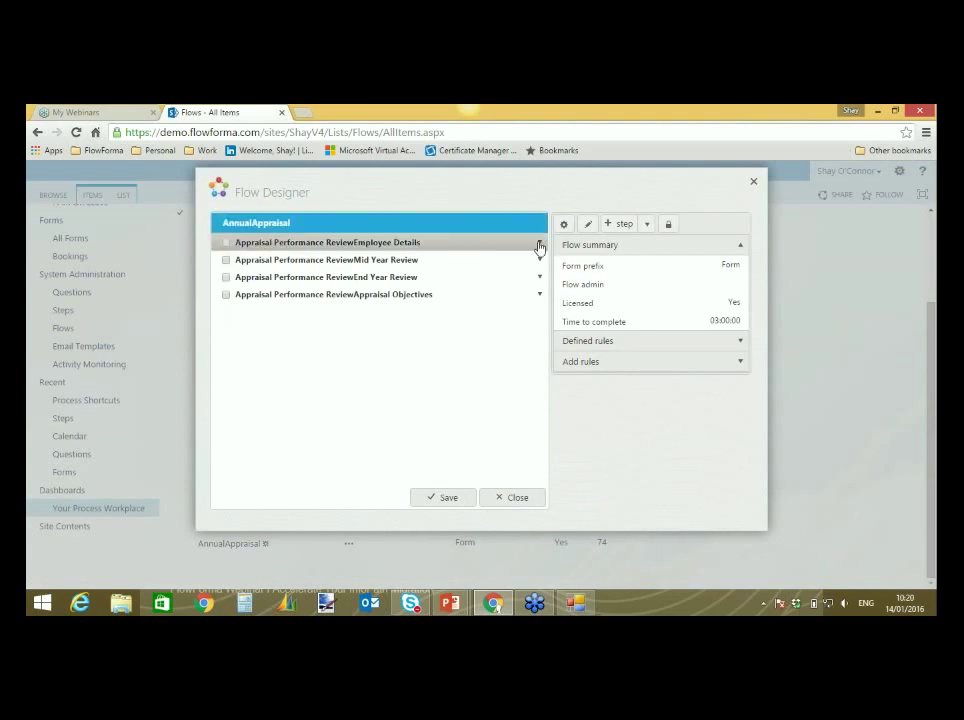
left_click(588, 224)
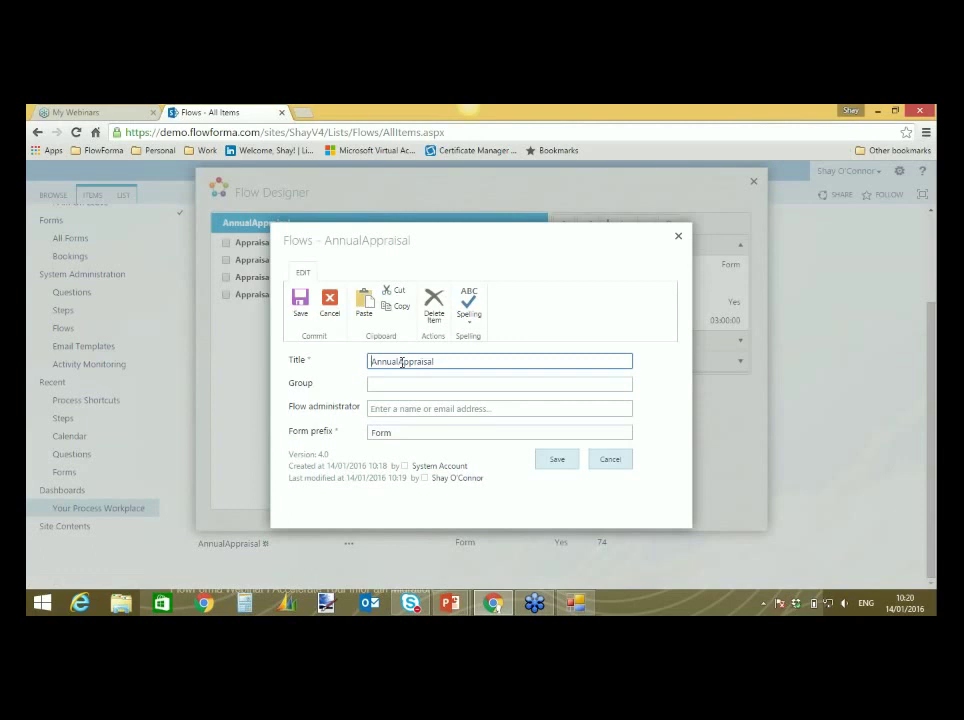
left_click(400, 362)
left_click(408, 382)
type("HR")
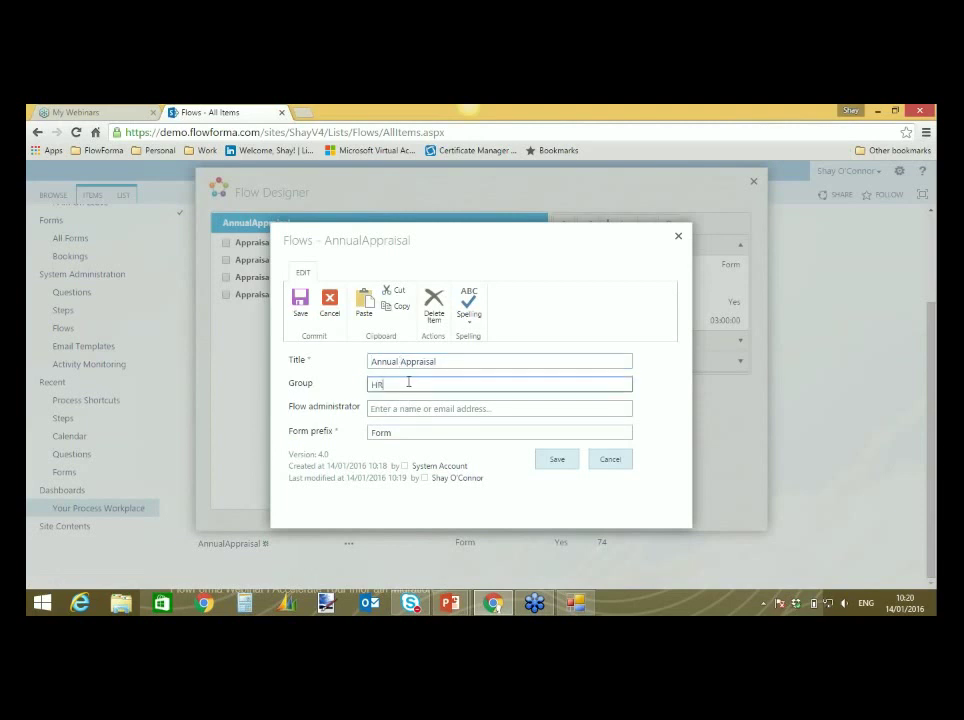
- Assign the suggested person as flow administrator, set form prefix AA, and save
left_click(403, 408)
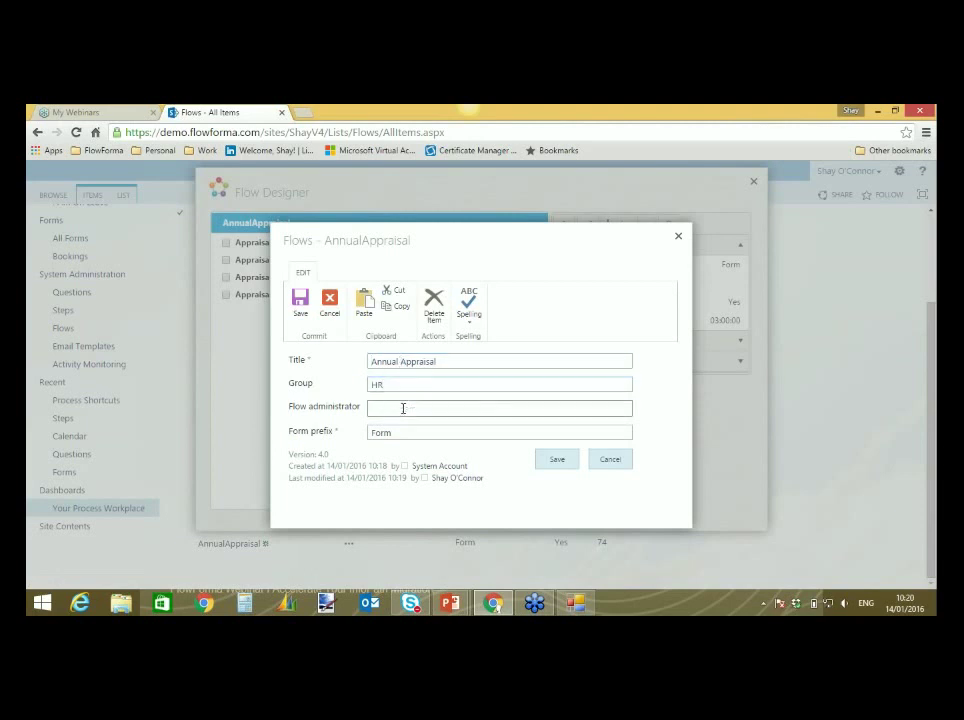
type("sh")
left_click(400, 428)
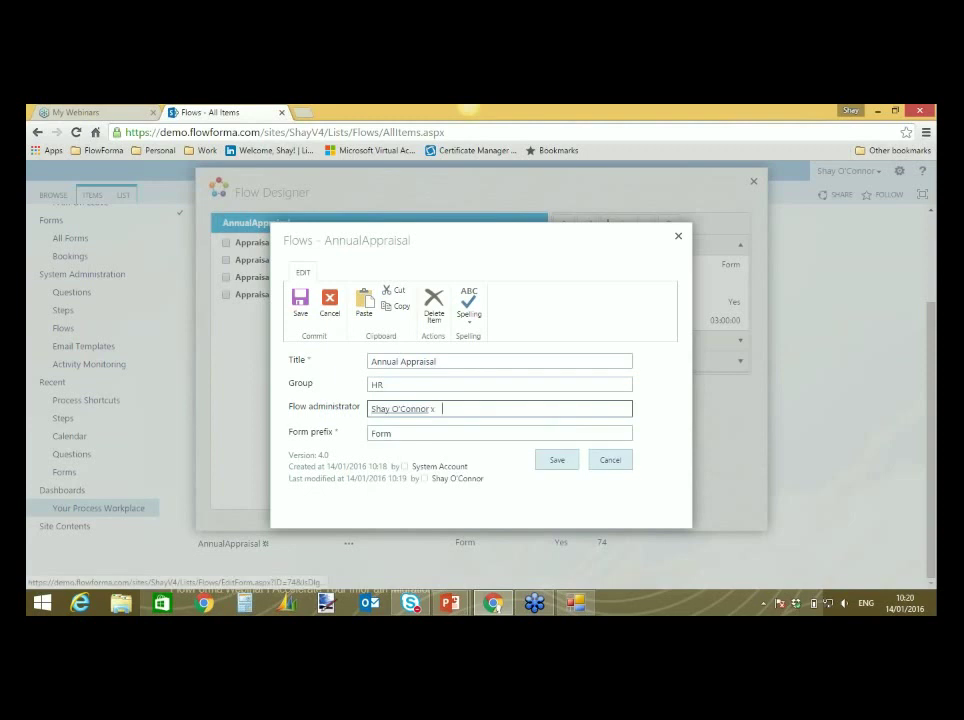
key("Tab")
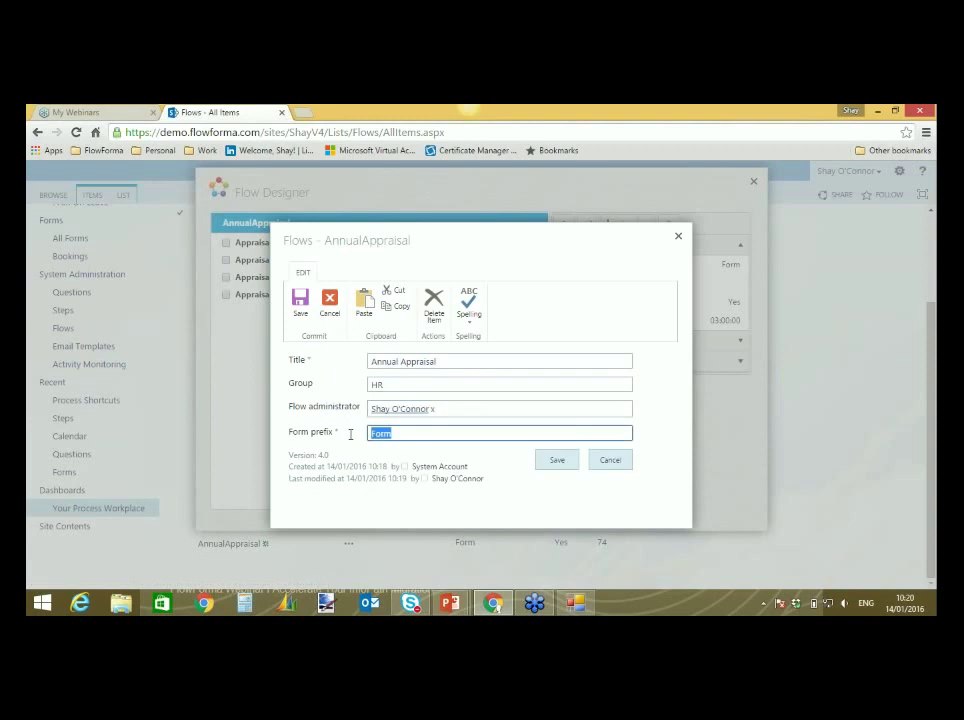
type("AA -")
left_click(558, 466)
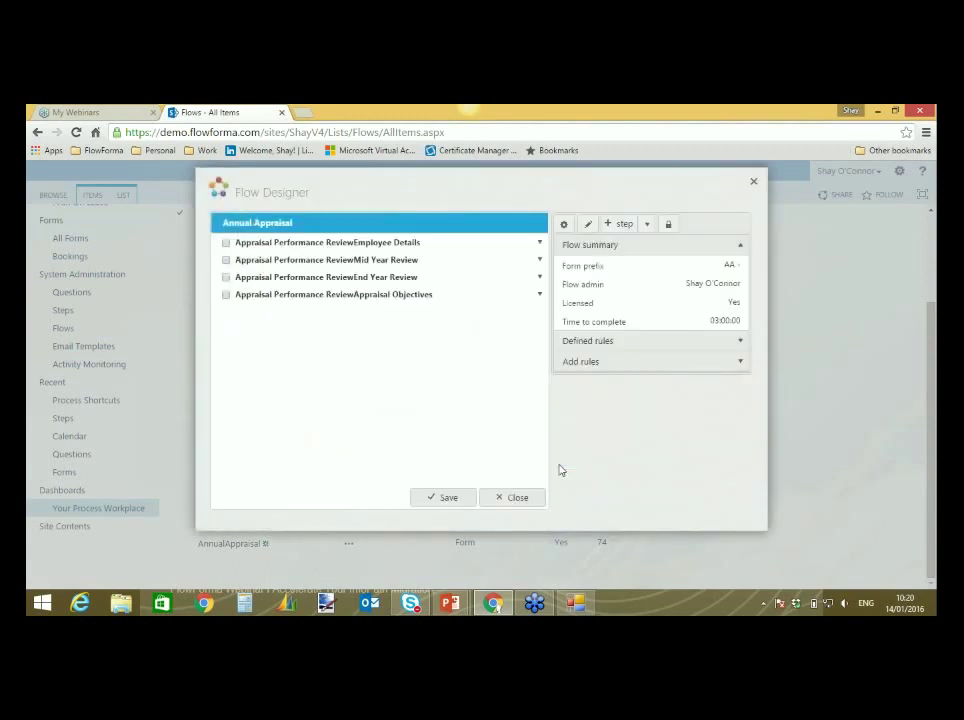
left_click(400, 242)
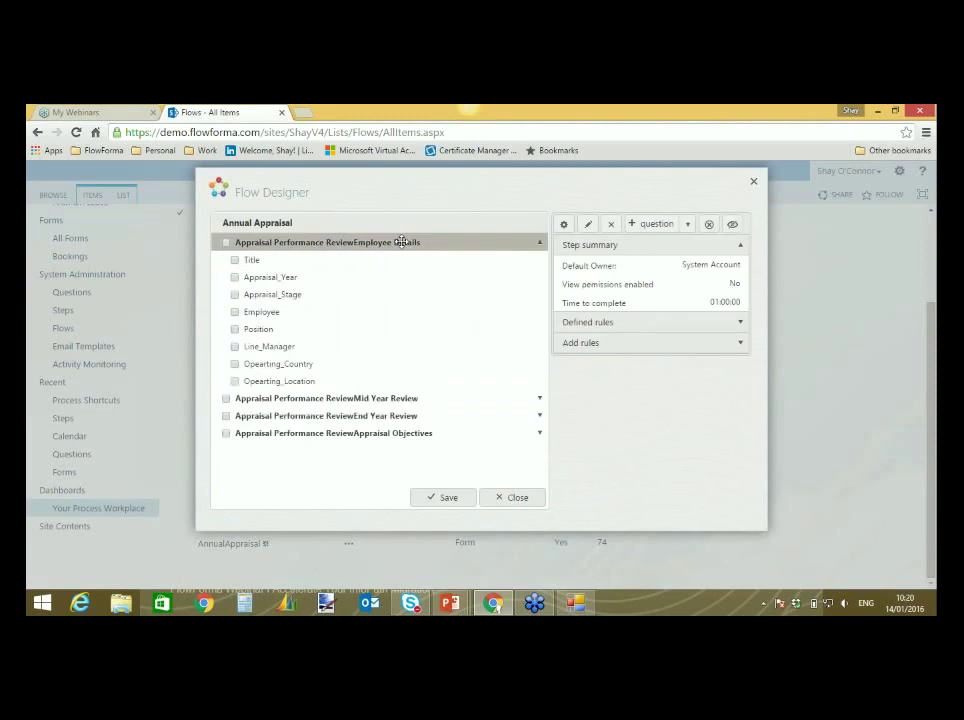
left_click(400, 242)
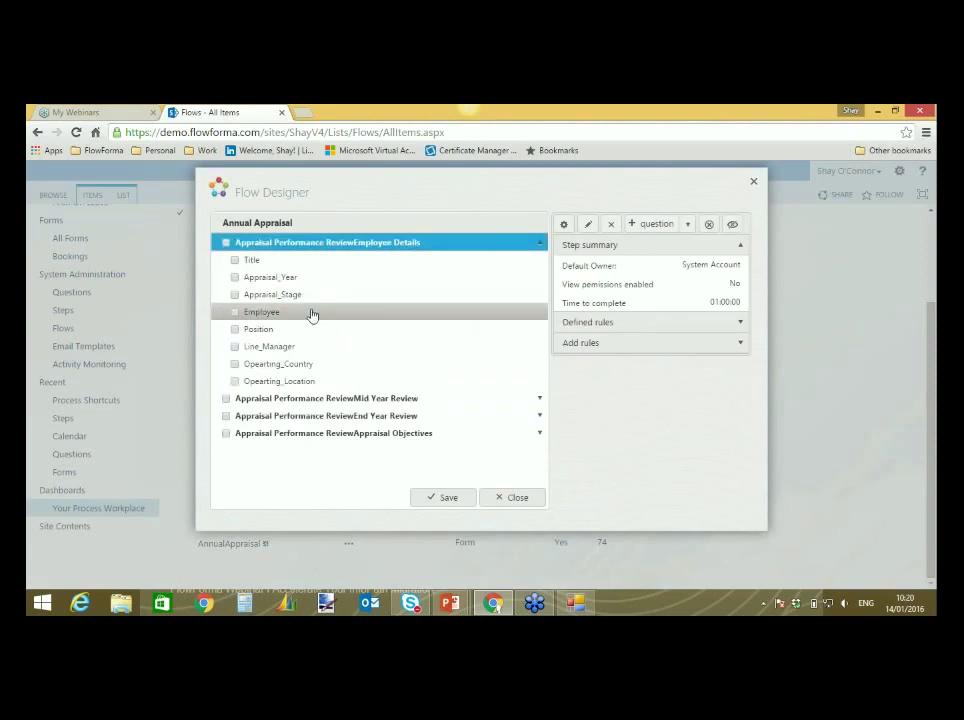
- Set the Employee question's default to Current user, choosing from All users, and save it
left_click(312, 314)
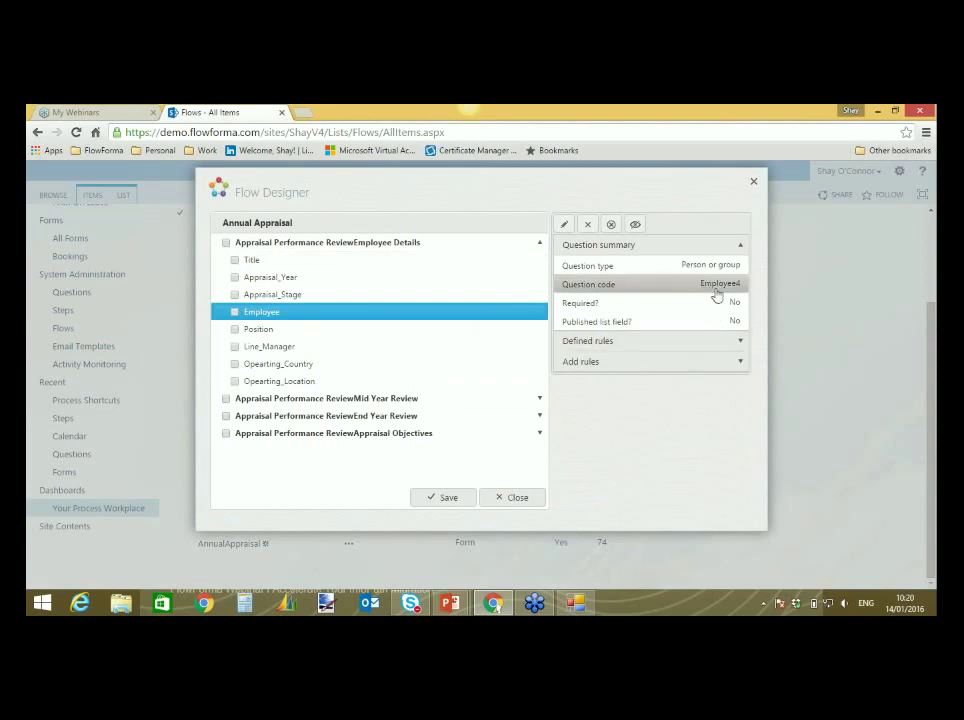
left_click(566, 225)
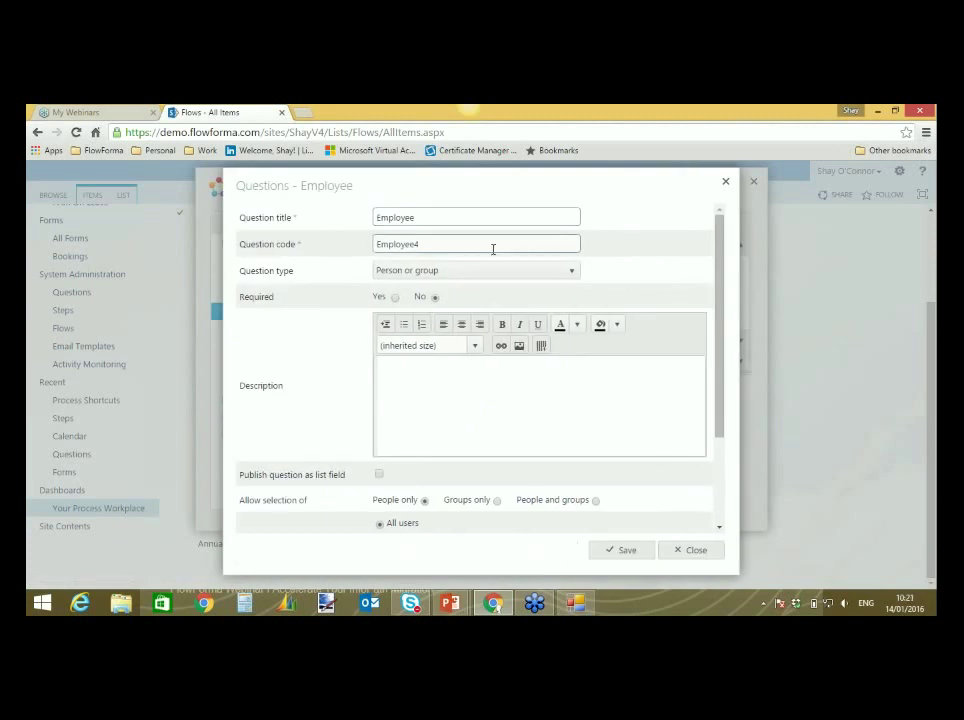
left_click(458, 216)
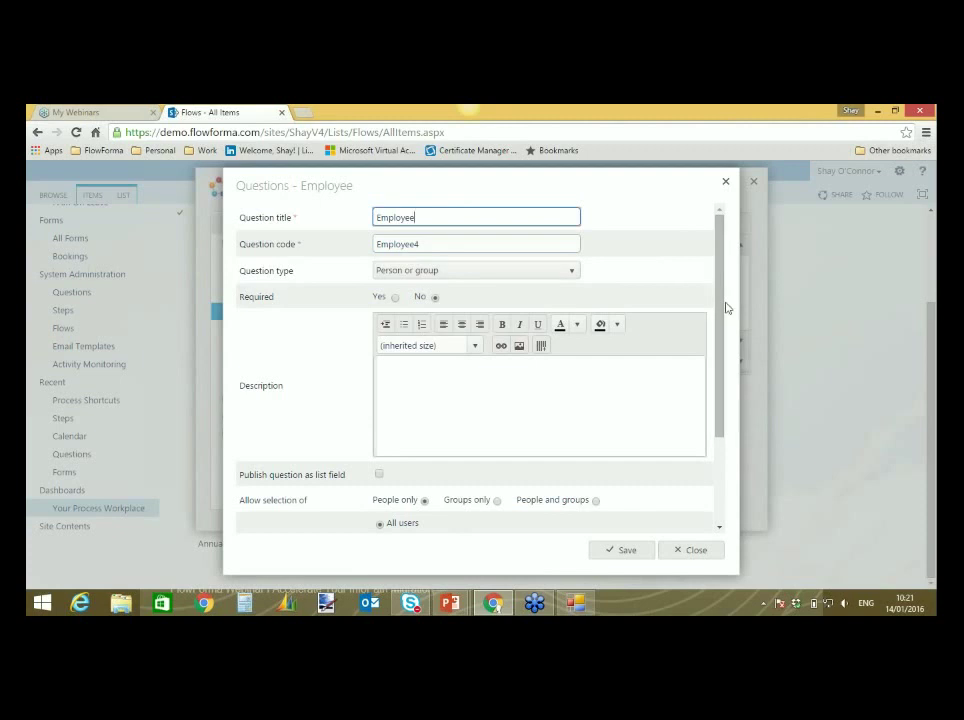
scroll(723, 364, "down", 2)
left_click(525, 272)
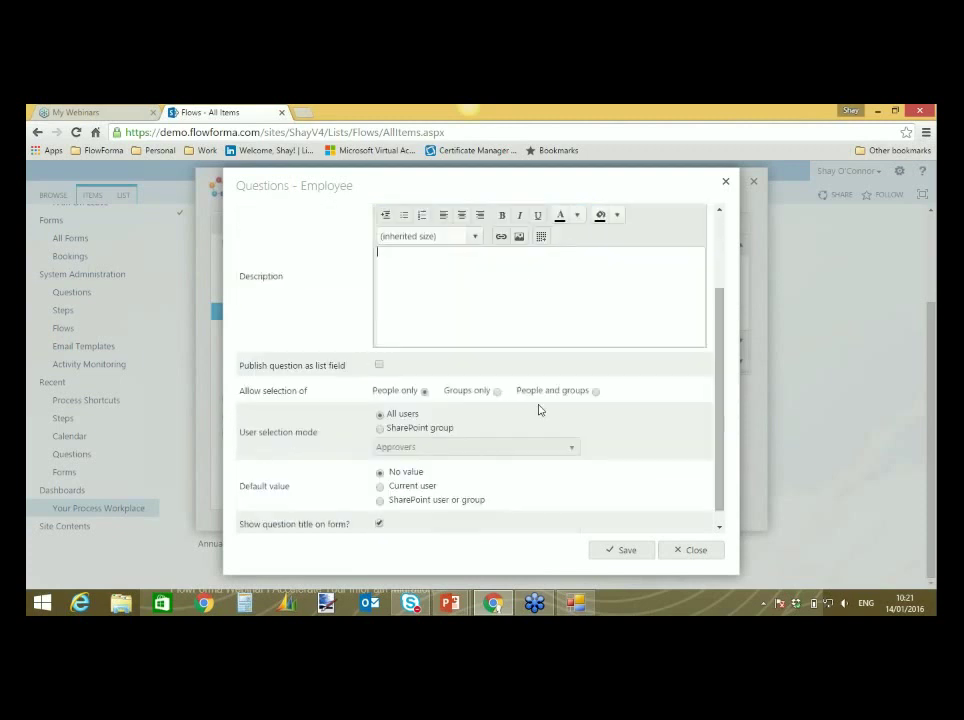
scroll(719, 404, "down", 1)
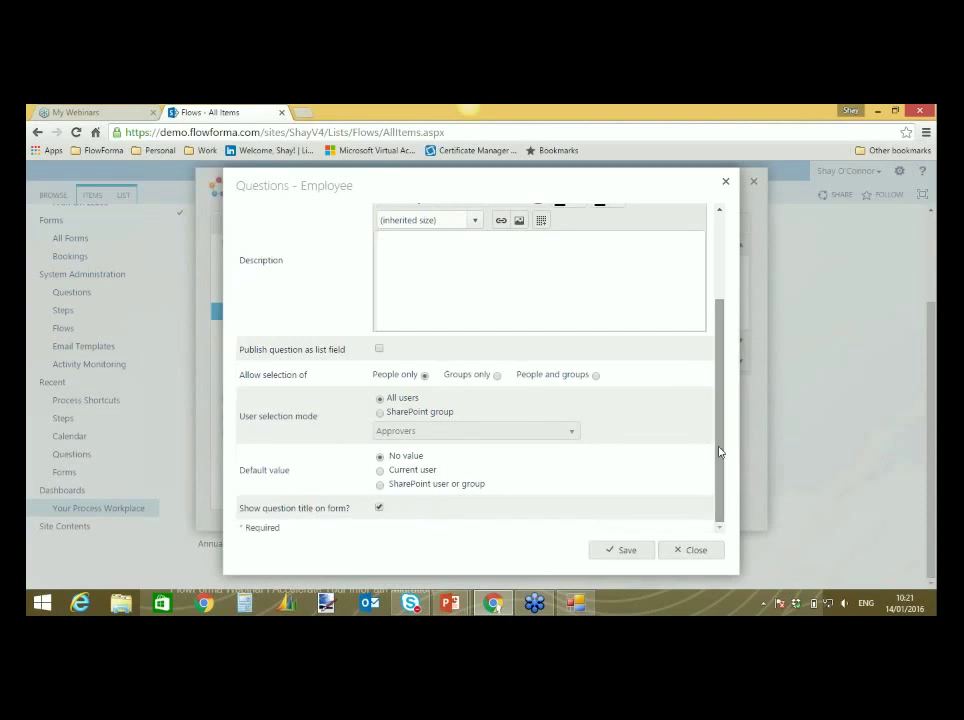
left_click(410, 414)
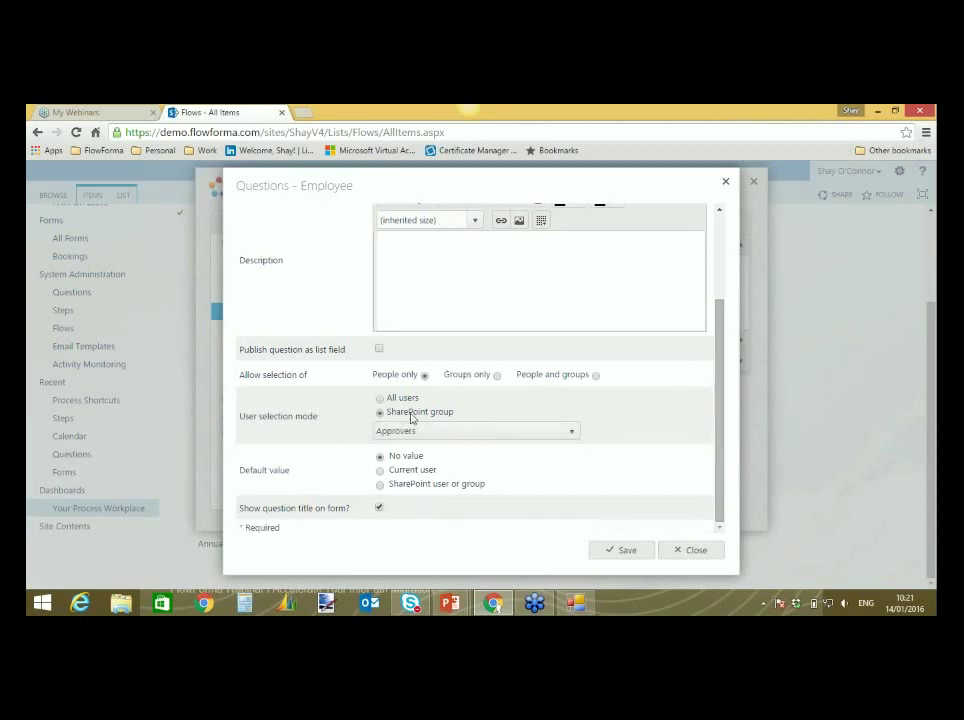
left_click(442, 434)
left_click(442, 434)
left_click(386, 401)
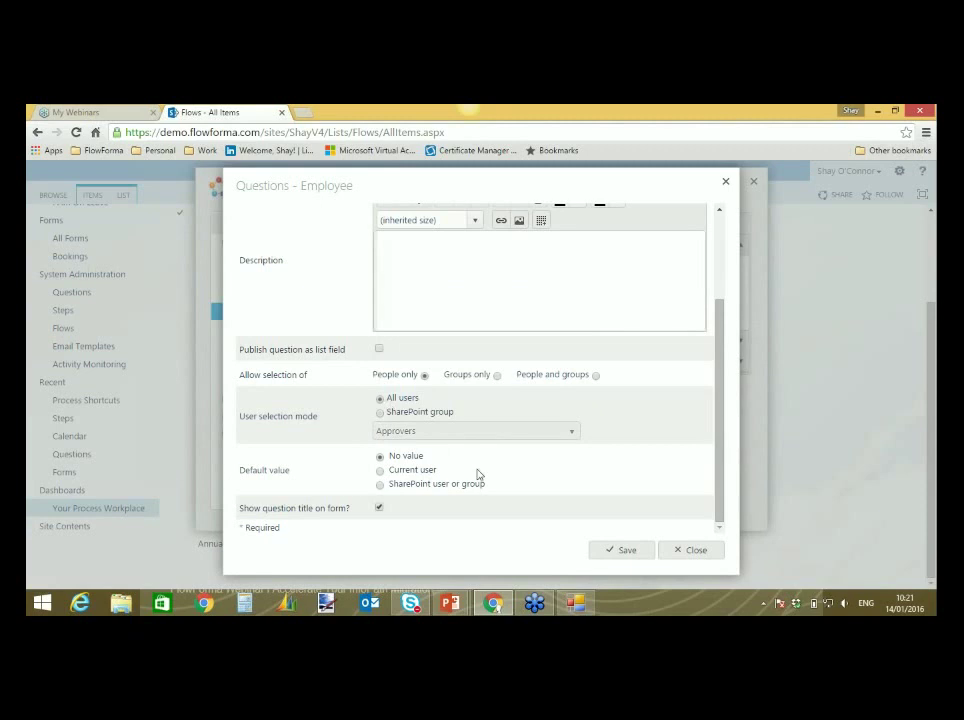
left_click(381, 471)
left_click(623, 550)
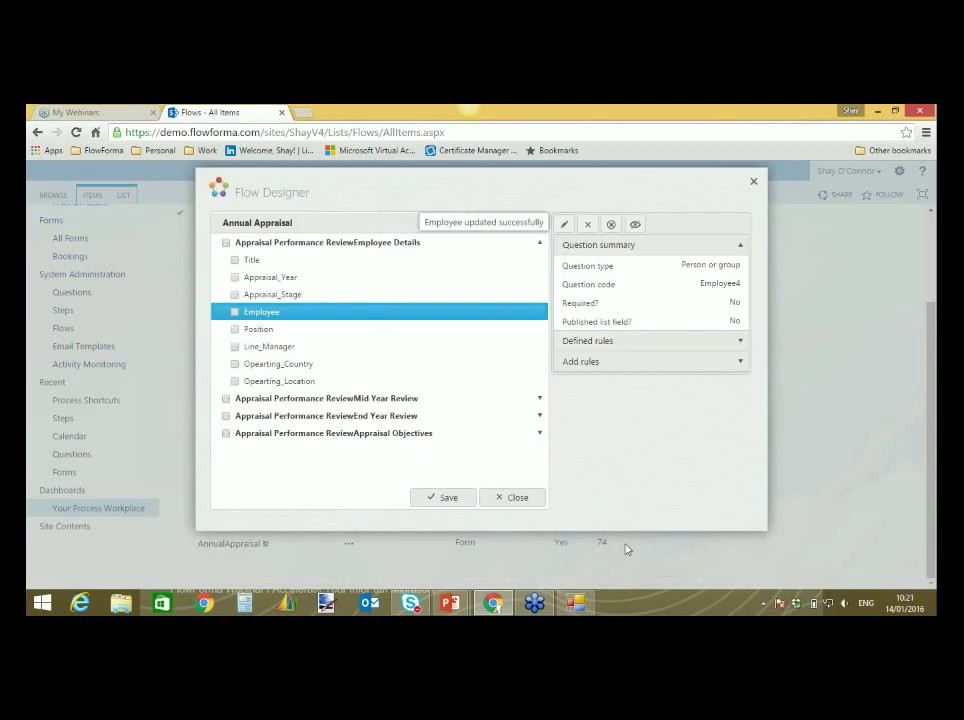
- Open the Opearting_Country question and change its question code to Op_Country
left_click(318, 339)
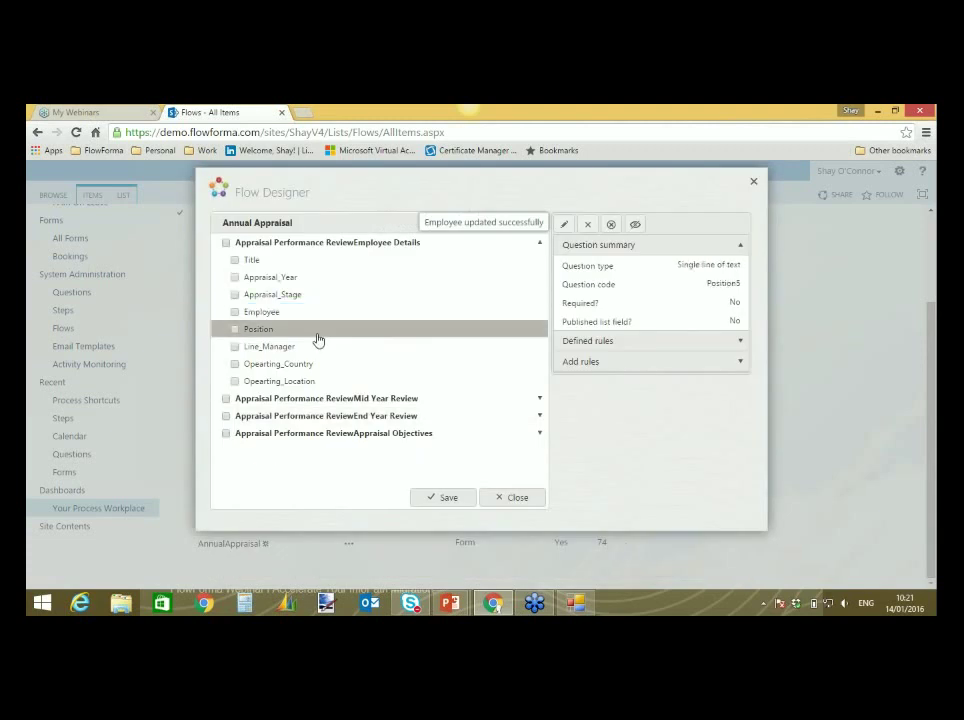
left_click(305, 348)
left_click(312, 365)
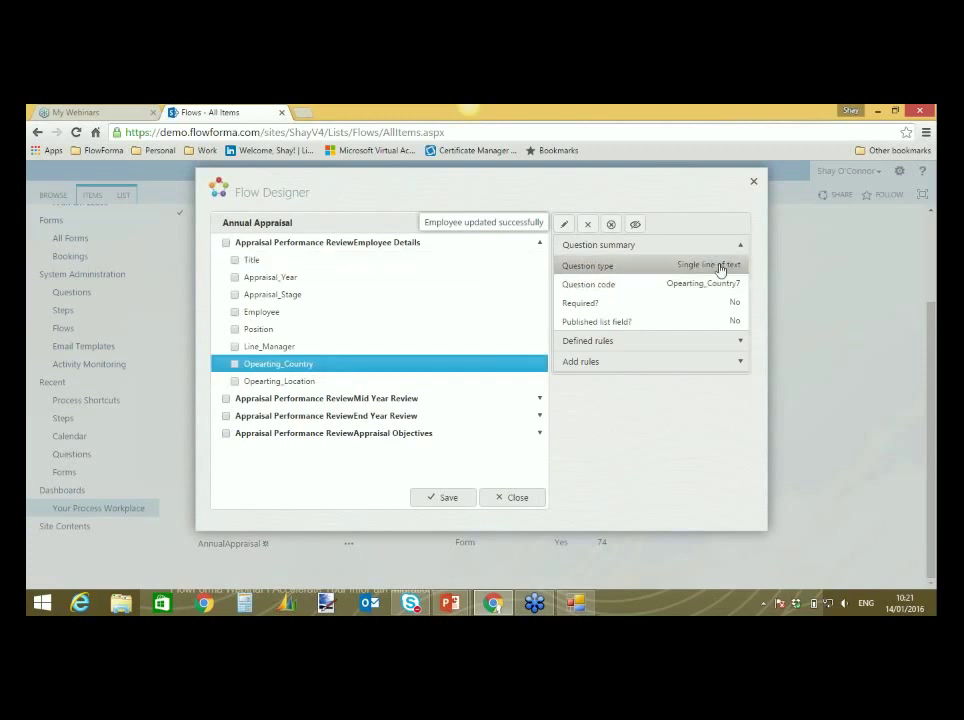
left_click(564, 224)
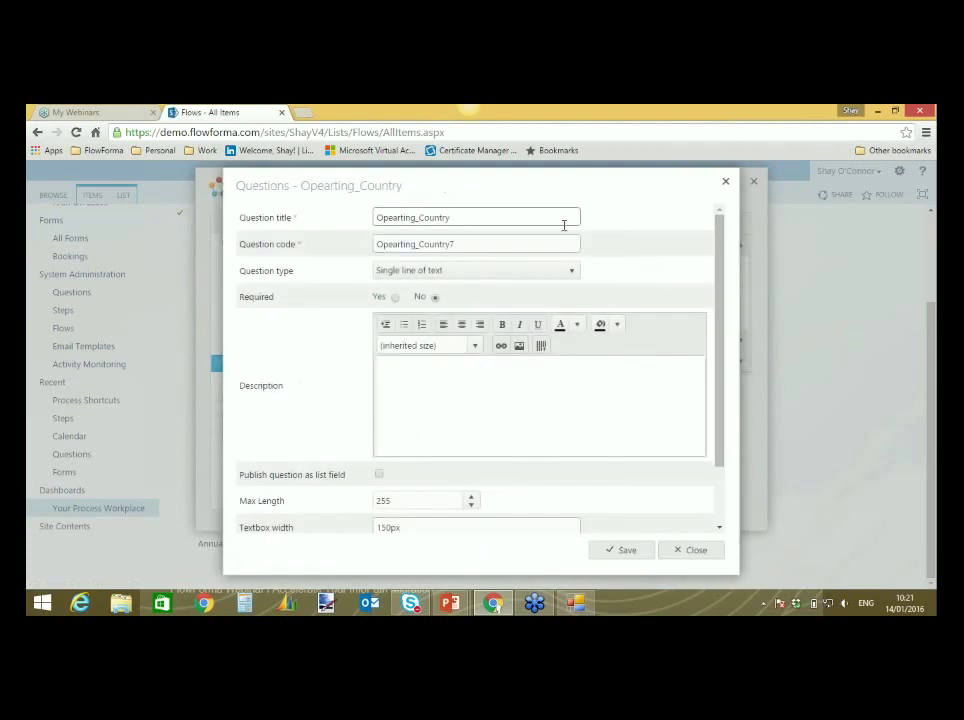
left_click(516, 241)
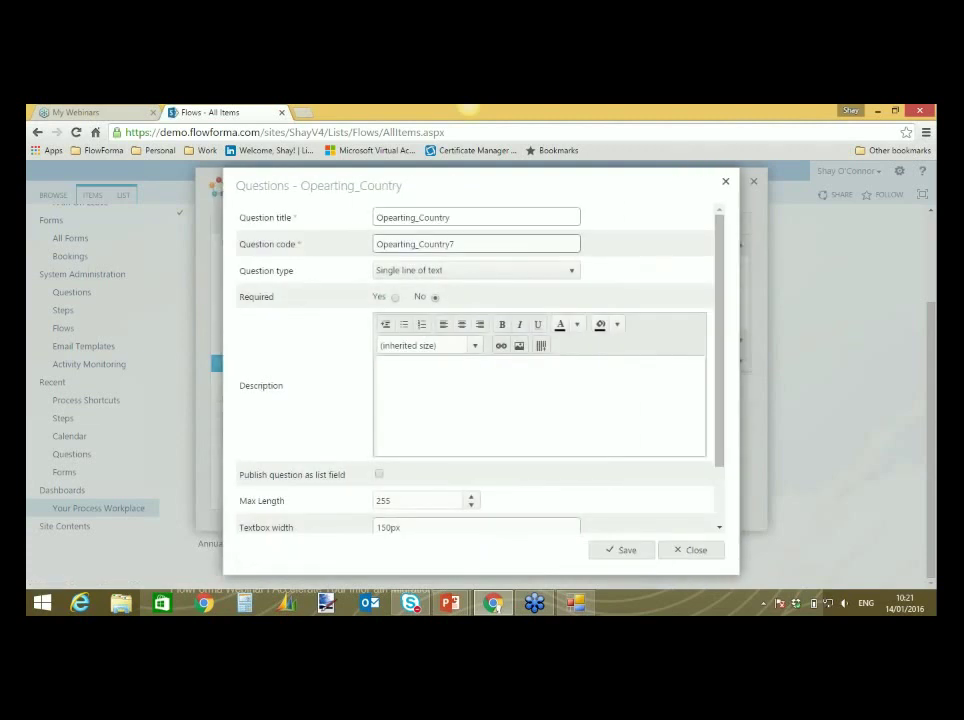
left_click_drag(456, 244, 378, 240)
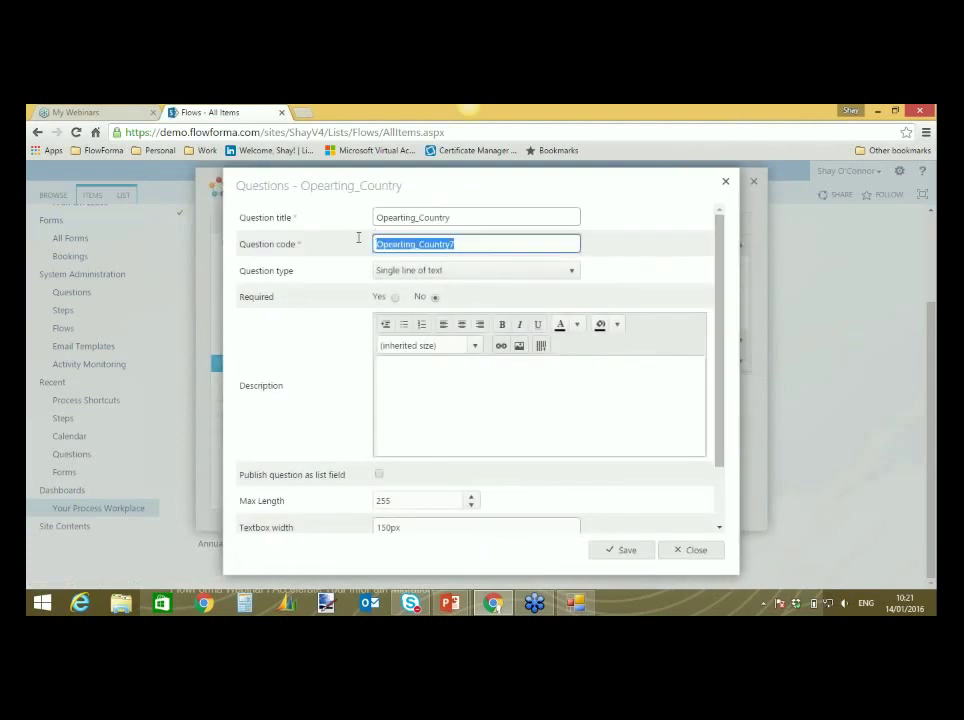
left_click(455, 244)
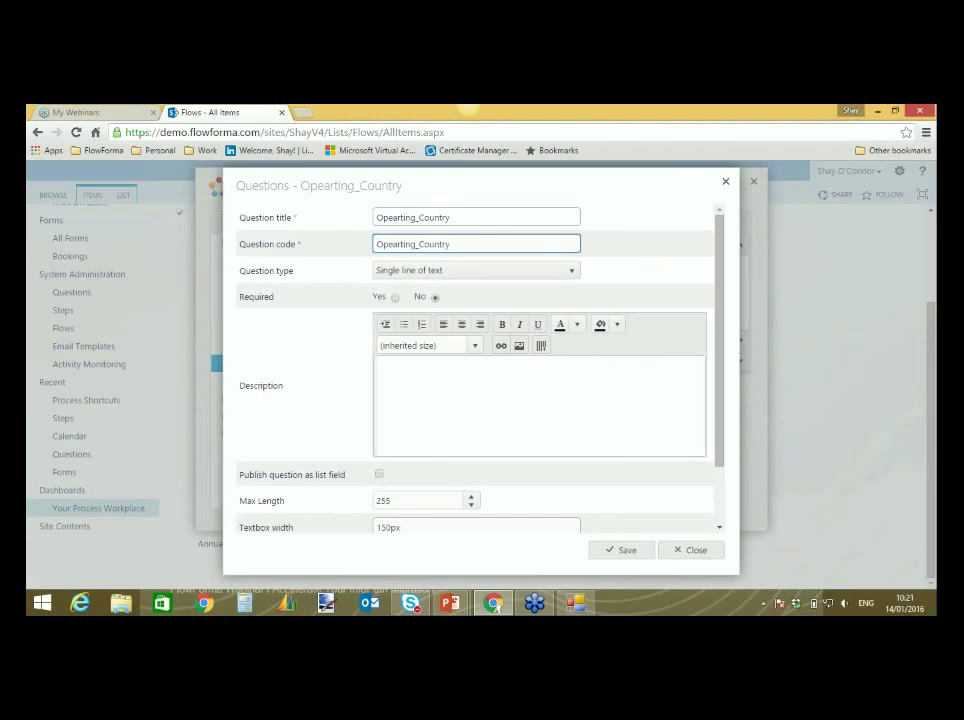
key("BackSpace")
key("BackSpace")
key("BackSpace")
key("BackSpace")
key("BackSpace")
key("BackSpace")
key("BackSpace")
key("BackSpace")
key("BackSpace")
key("BackSpace")
key("BackSpace")
key("BackSpace")
key("BackSpace")
key("BackSpace")
key("BackSpace")
key("BackSpace")
type("Op_Count")
- Retitle the question 'Opearting Country' and add the description 'Please select from dropdown'
left_click(419, 218)
key("BackSpace")
left_click(463, 220)
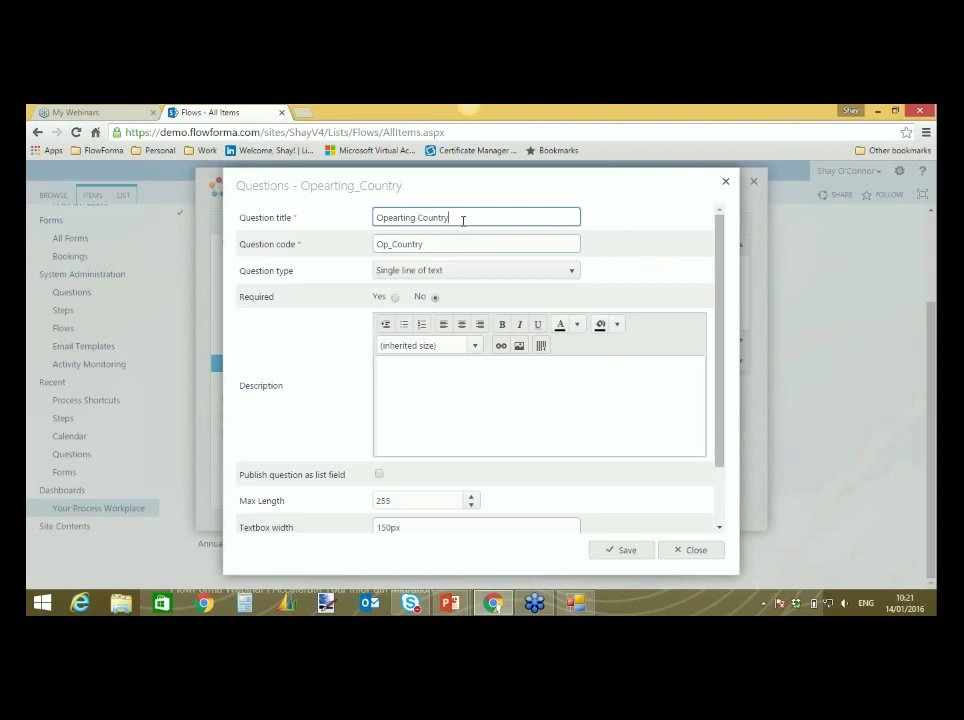
left_click(412, 376)
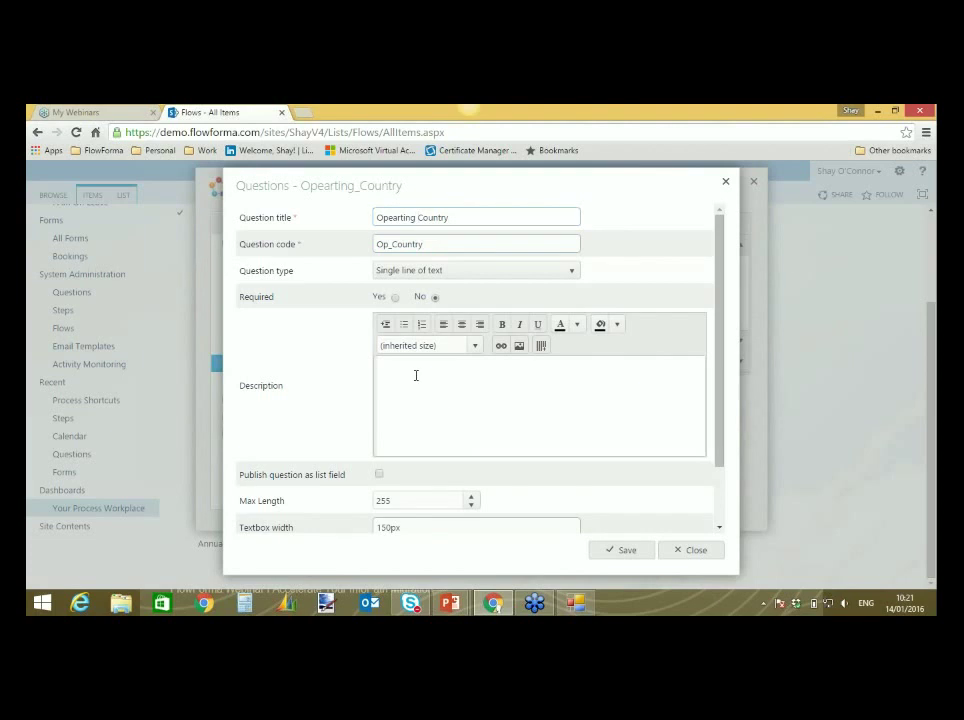
type("Please select from dropdown")
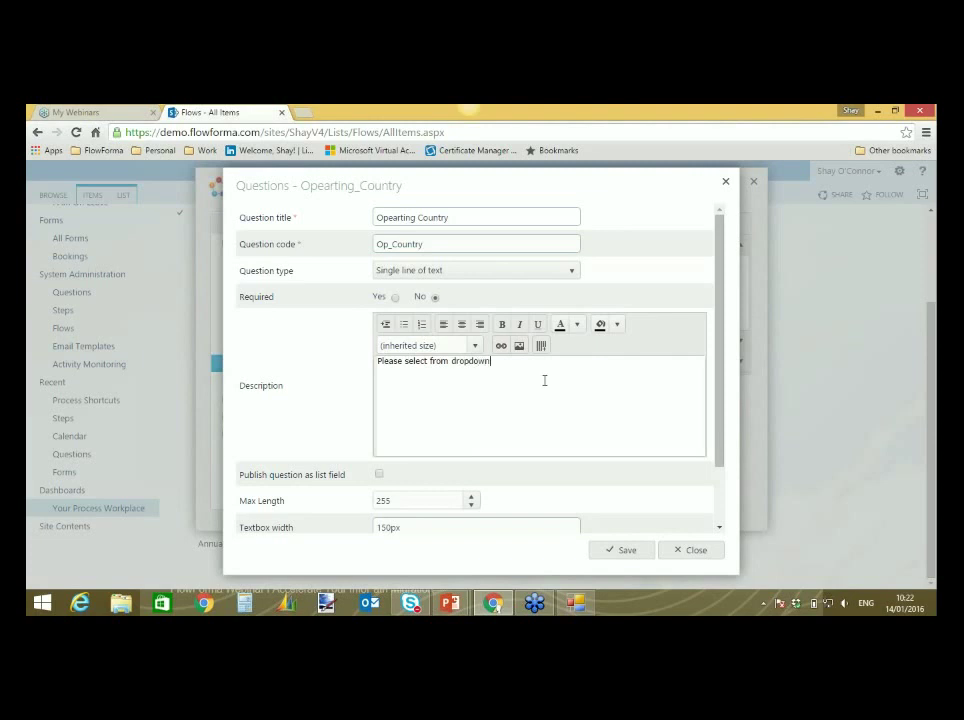
left_click_drag(721, 448, 725, 531)
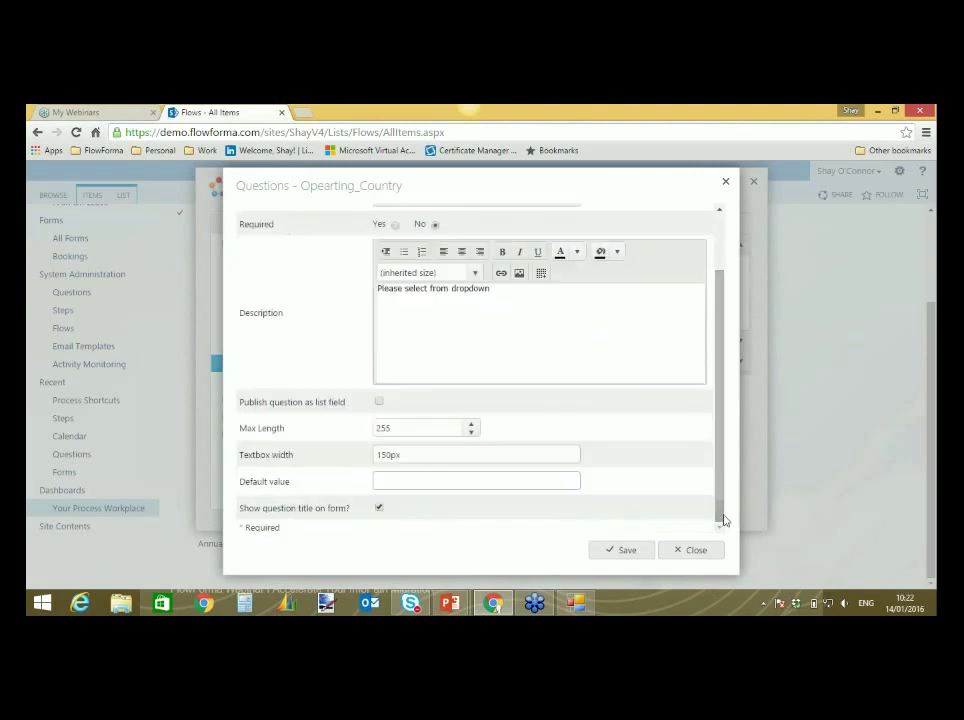
scroll(602, 293, "up", 2)
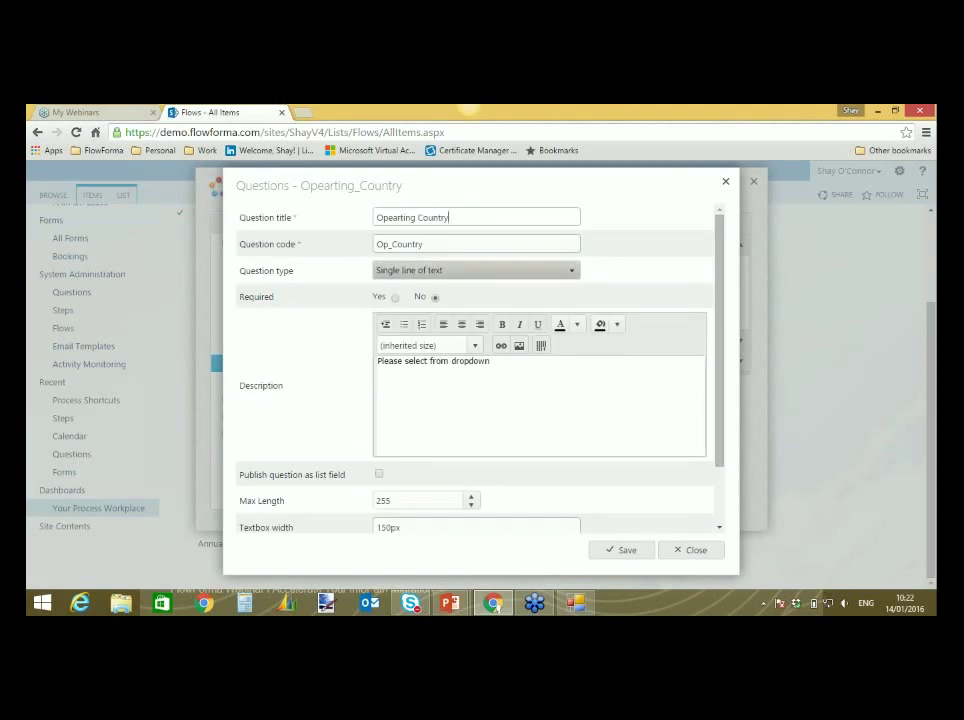
- Change the Opearting Country question type to Choice
left_click(576, 271)
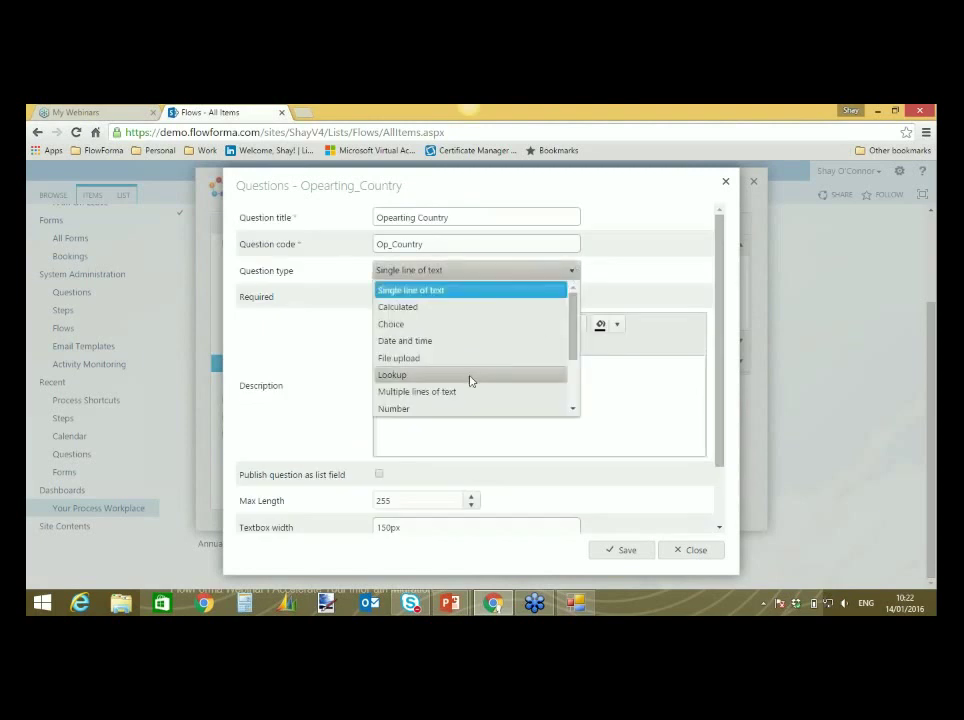
mouse_move(570, 342)
left_mouse_down()
mouse_move(572, 370)
mouse_move(576, 323)
left_mouse_up()
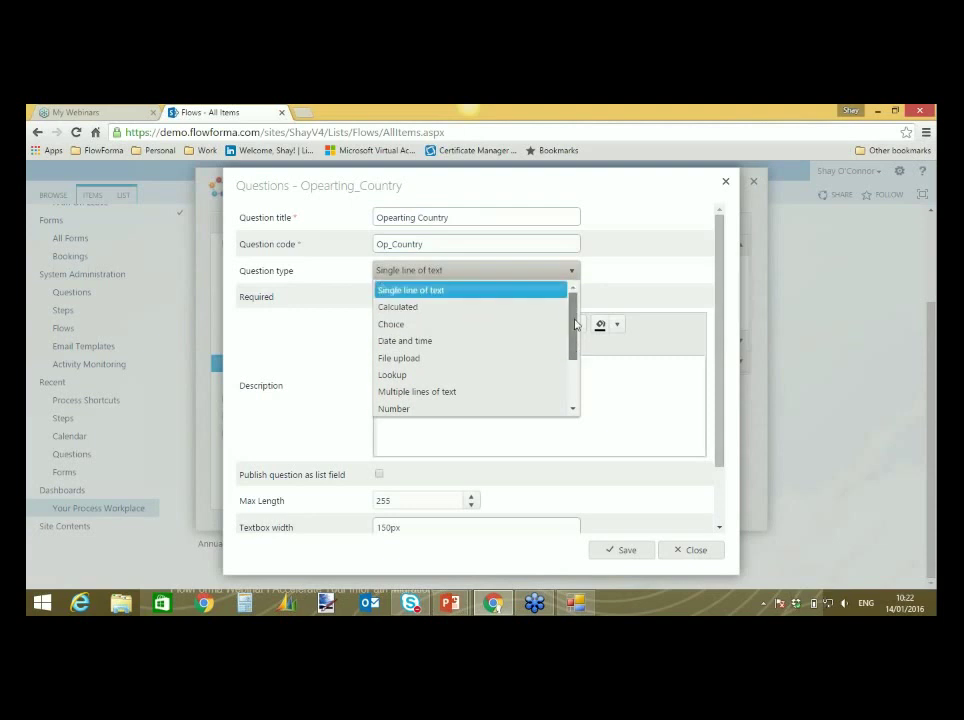
left_click(519, 340)
left_click(570, 272)
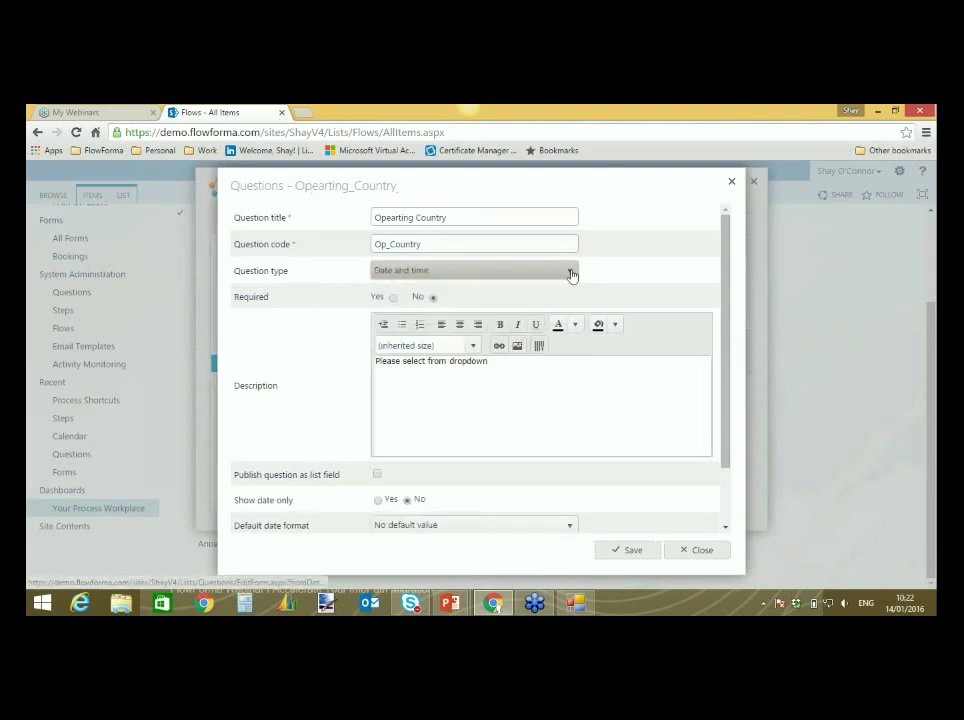
left_click(547, 326)
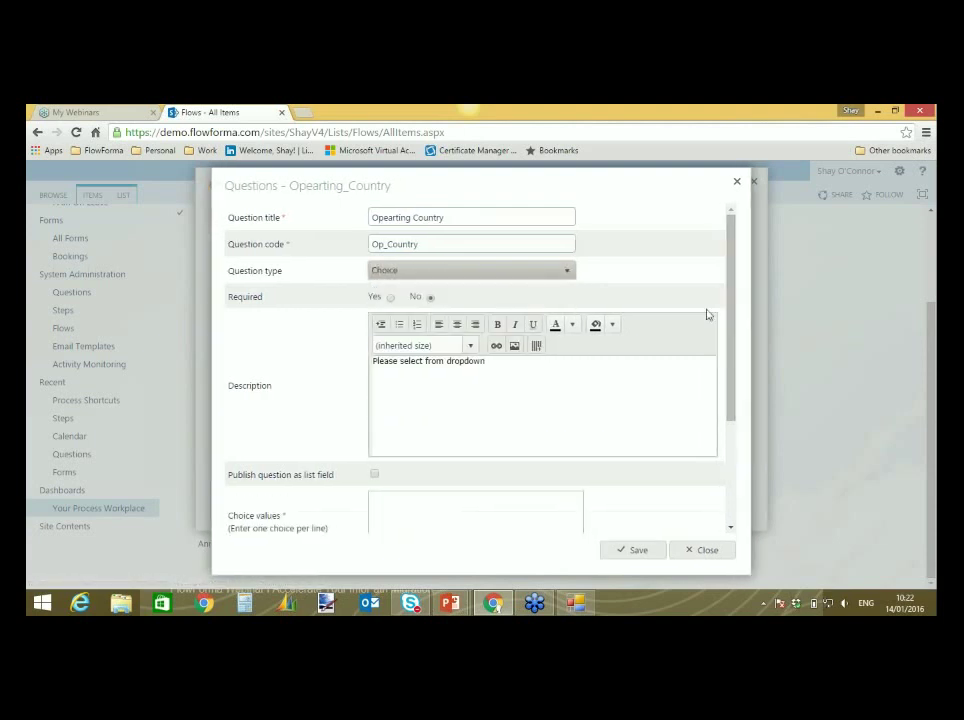
left_click_drag(734, 312, 737, 406)
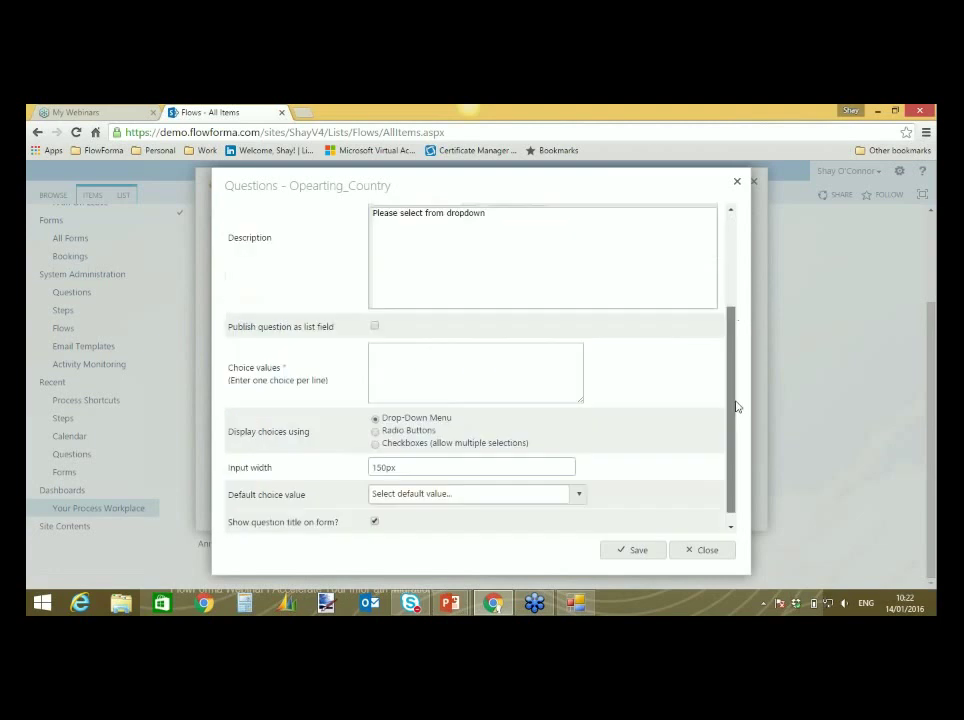
- Enter choices Ireland, England, Scotland, Germany and Dubai, leave no default, and save
left_click(480, 365)
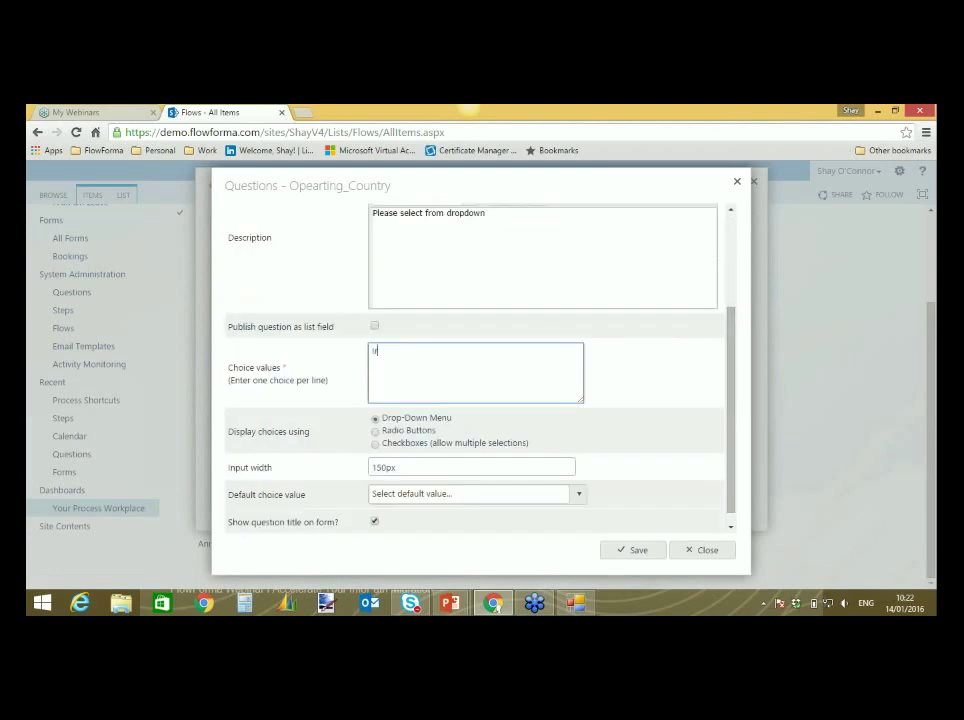
type("Ireland ")
type("England ")
type("Sc")
type("otland ")
type("German")
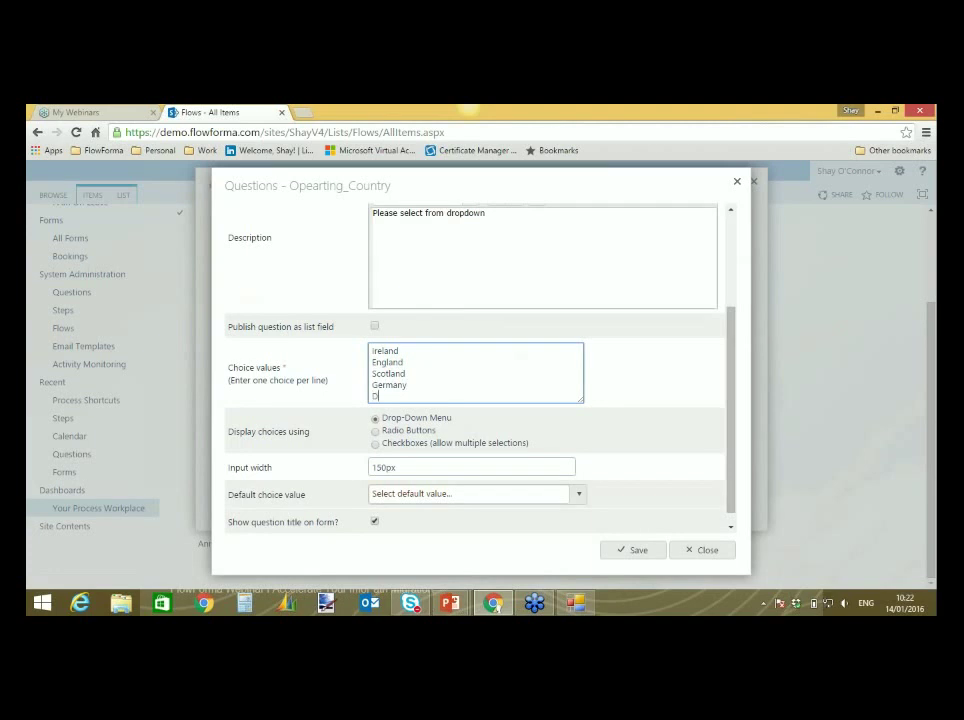
type("y")
key("Return")
type("Dubai")
scroll(740, 485, "down", 1)
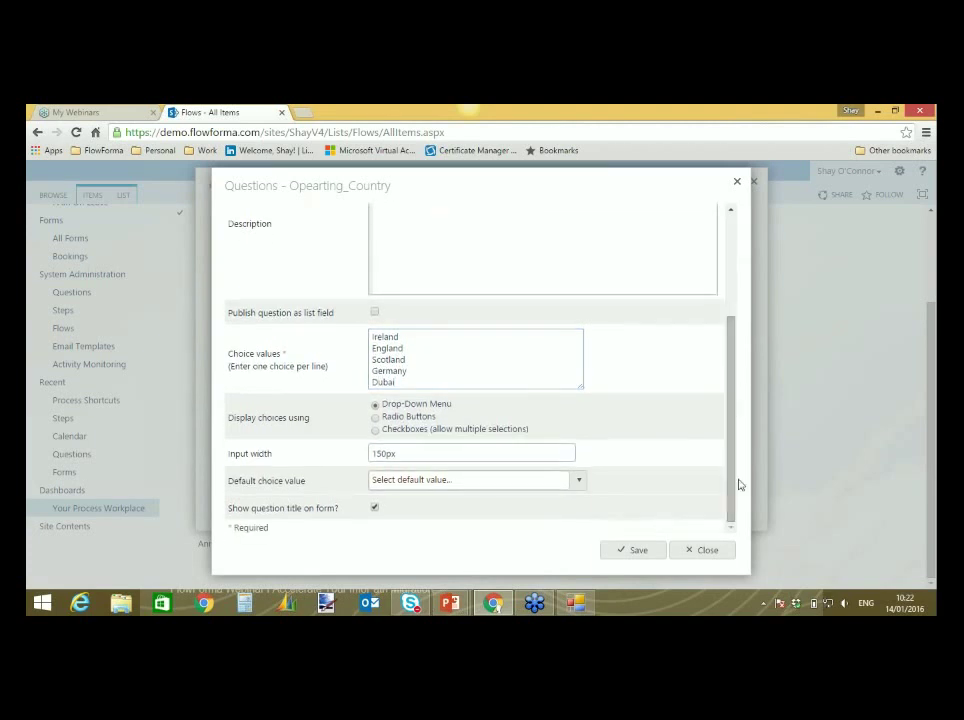
left_click(577, 489)
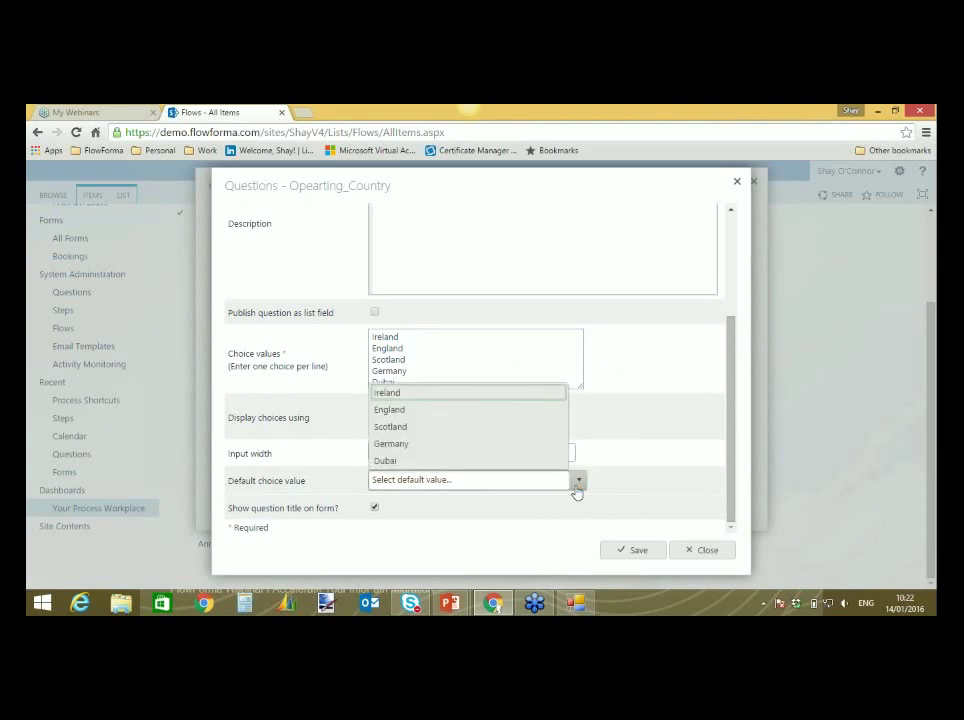
left_click(577, 489)
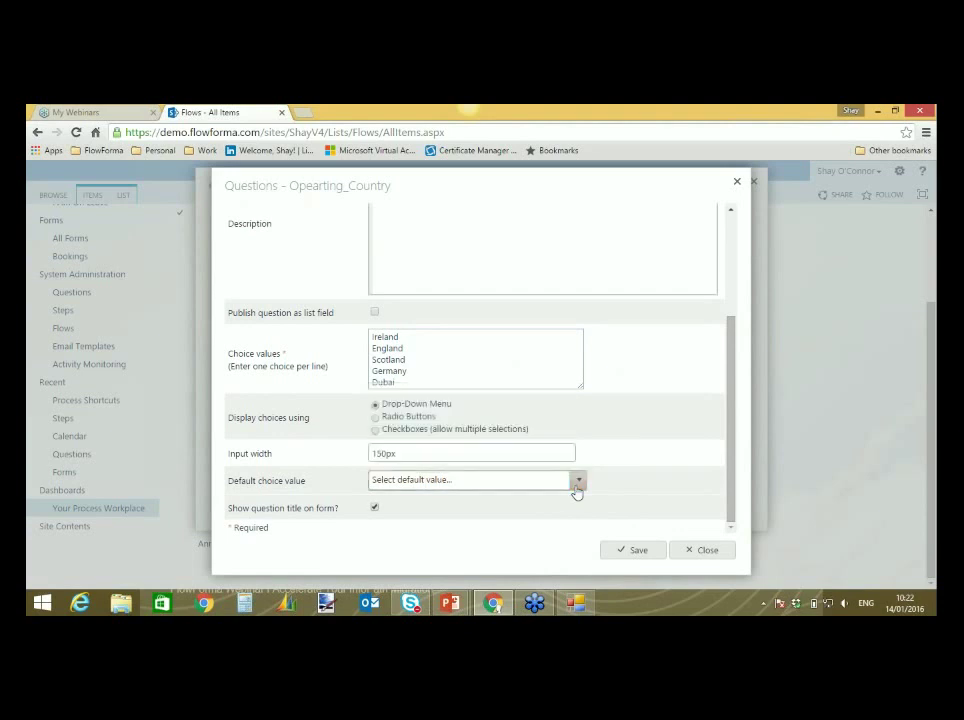
left_click(639, 552)
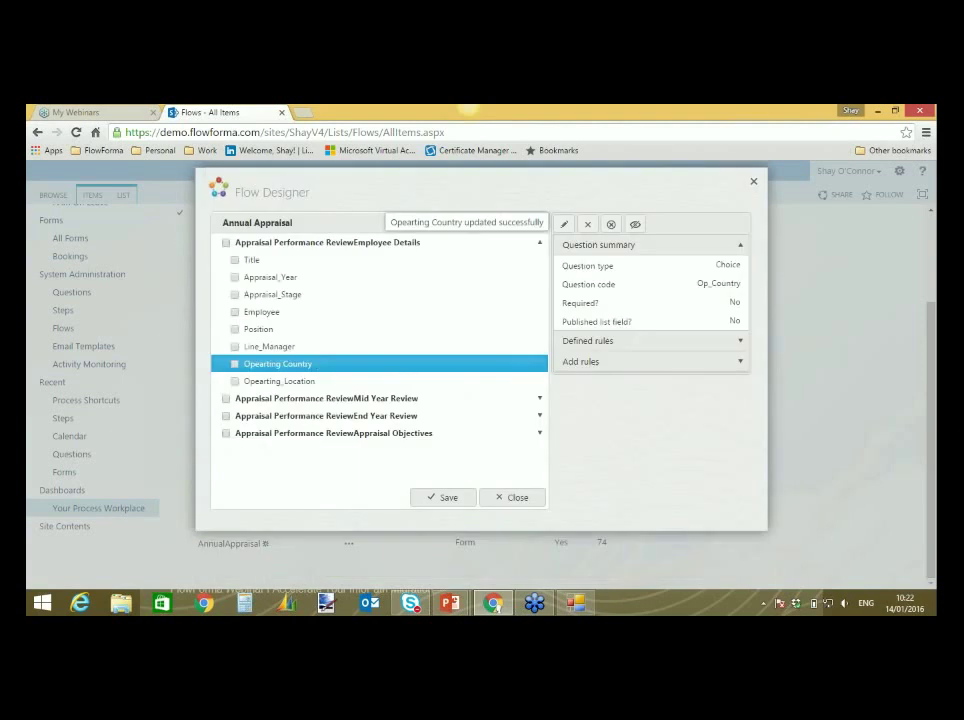
- Save and close the flow, then start a new HR Annual Appraisal form
left_click(449, 499)
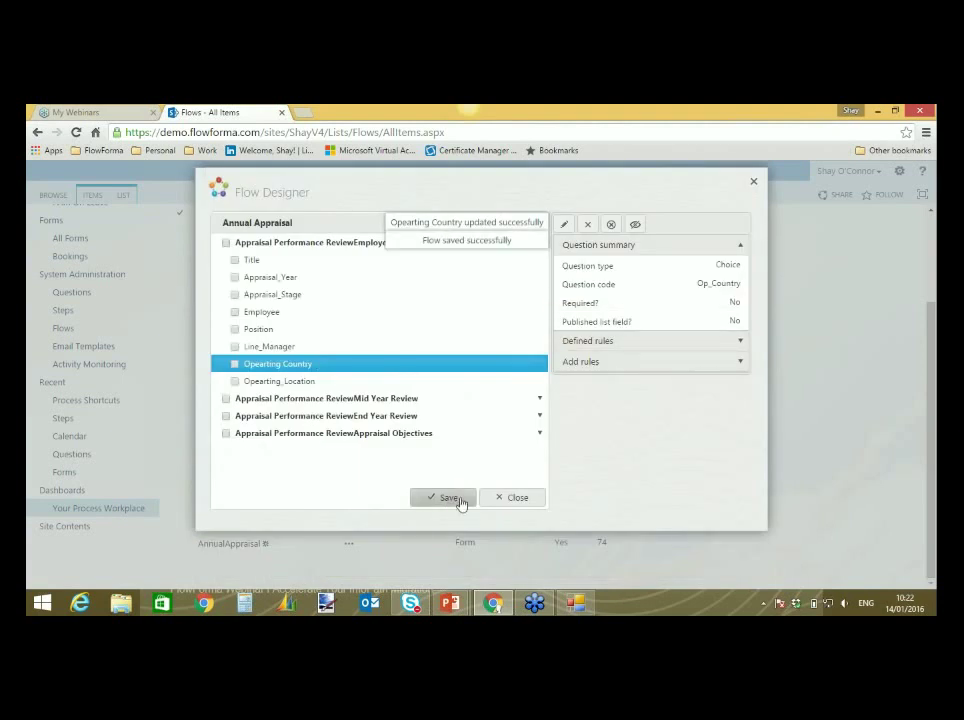
left_click(517, 499)
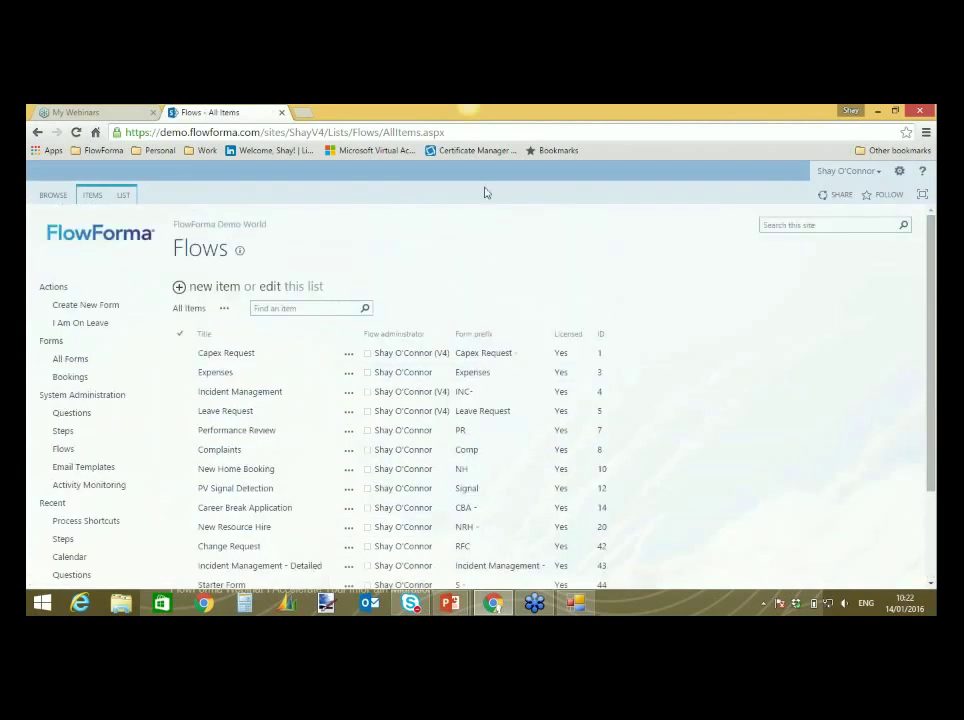
left_click(80, 305)
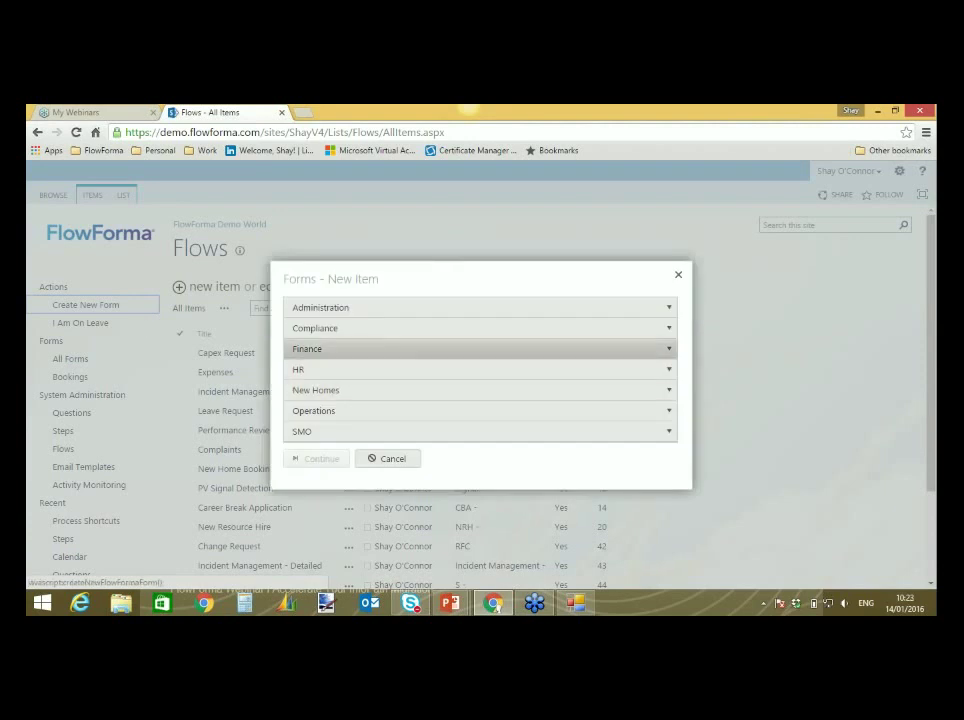
left_click(340, 374)
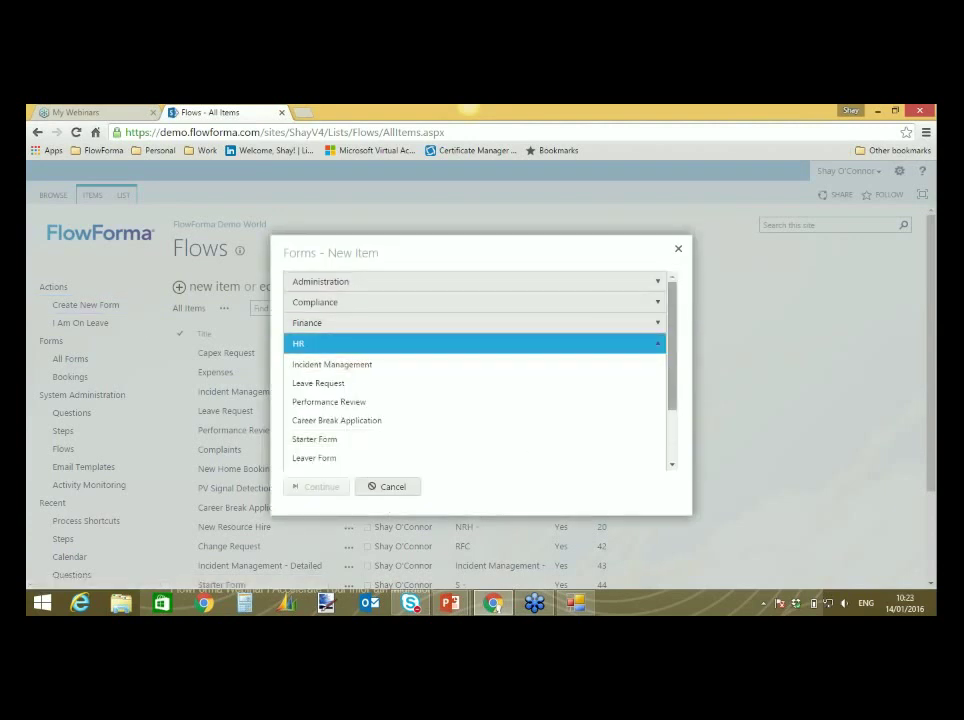
left_click_drag(669, 374, 673, 445)
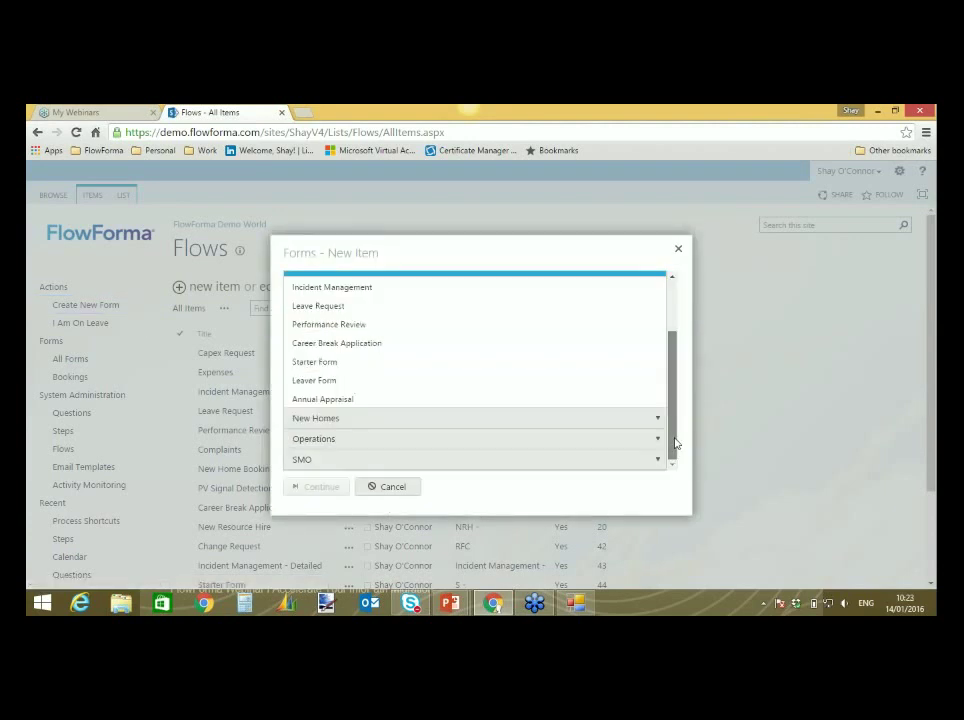
left_click(568, 400)
left_click(322, 487)
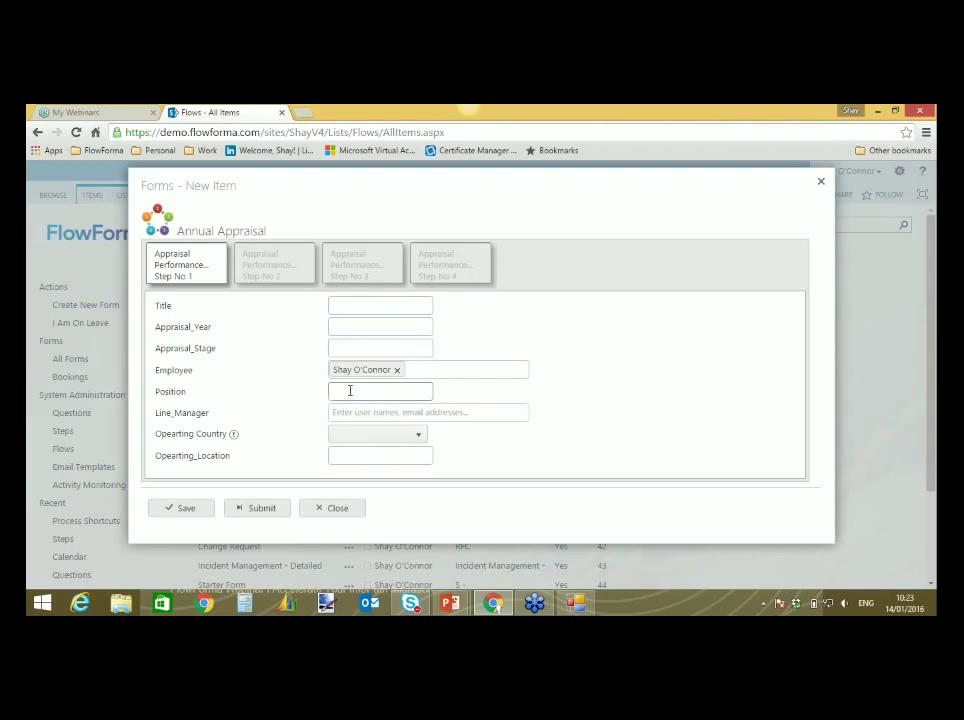
- Pick Germany from the Opearting Country dropdown, then close the test form
left_click(357, 434)
mouse_move(235, 440)
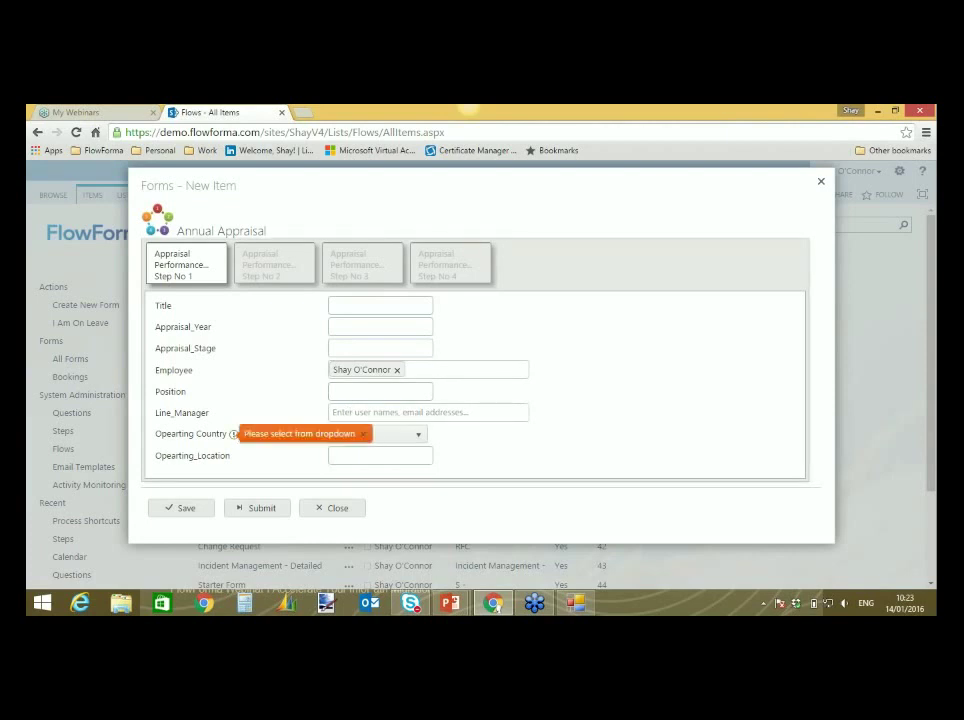
left_click(418, 436)
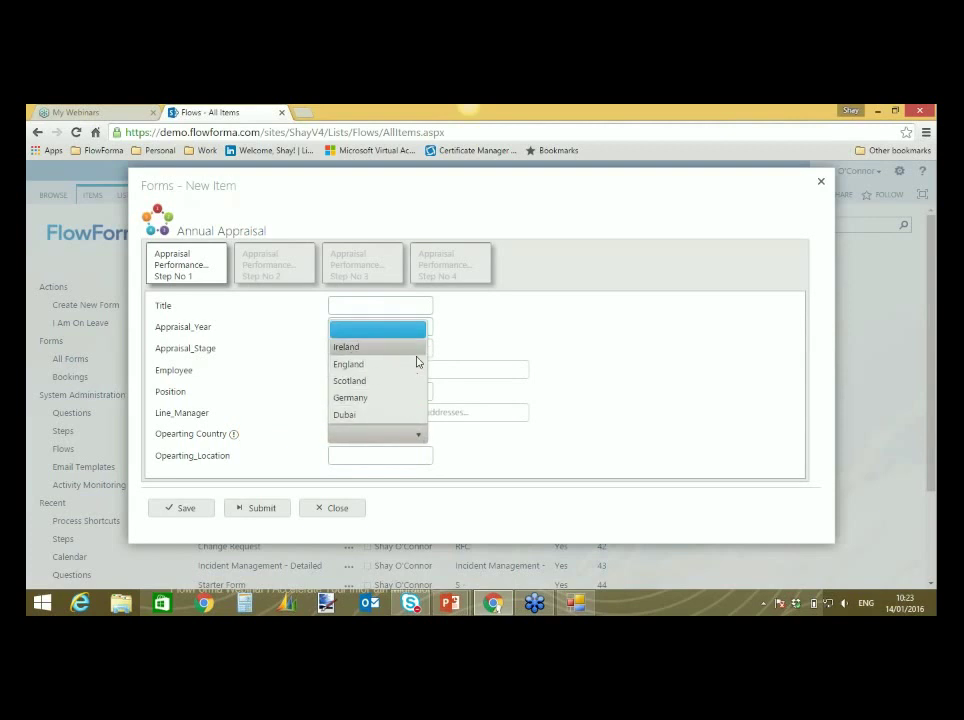
left_click(411, 396)
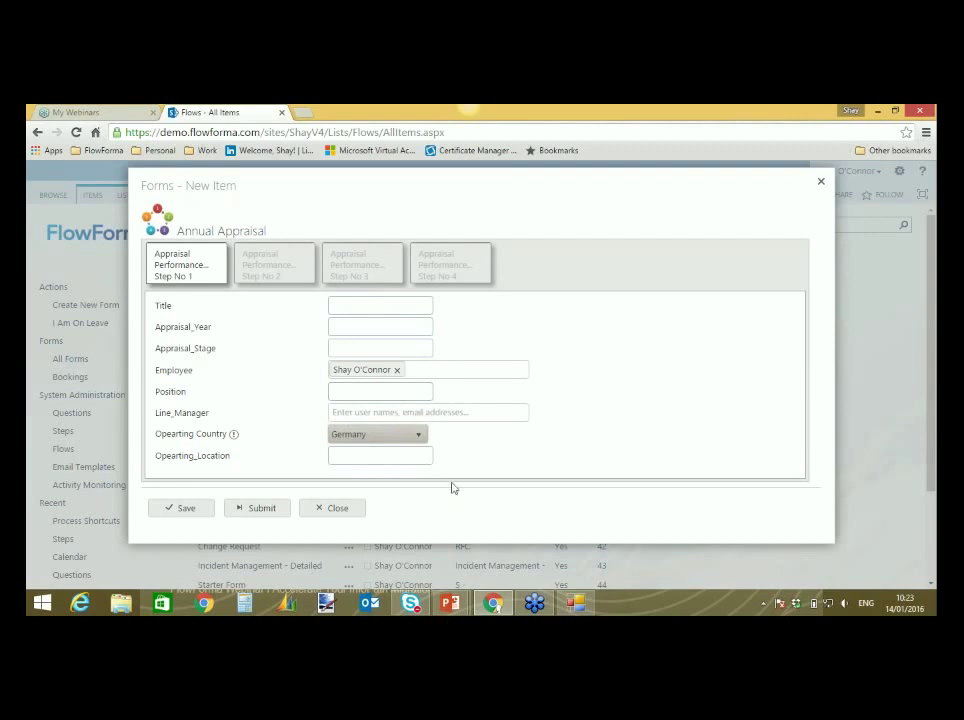
left_click(340, 512)
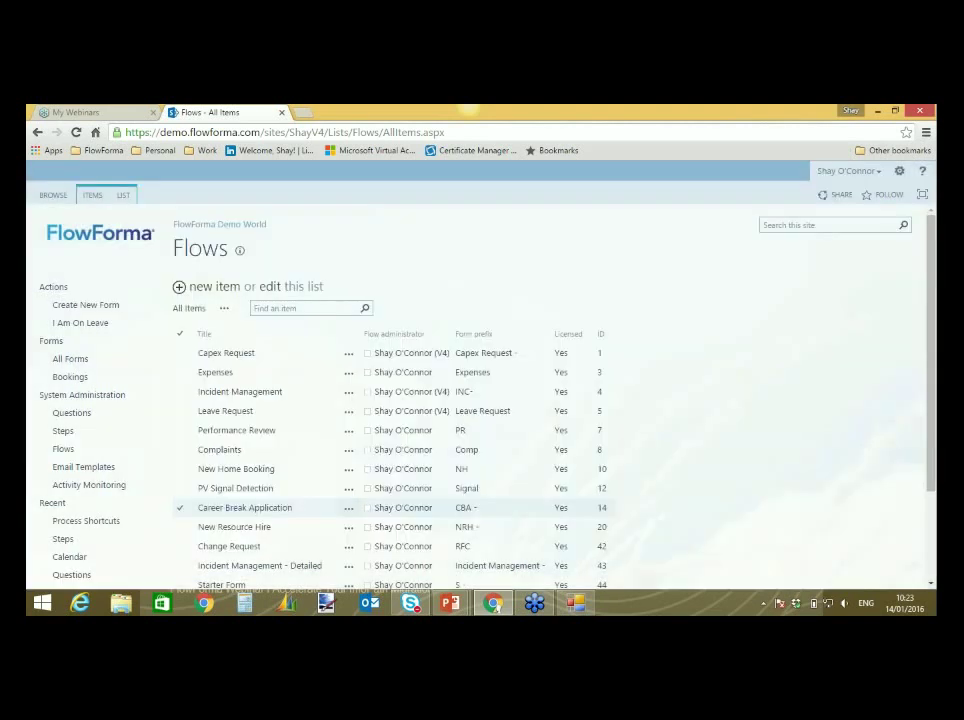
left_click_drag(930, 428, 930, 498)
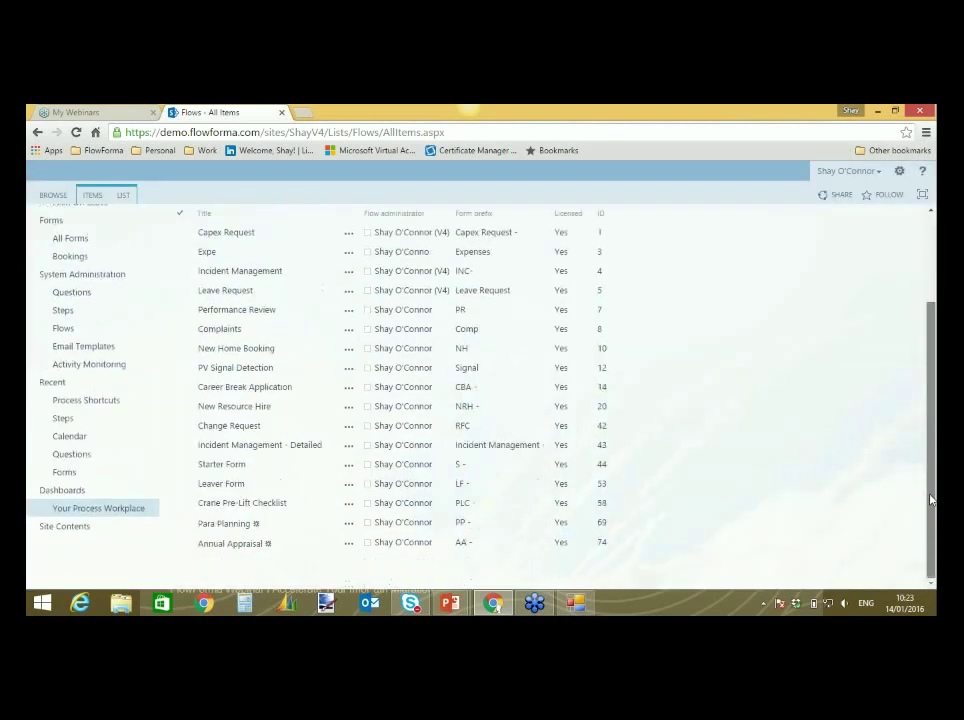
- Reopen the Annual Appraisal flow and mark the Mid Year Review step as hidden
left_click(229, 546)
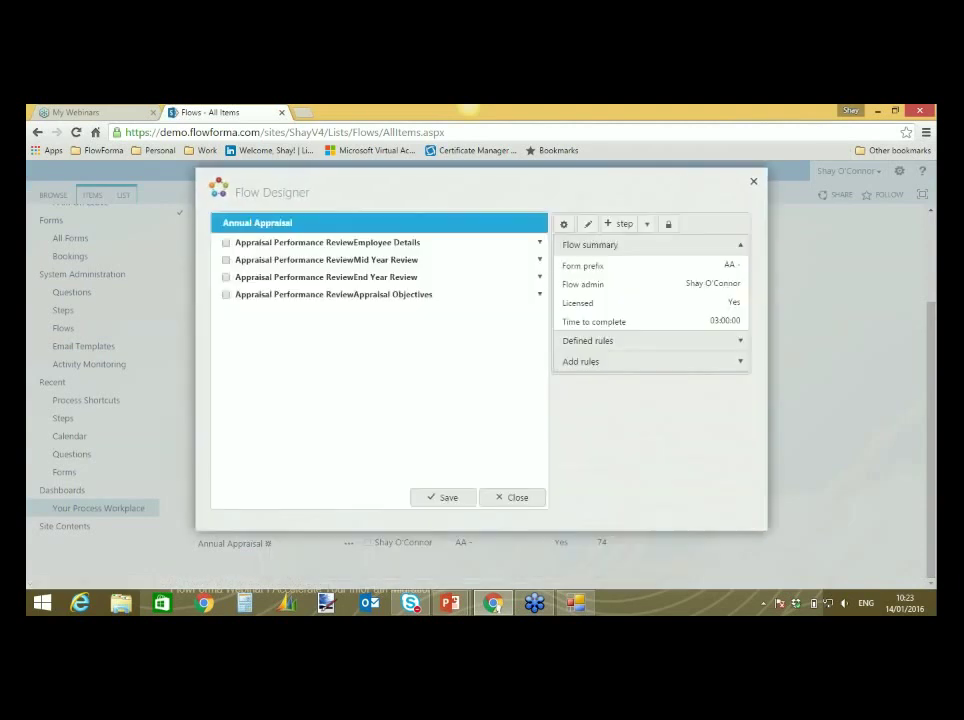
left_click(285, 242)
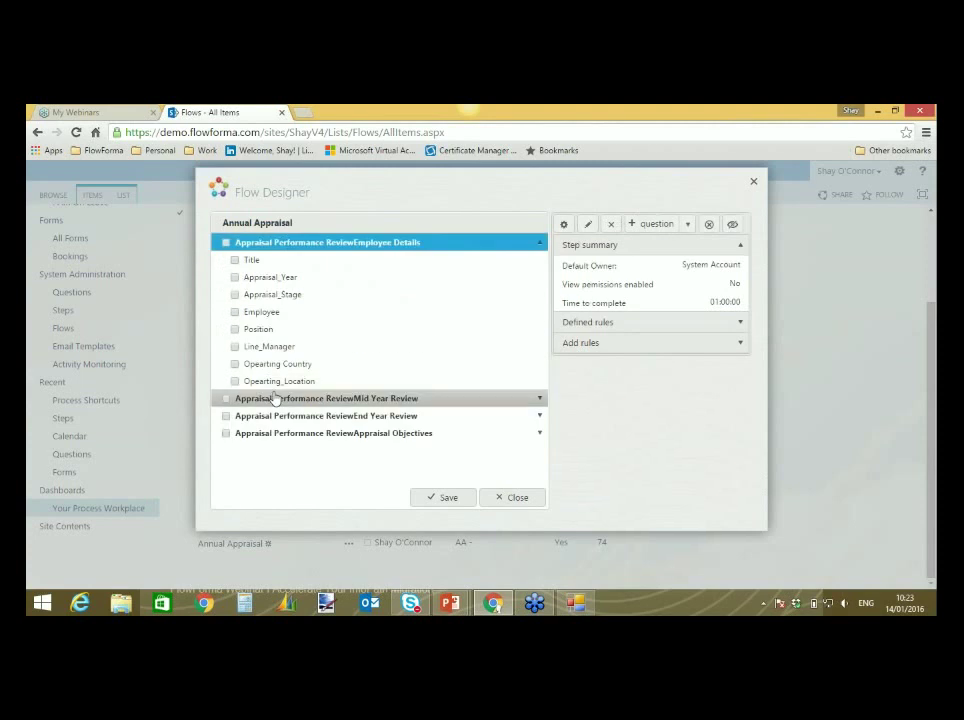
left_click(273, 398)
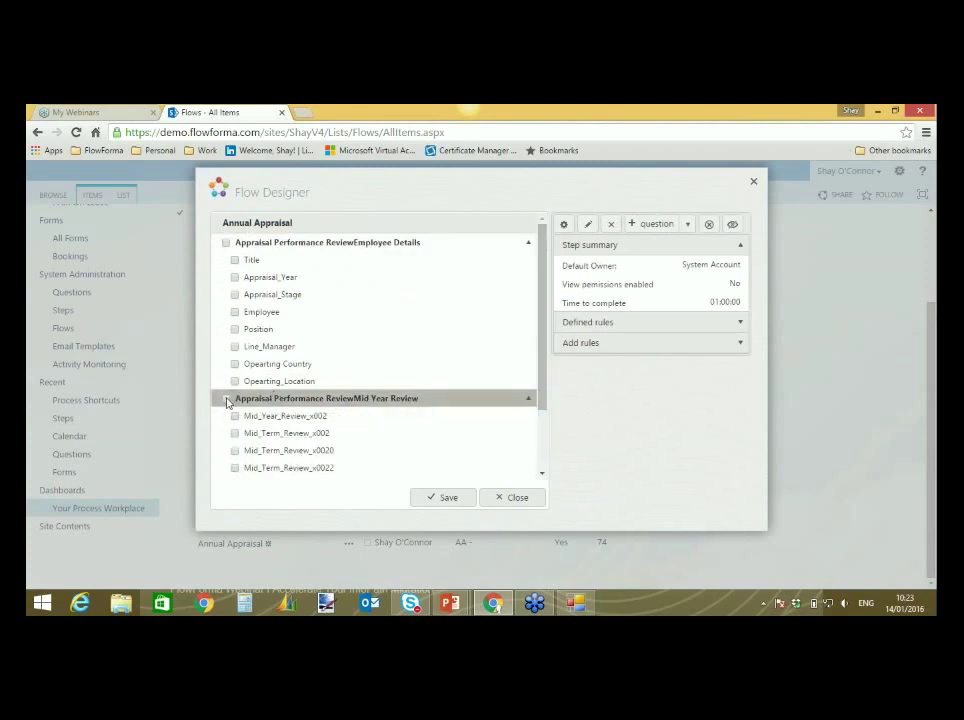
left_click(281, 399)
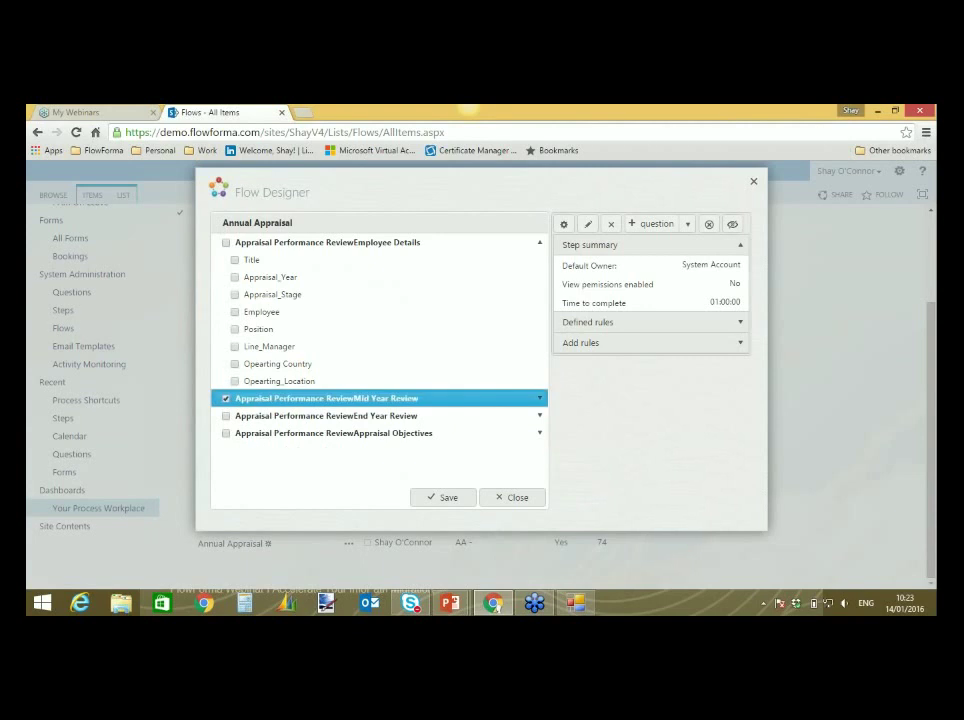
left_click(732, 224)
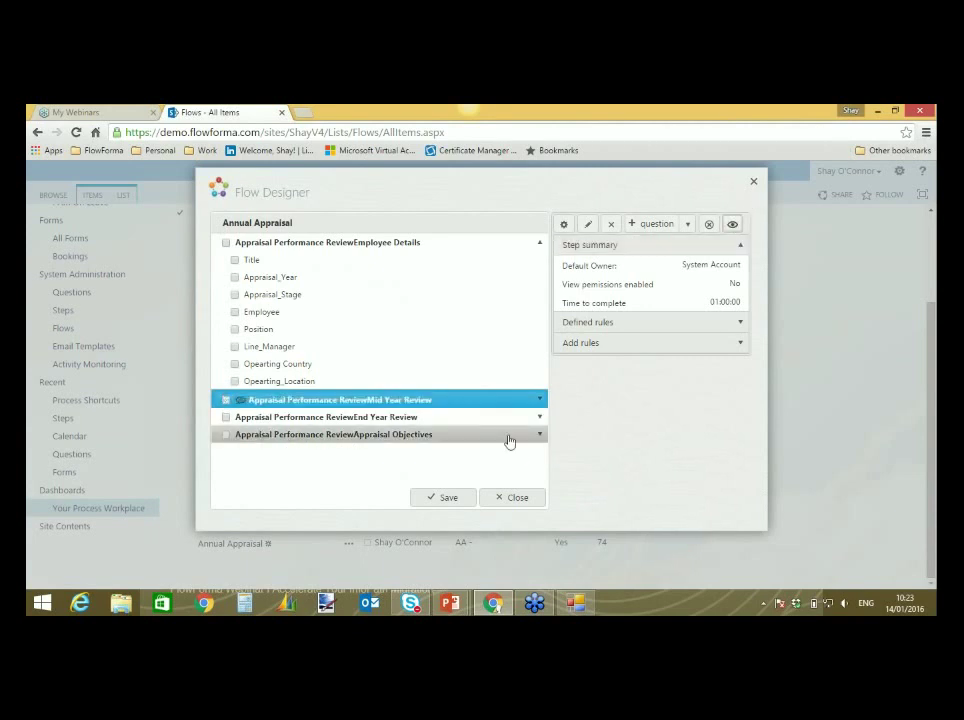
- Select the Opearting Country question and list its Workflow Control rule types
left_click(246, 365)
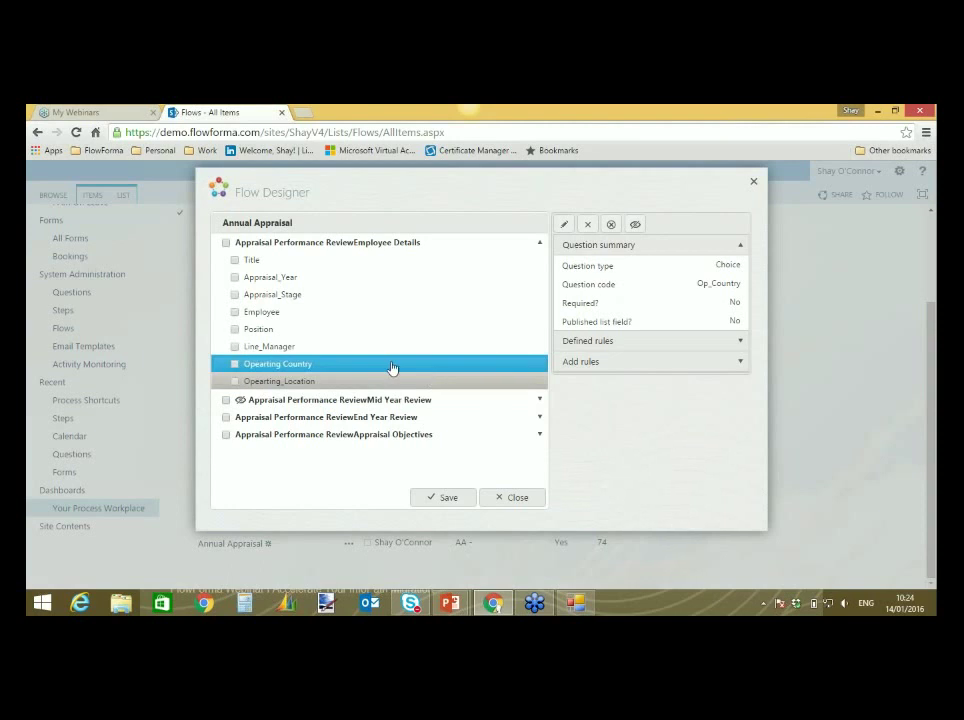
left_click(235, 366)
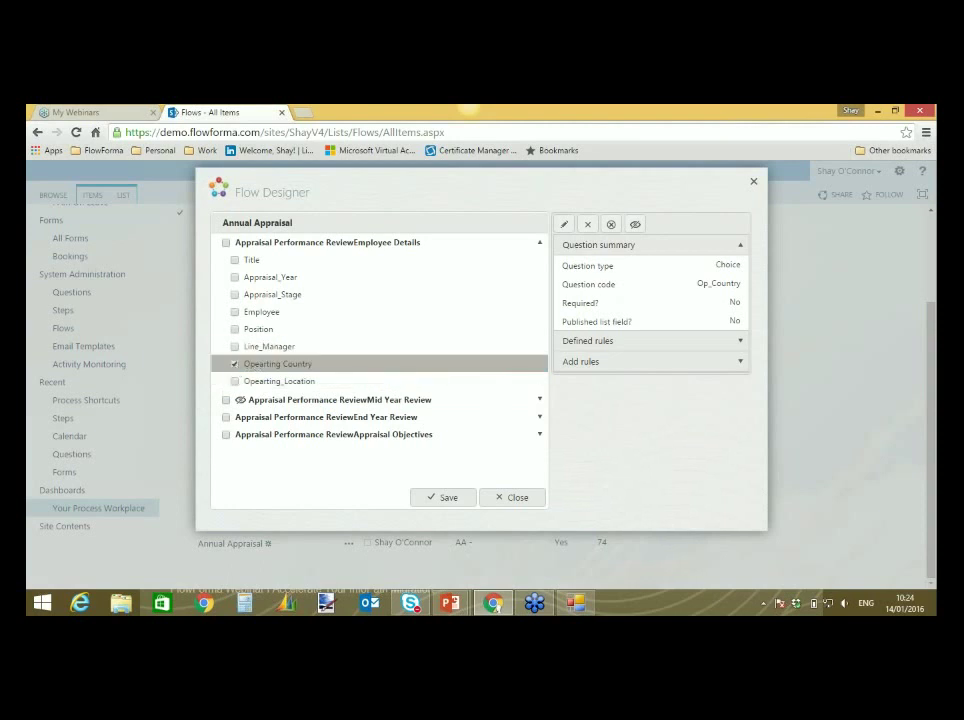
left_click(682, 369)
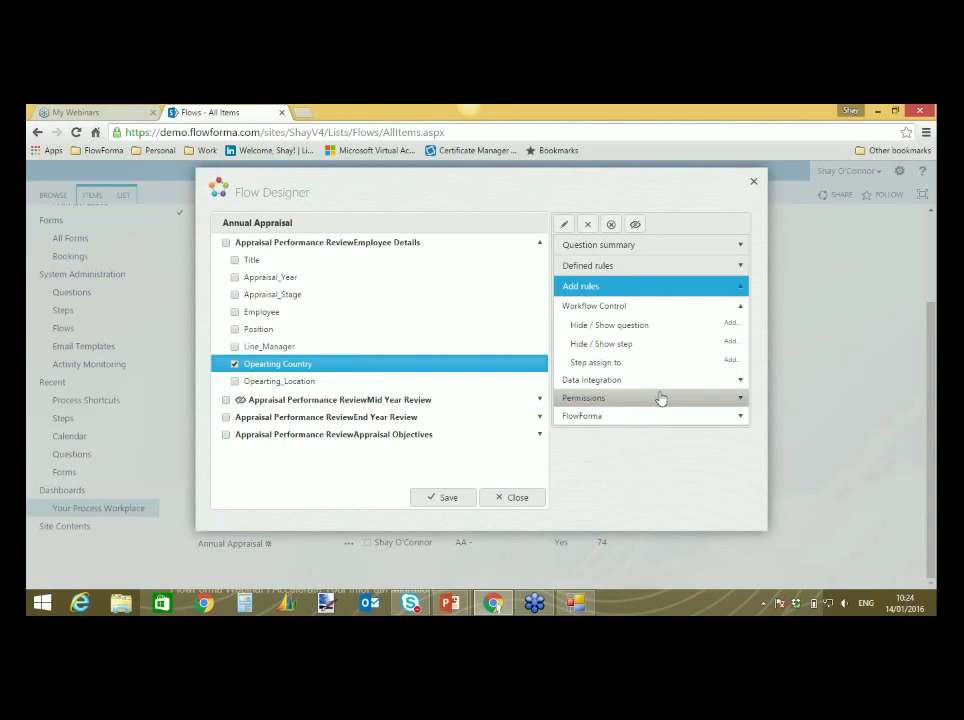
left_click(677, 381)
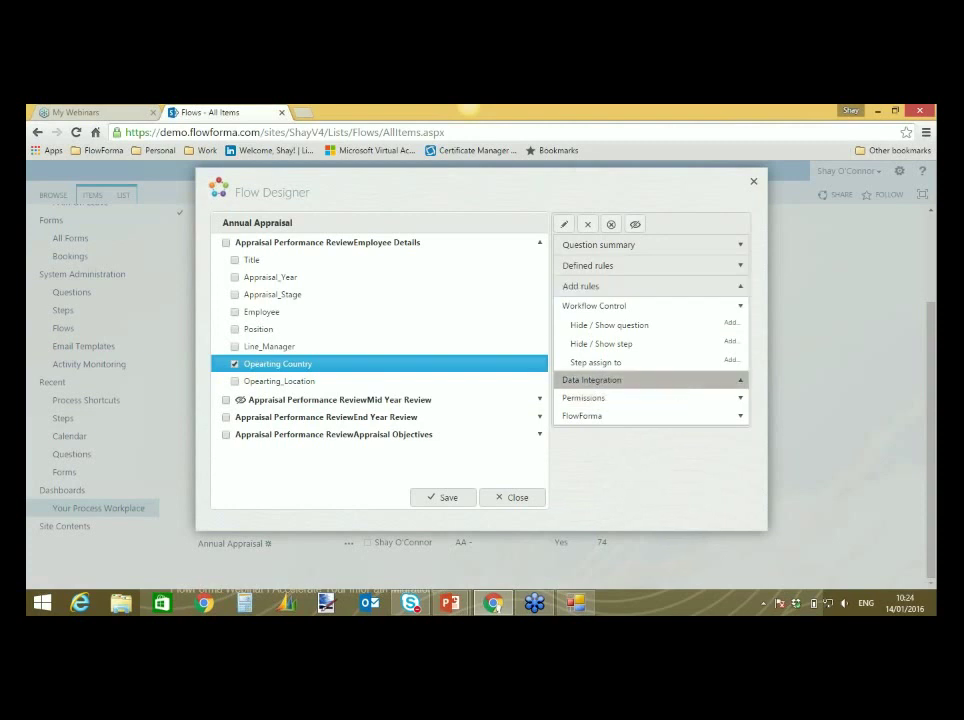
left_click(690, 311)
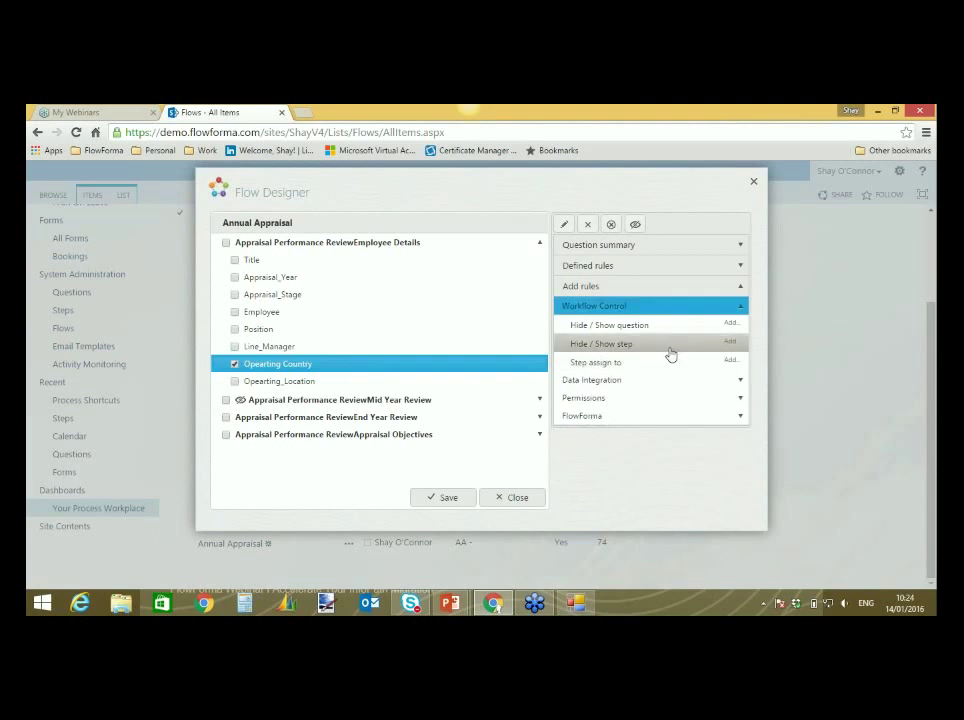
- Start a Hide / Show step rule with a condition on Opearting Country
left_click(731, 342)
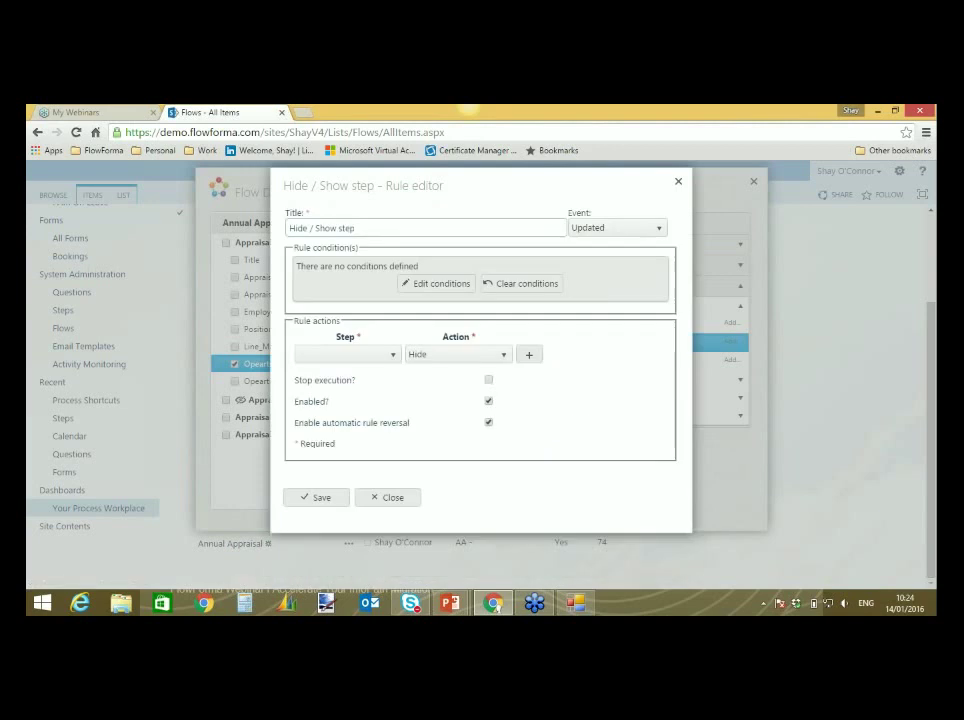
left_click(440, 285)
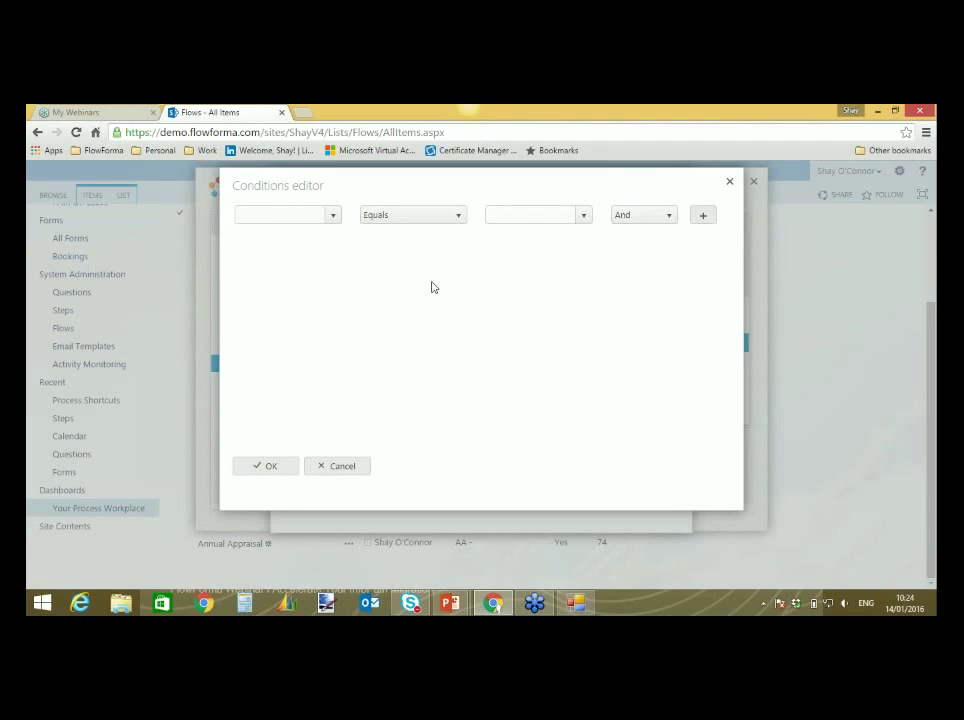
left_click(334, 215)
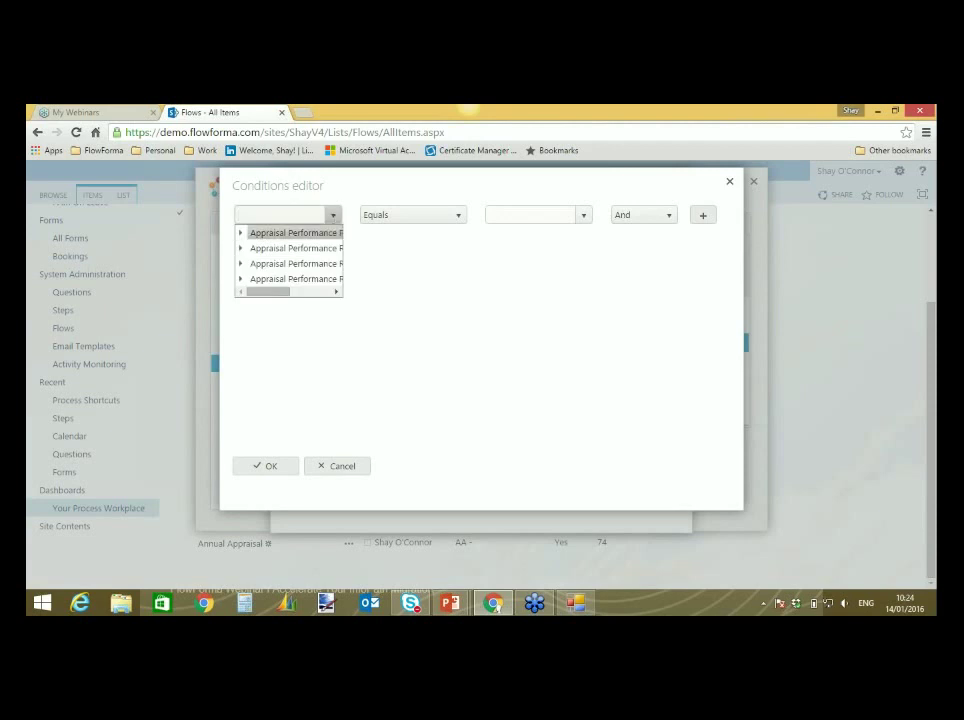
left_click(241, 235)
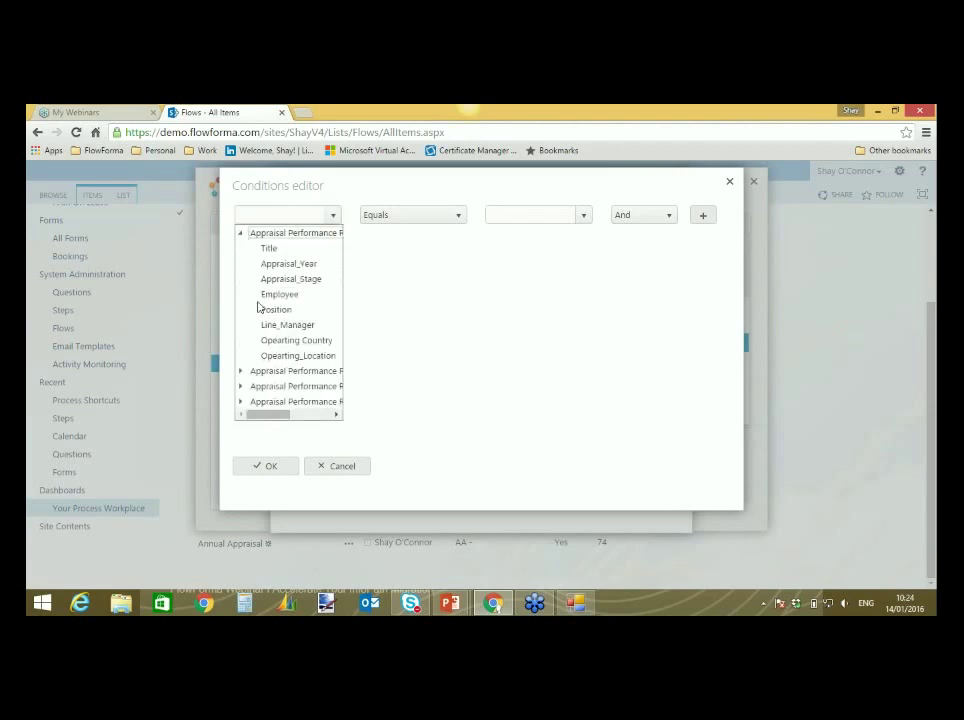
left_click(270, 340)
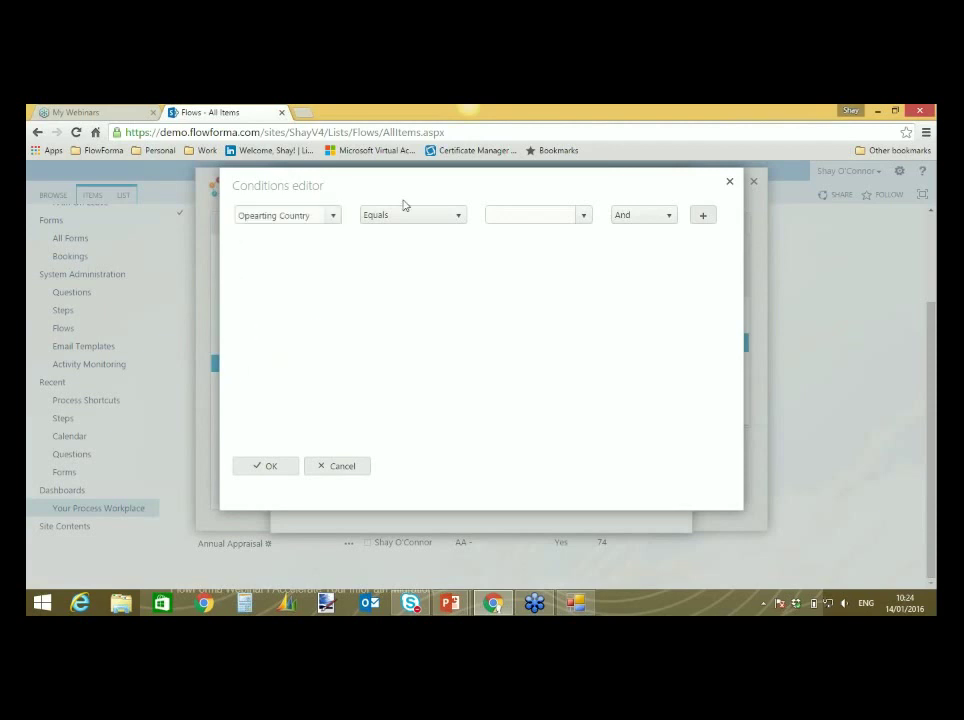
- Set the condition to Opearting Country Equals Ireland and confirm it
left_click(435, 217)
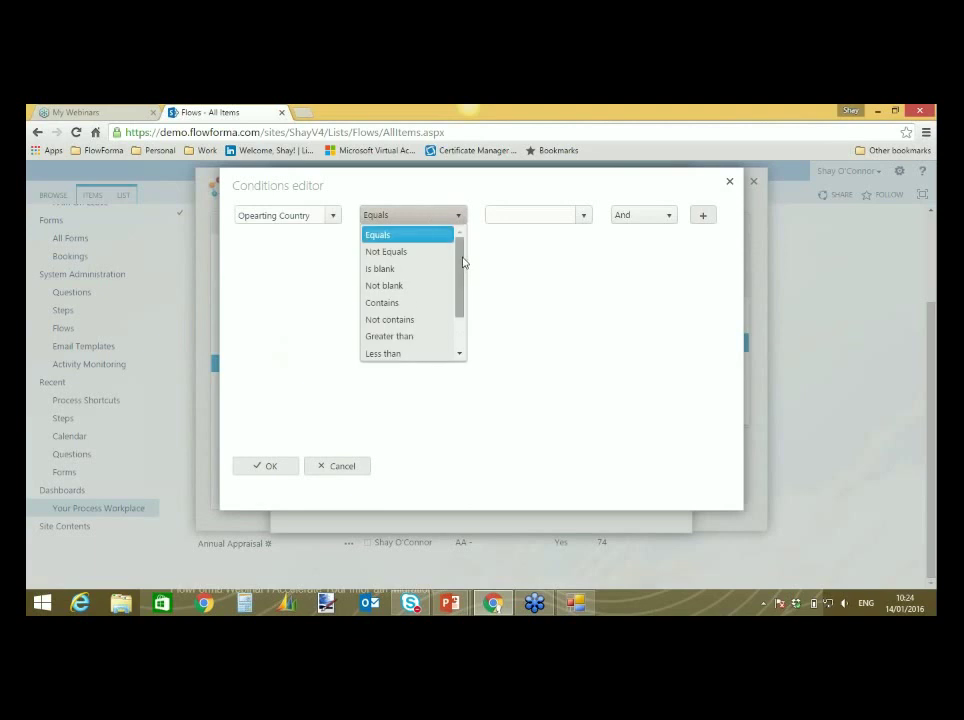
scroll(460, 268, "down", 1)
scroll(463, 273, "down", 2)
scroll(463, 273, "up", 4)
left_click(489, 215)
type("Ir")
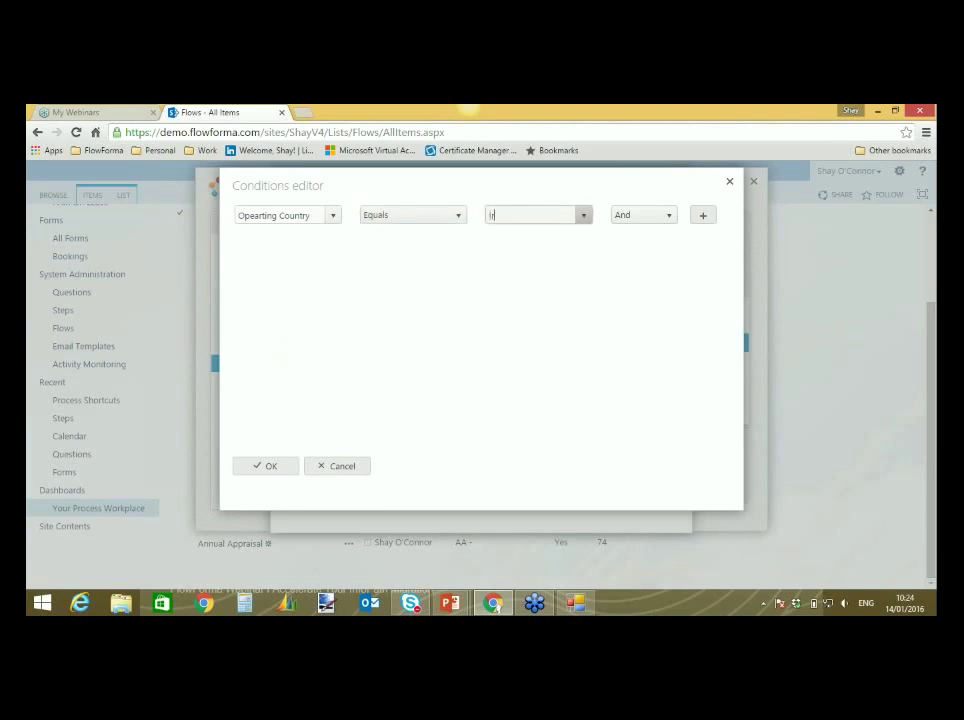
type("eland")
left_click(703, 218)
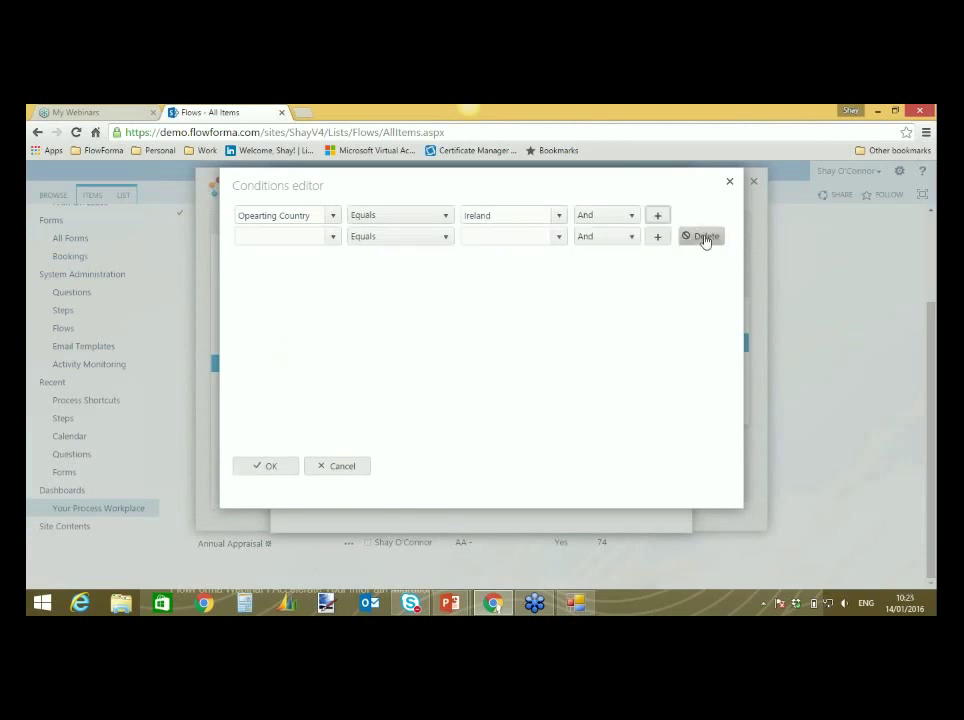
left_click(705, 237)
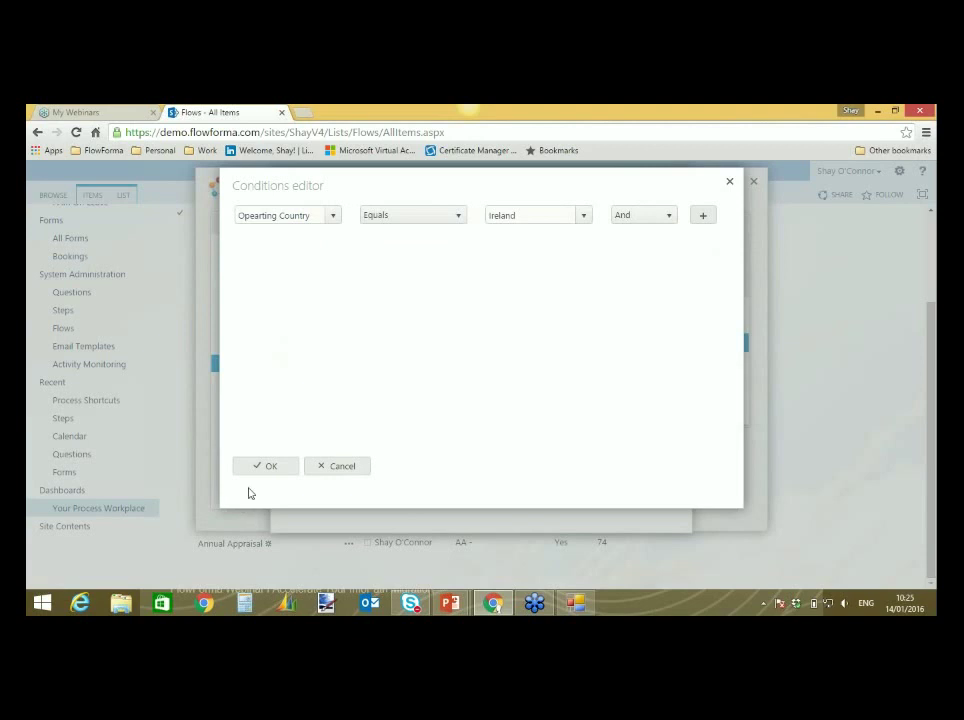
left_click(274, 466)
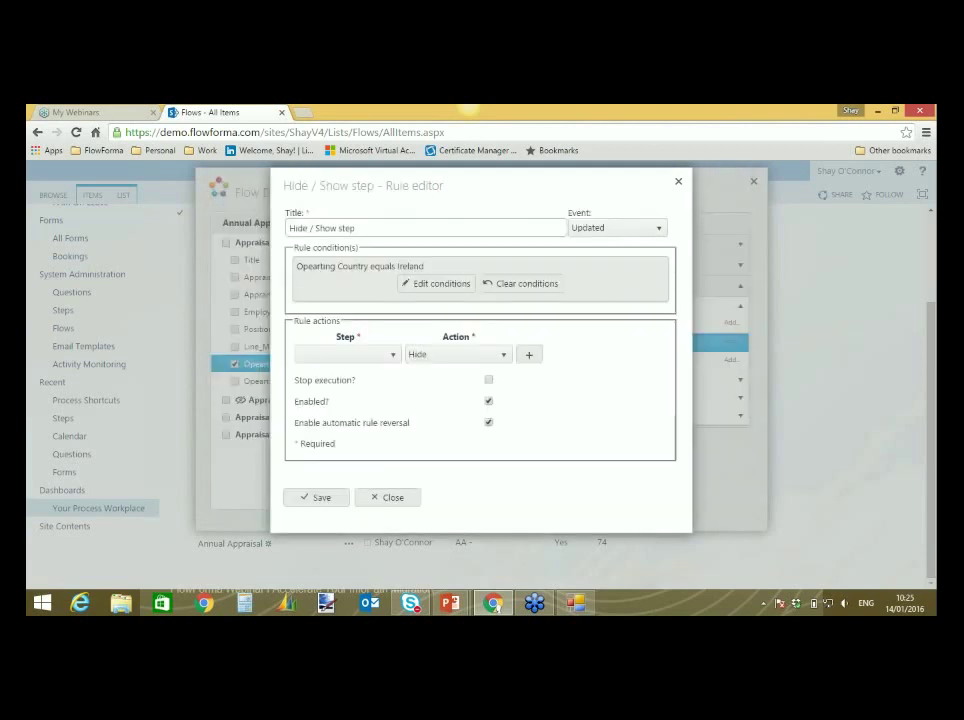
- Target the Mid Year Review step with action Show and save the rule
left_click(393, 355)
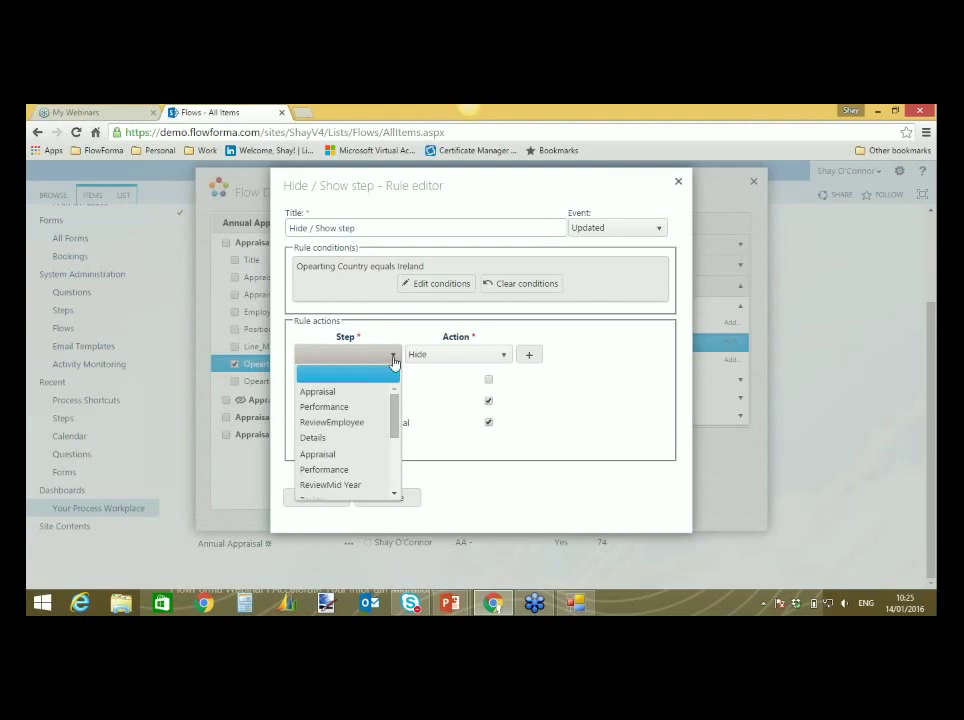
scroll(393, 422, "down", 1)
scroll(393, 422, "up", 1)
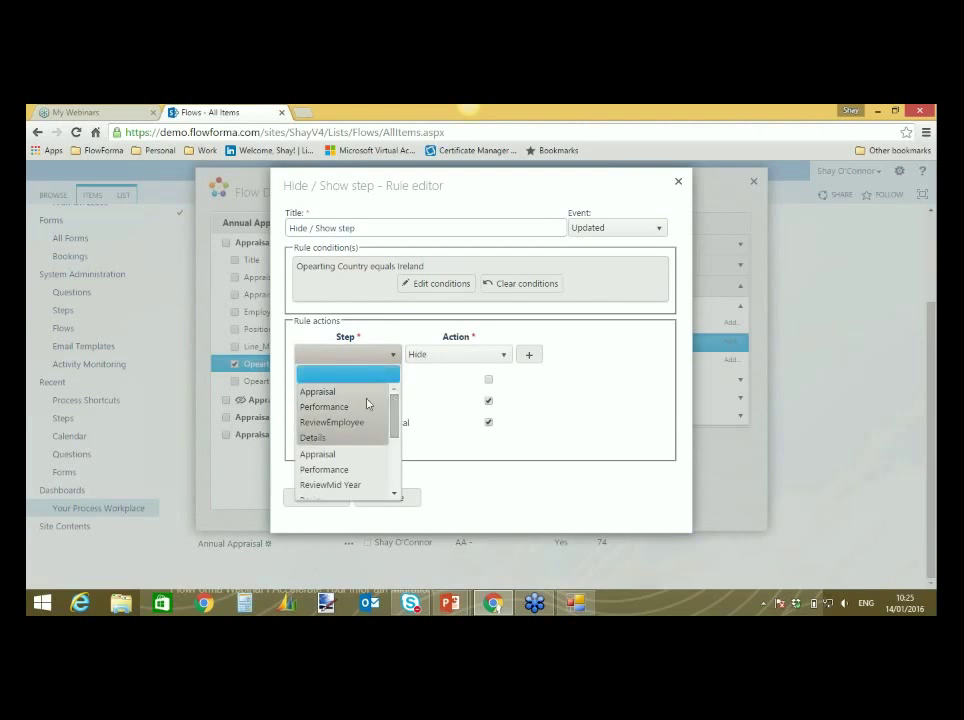
left_click(362, 467)
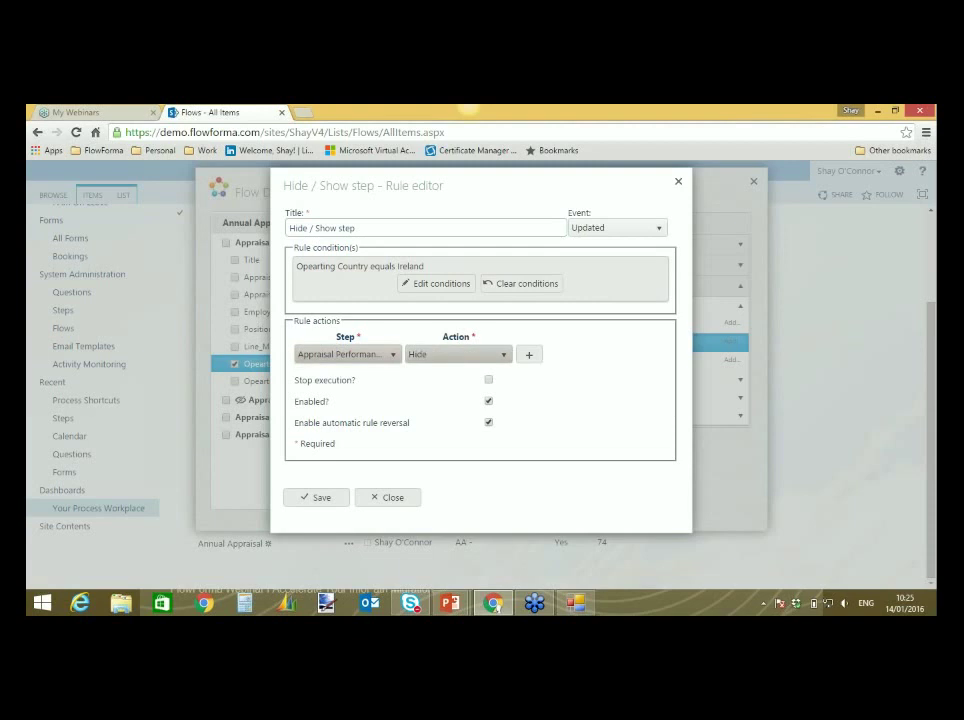
left_click(506, 355)
left_click(473, 391)
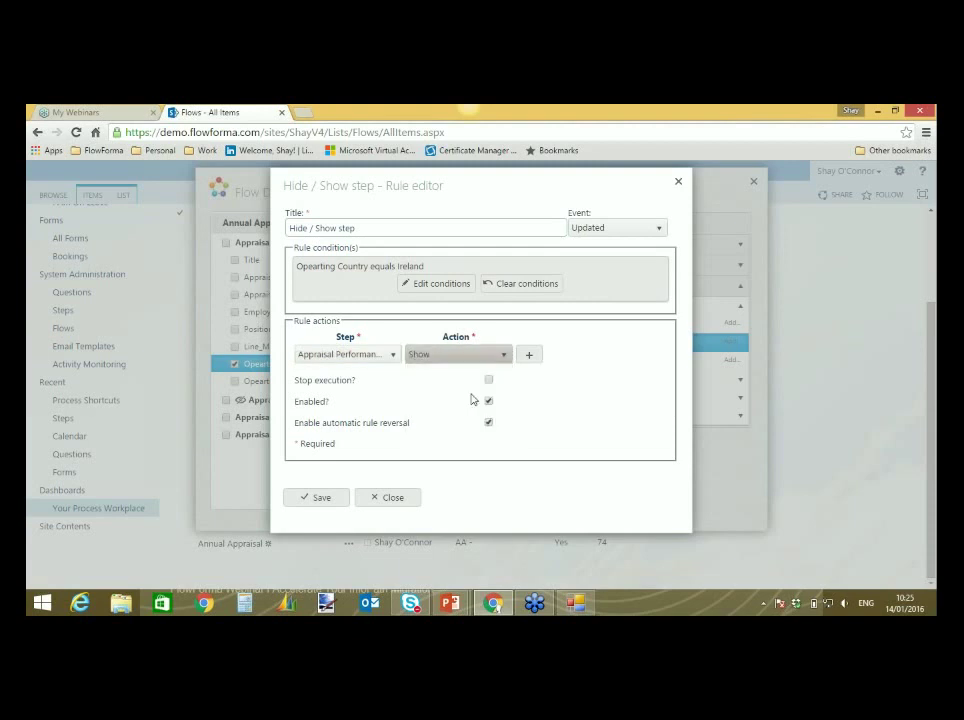
left_click(316, 497)
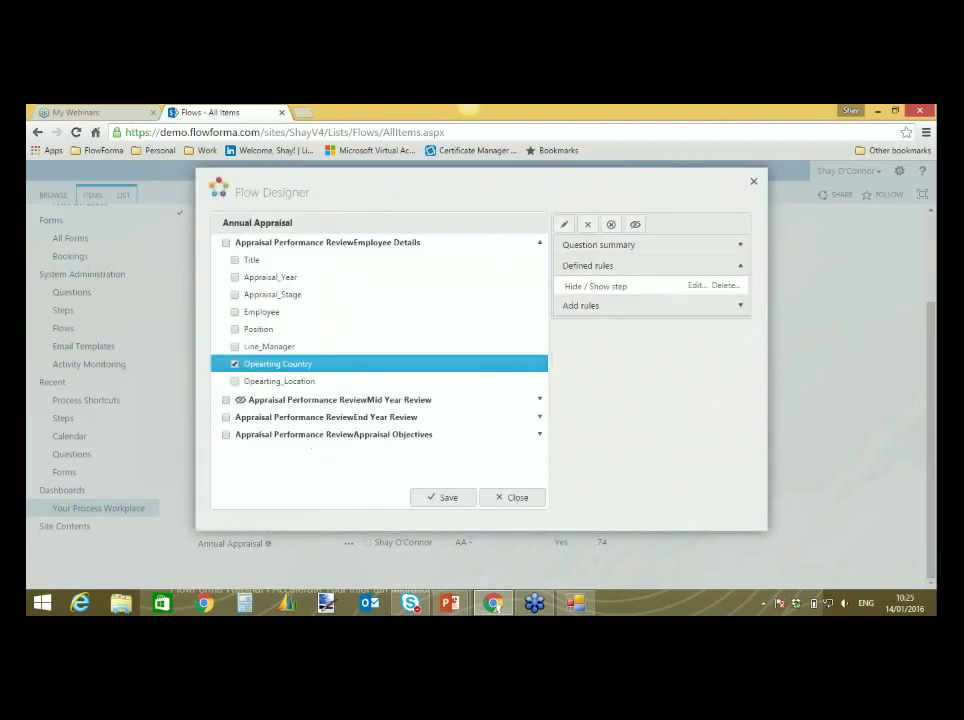
- Save and close the Annual Appraisal flow in Flow Designer
left_click(443, 497)
left_click(517, 498)
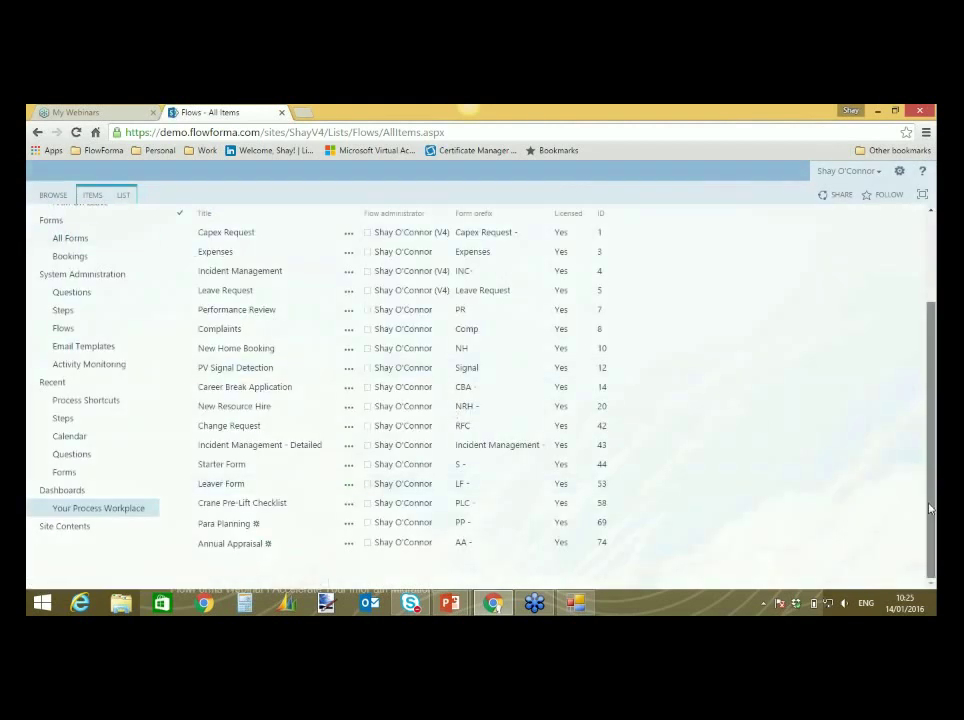
left_click_drag(929, 509, 929, 420)
- Create a new form from HR > Annual Appraisal
left_click(88, 306)
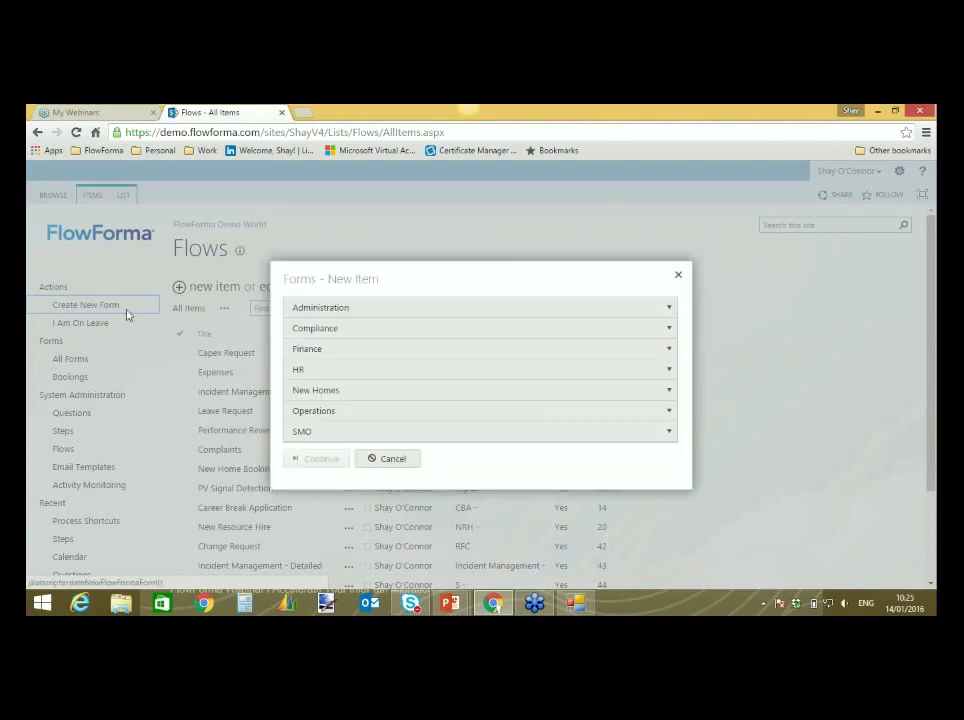
left_click(447, 372)
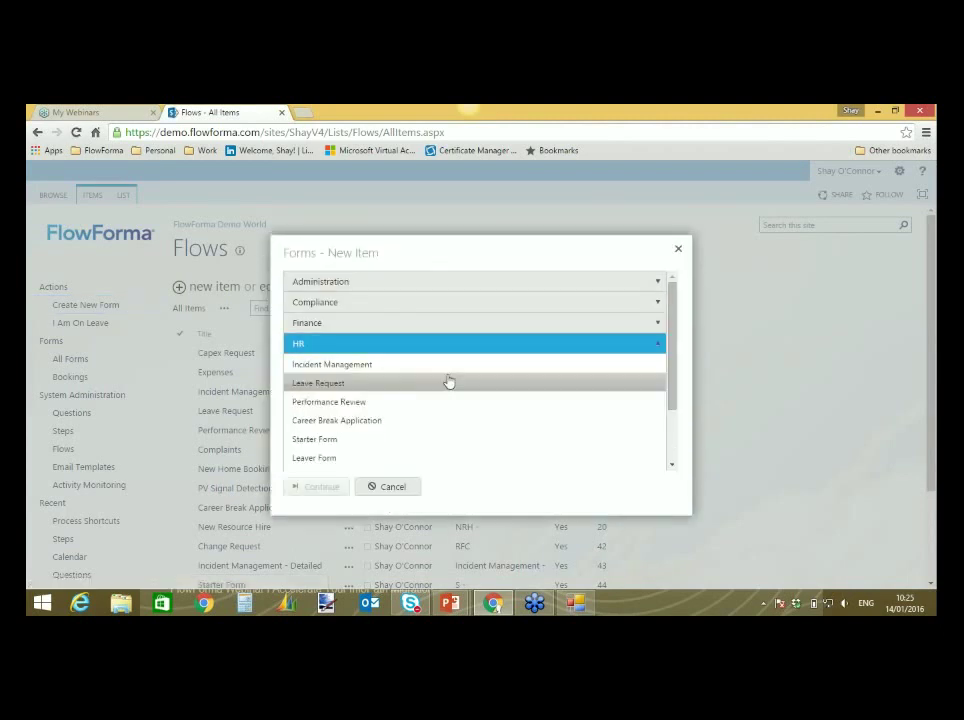
left_click_drag(671, 372, 671, 417)
left_click(544, 398)
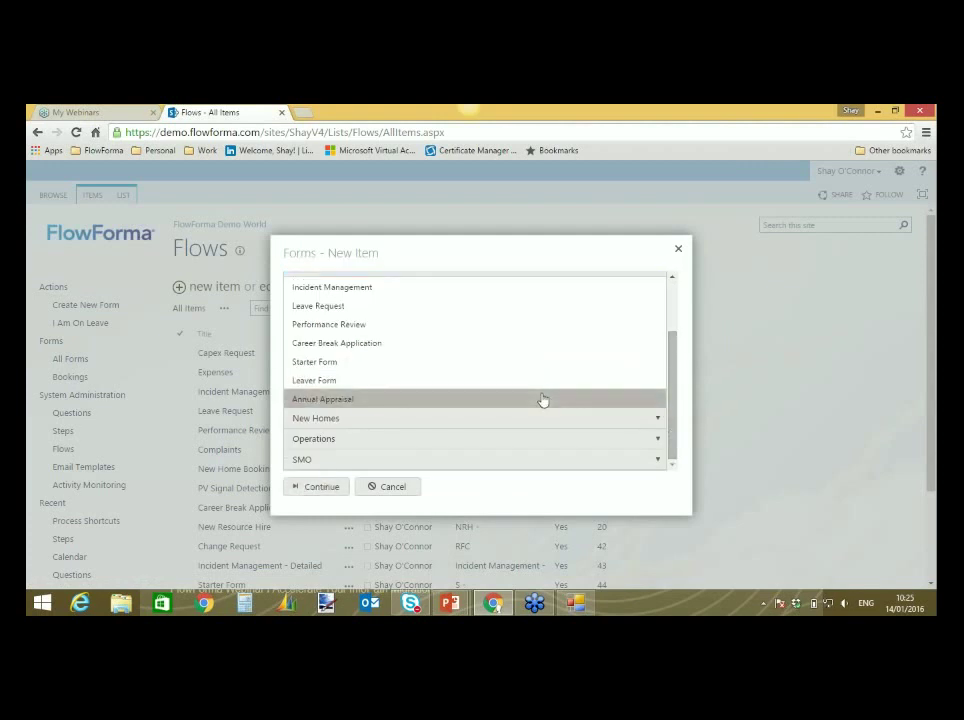
left_click(316, 488)
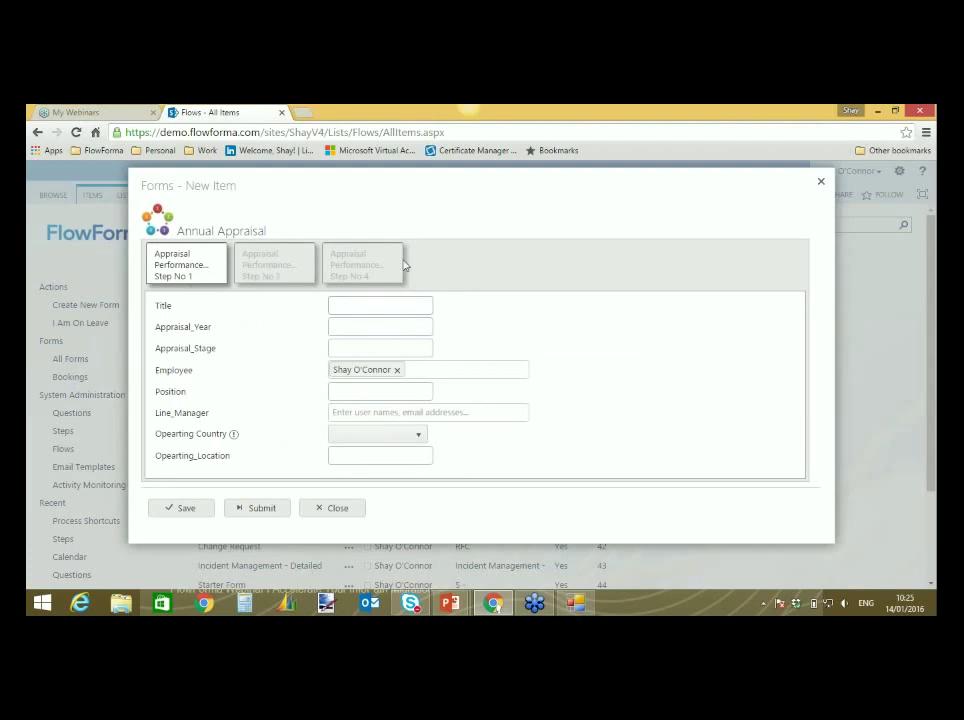
- Choose Ireland as operating country, revealing Step No 4, then close the test form
left_click(421, 440)
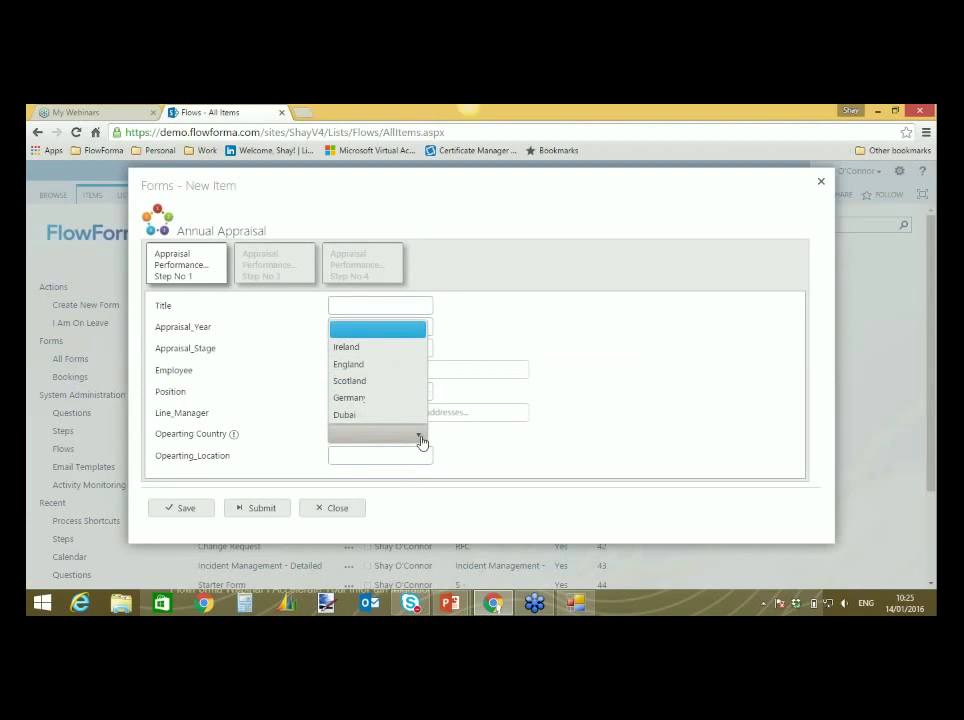
left_click(370, 347)
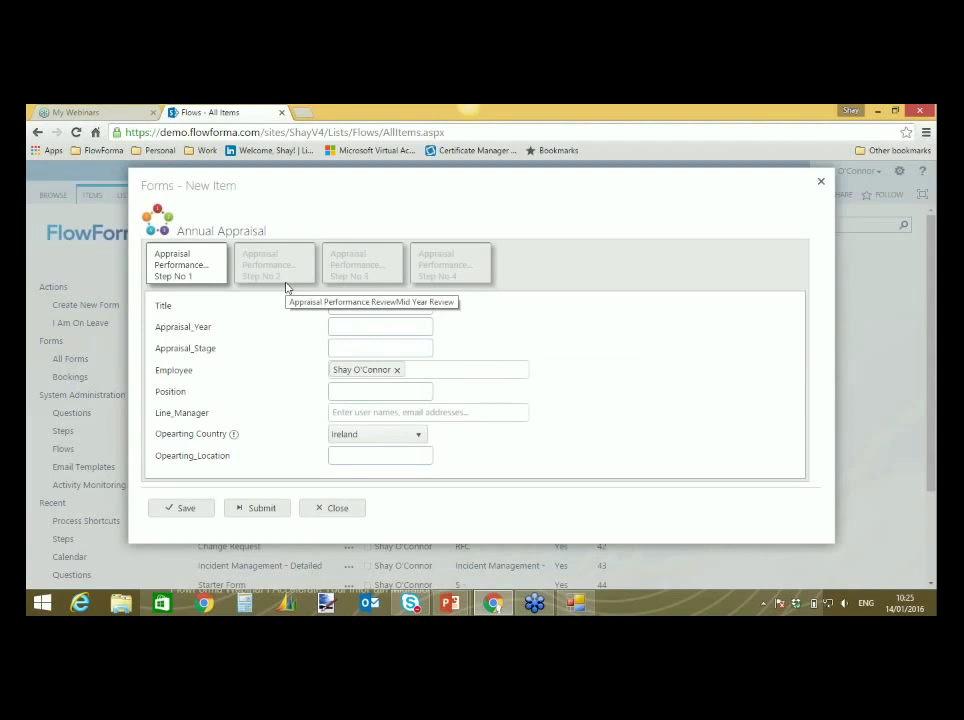
left_click(337, 508)
left_click(336, 508)
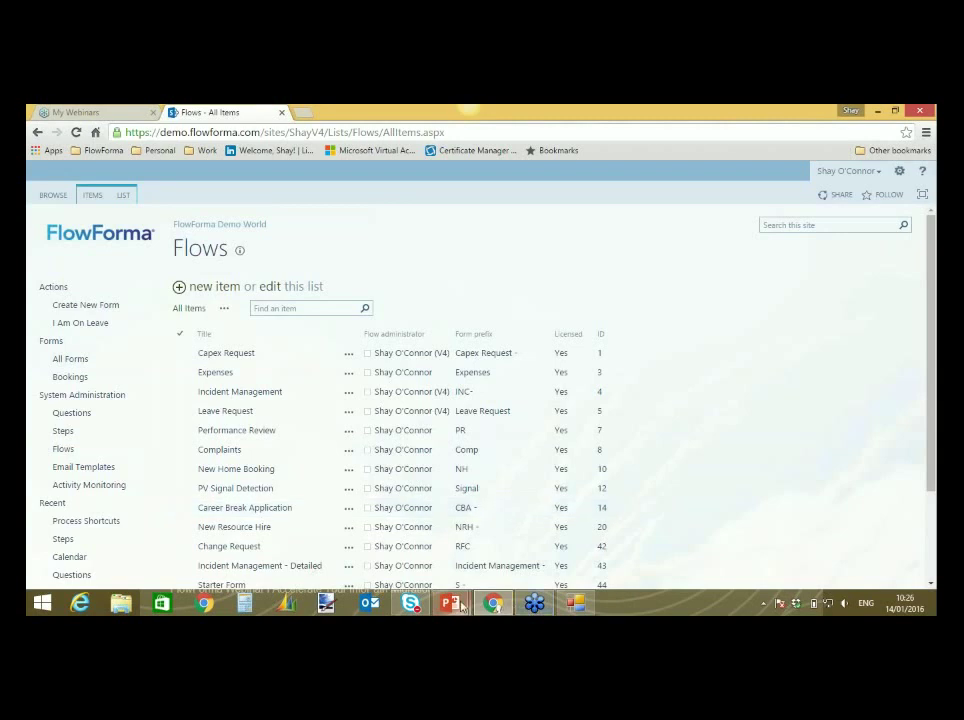
- Return to the PowerPoint slideshow and advance two slides to Next Steps
mouse_move(450, 602)
left_click(519, 537)
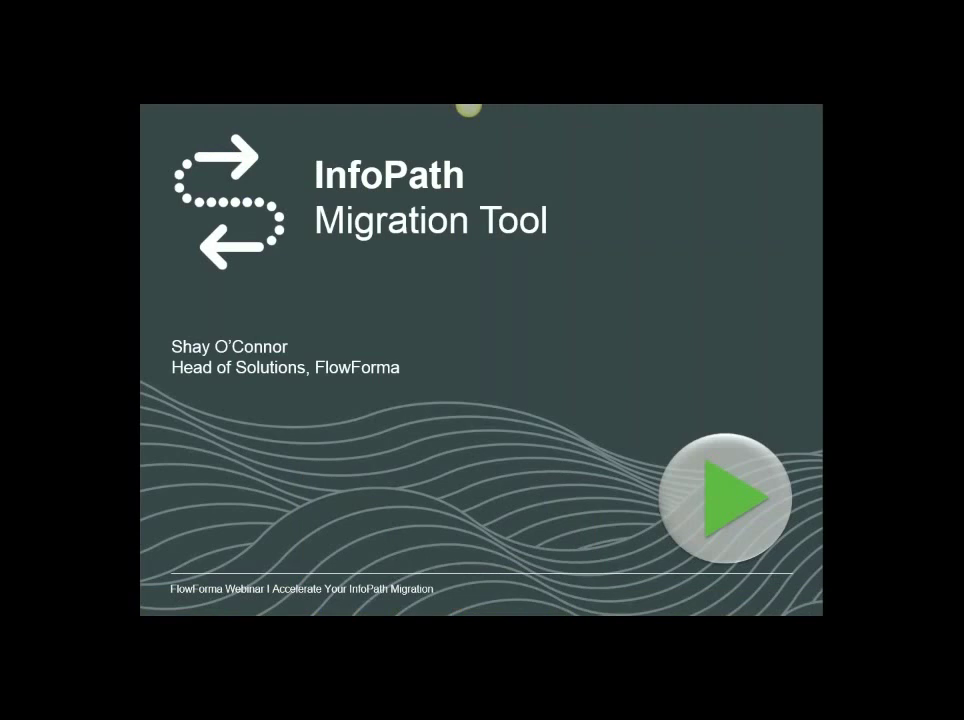
left_click(468, 109)
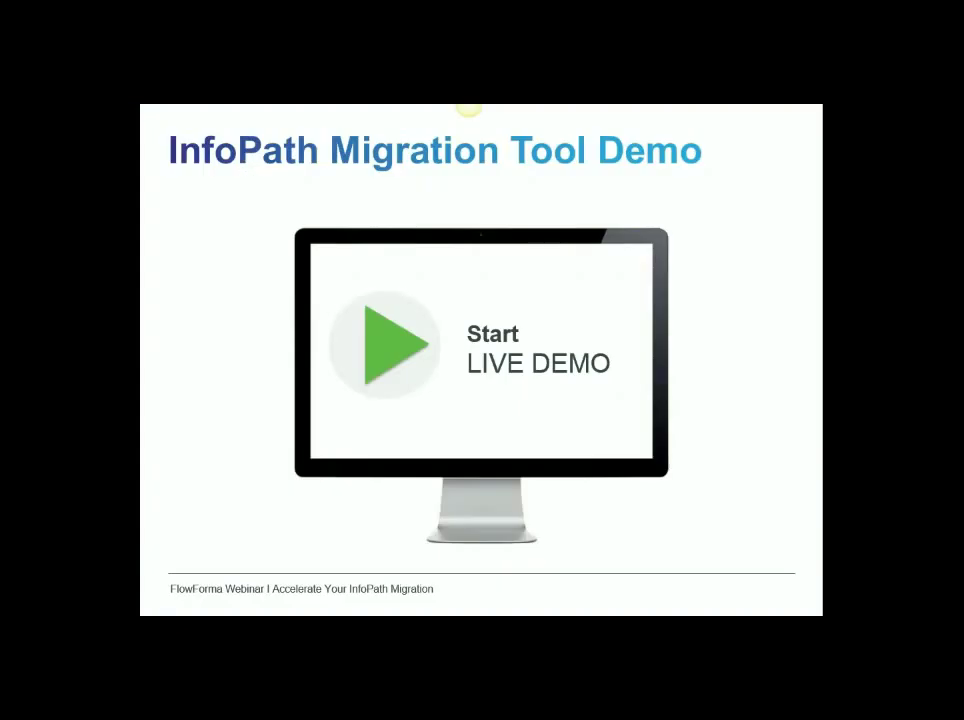
left_click(468, 109)
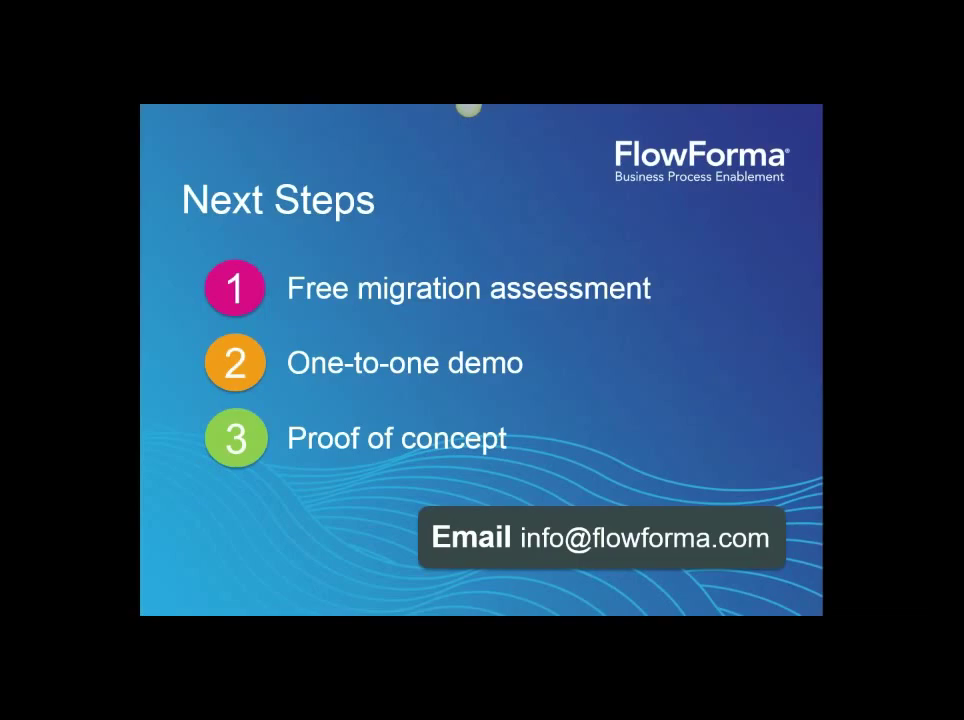